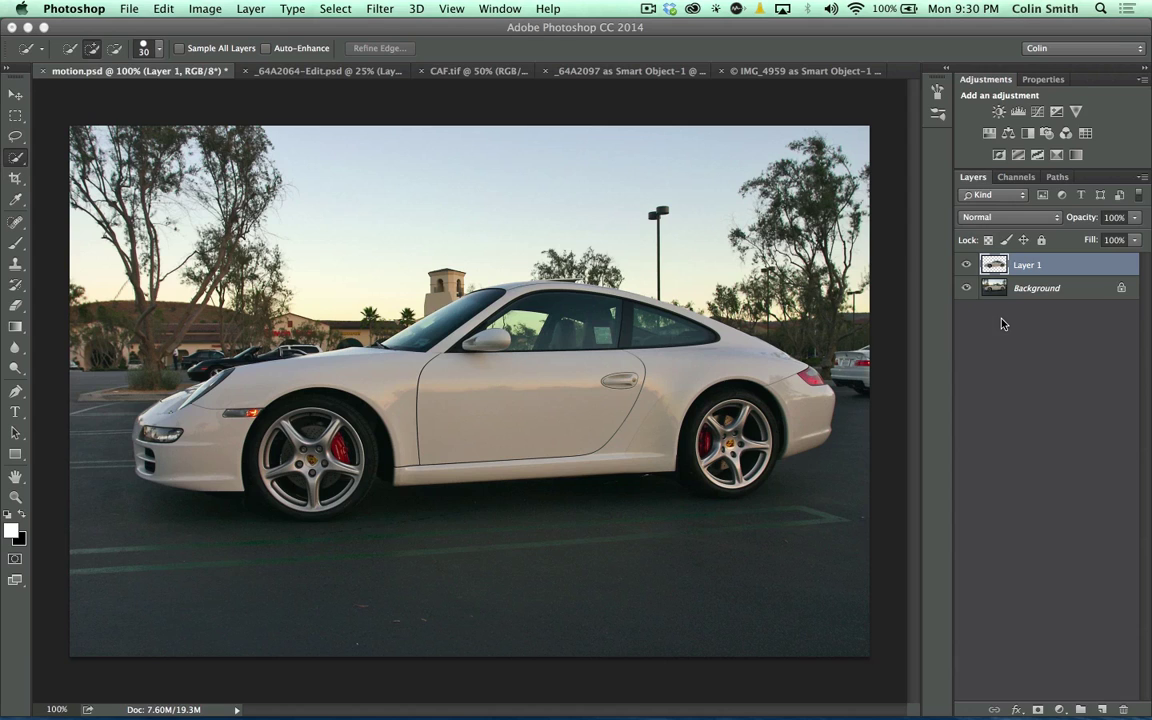
Preview the cut-out car by toggling layer visibility, leaving both visible with Background selected.
click(966, 264)
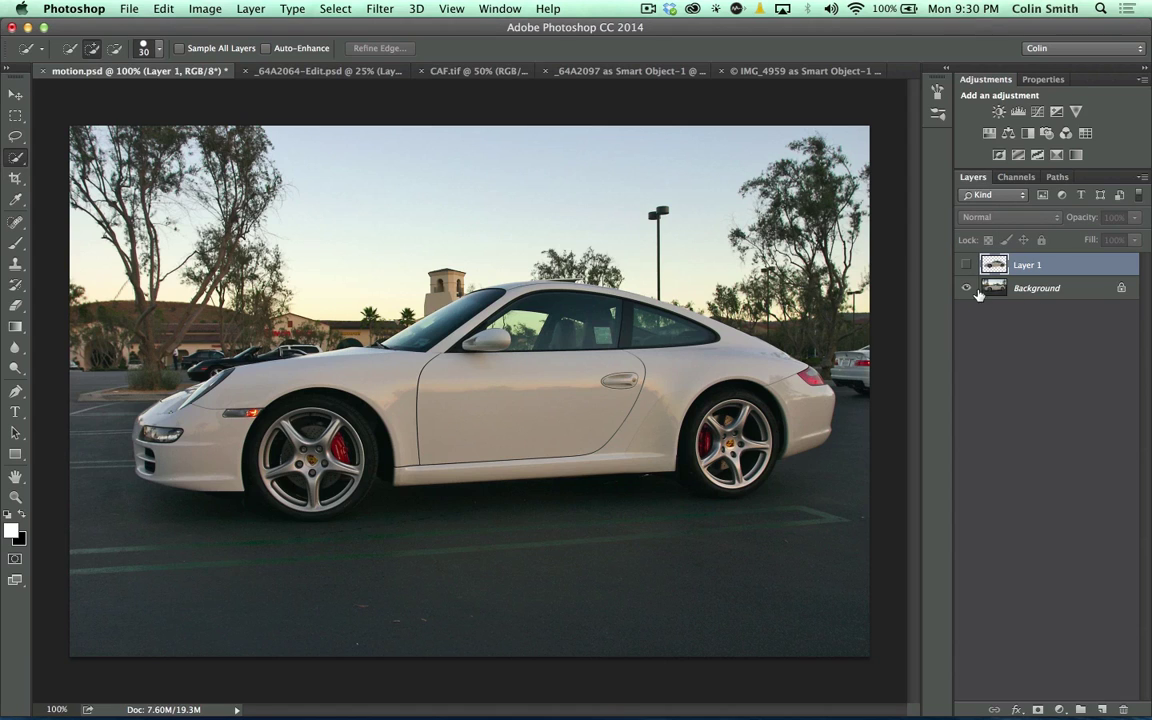
click(995, 289)
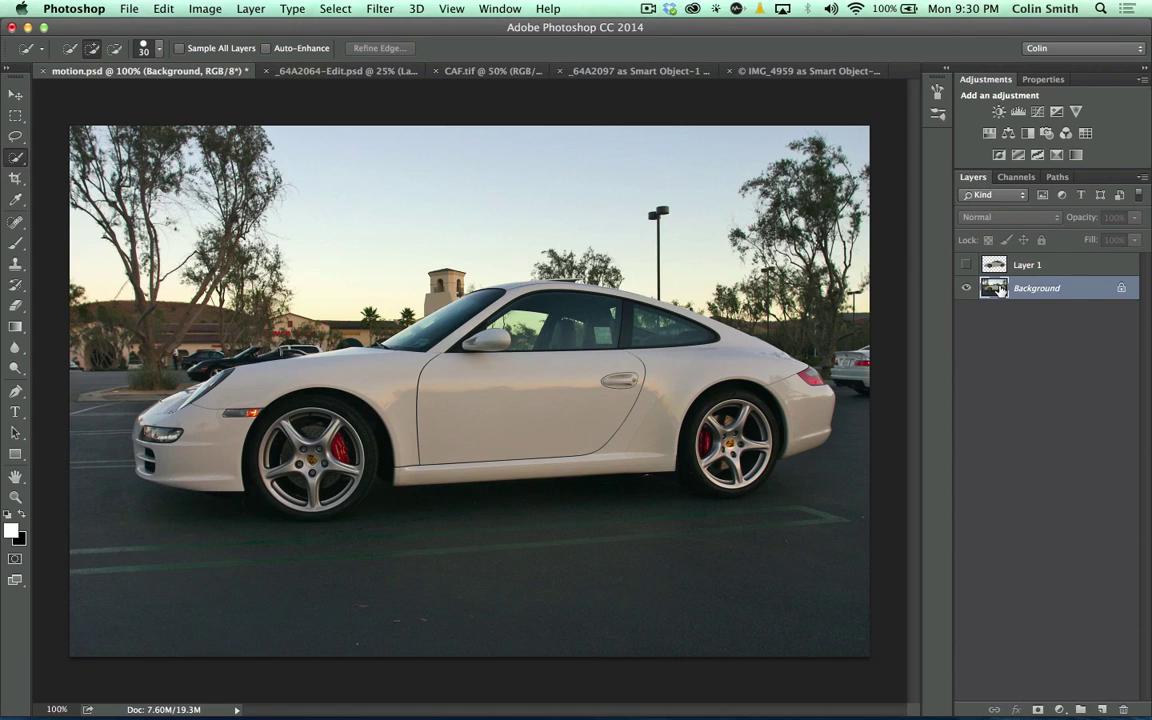
click(966, 264)
click(966, 289)
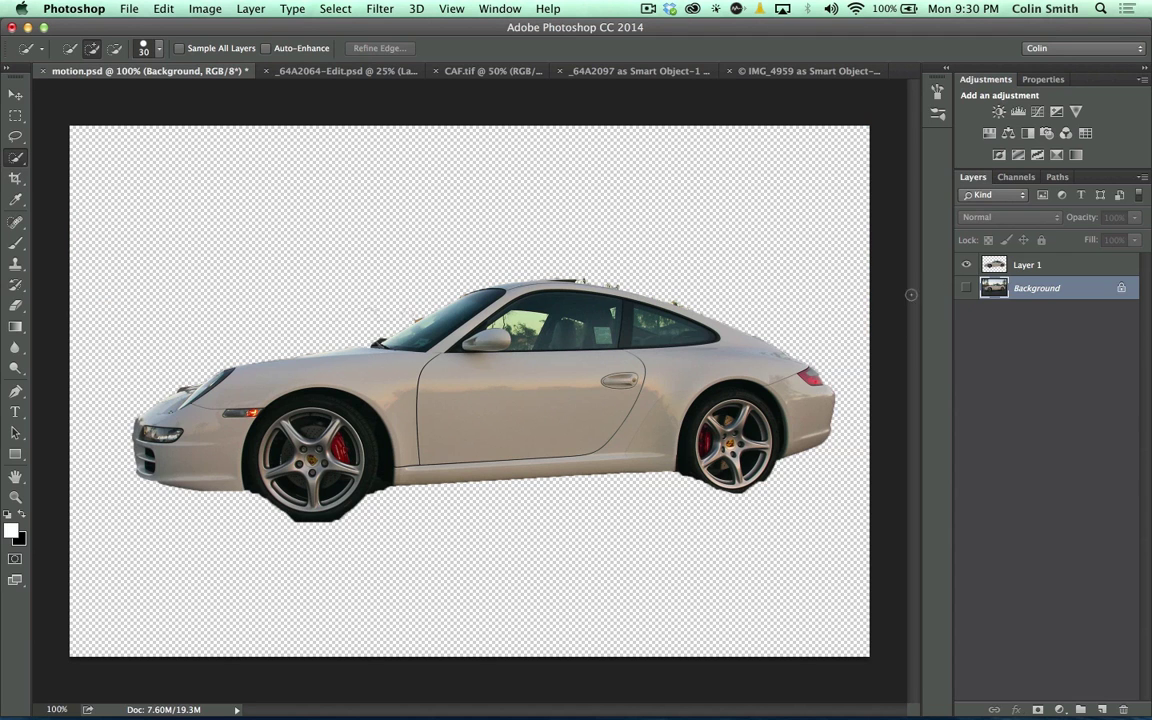
click(966, 289)
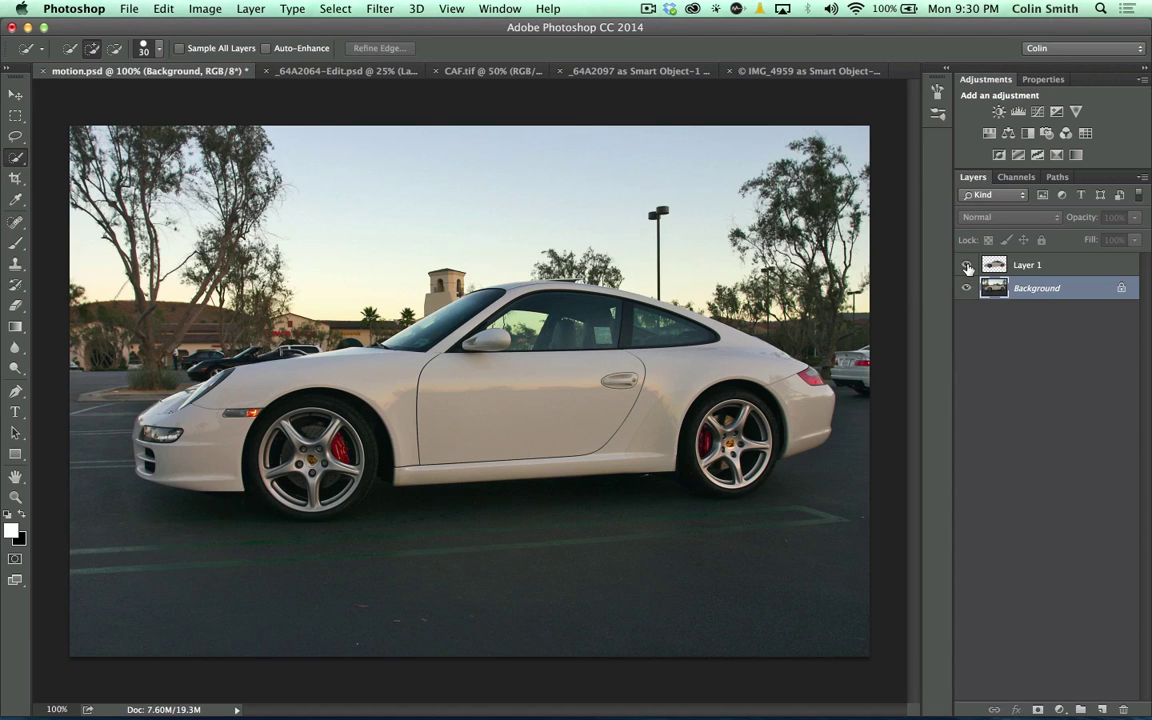
click(1015, 265)
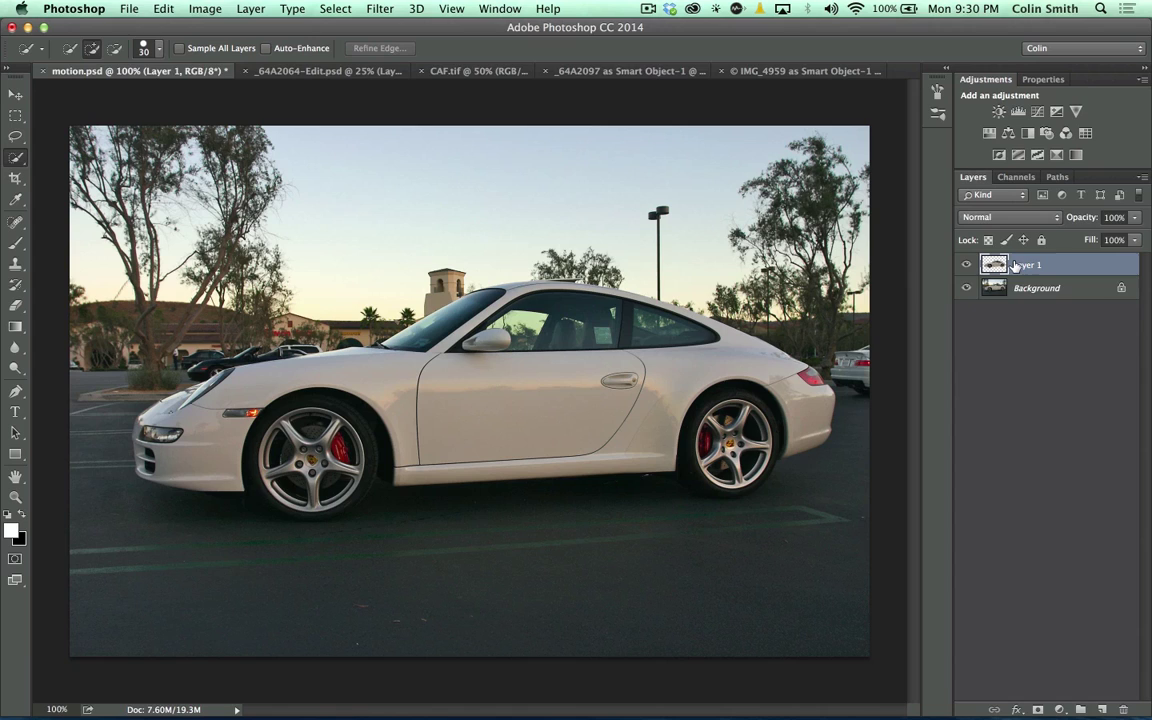
click(1008, 288)
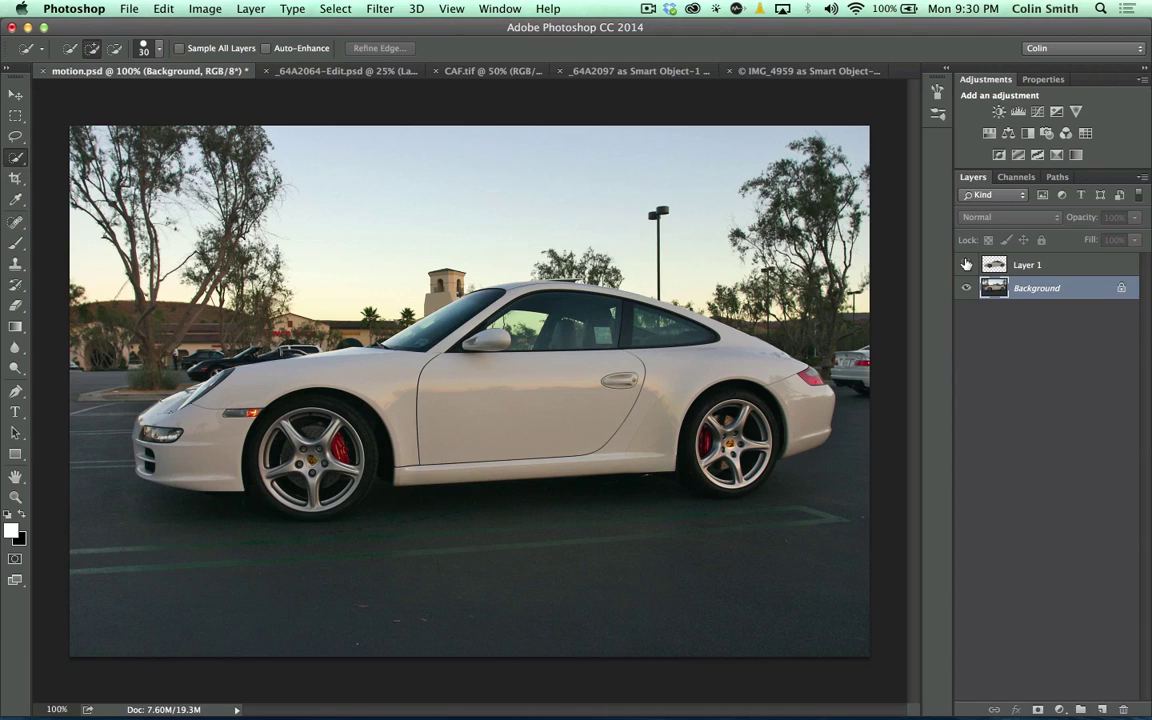
click(966, 264)
Add a Path Blur running horizontally toward the door handle at 219% speed.
click(377, 8)
mouse_move(410, 186)
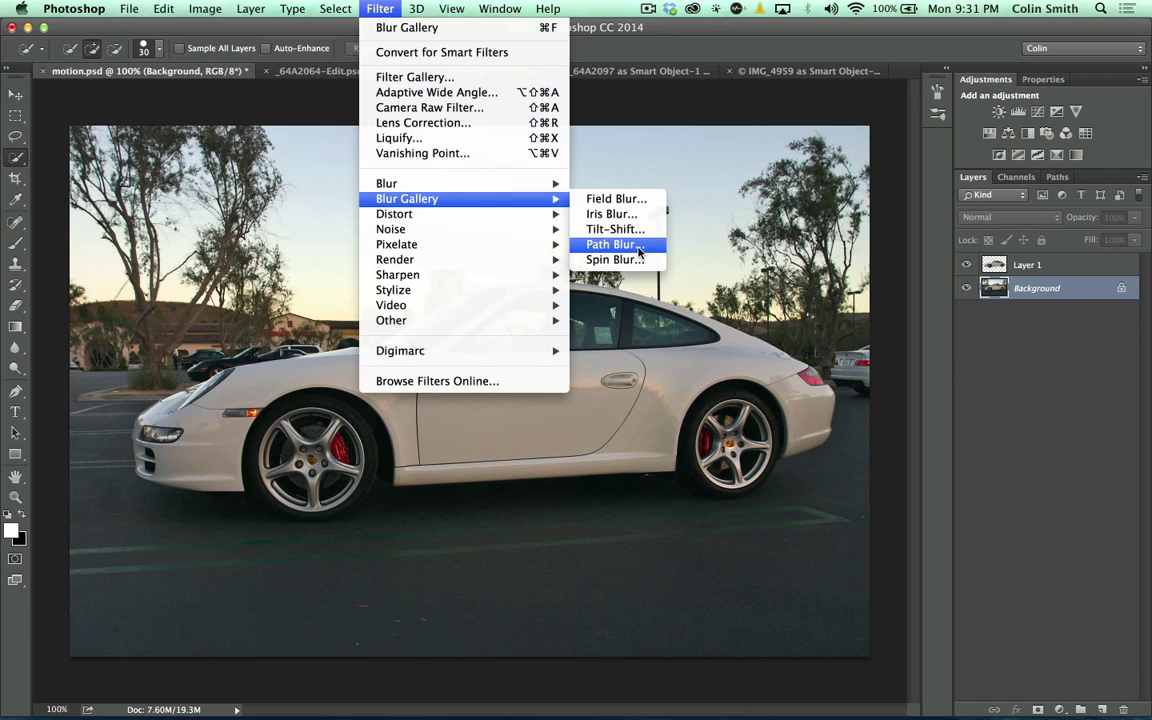
click(639, 249)
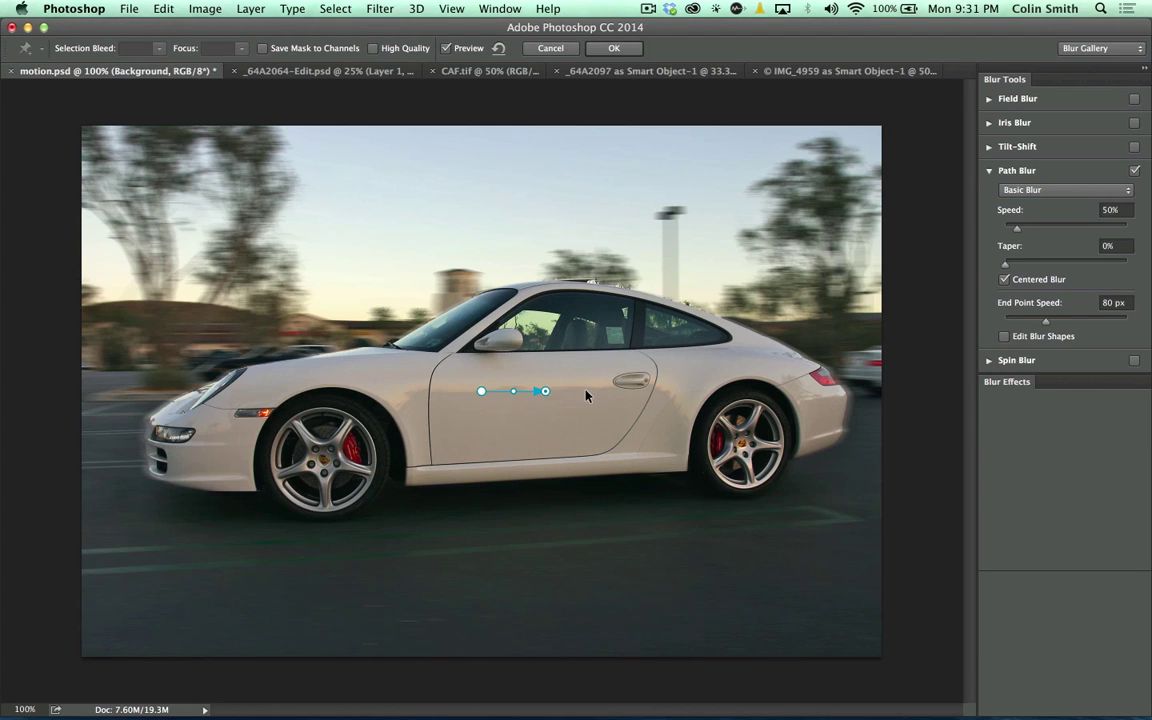
drag(545, 392, 560, 481)
drag(634, 446, 653, 386)
drag(1017, 231, 1060, 232)
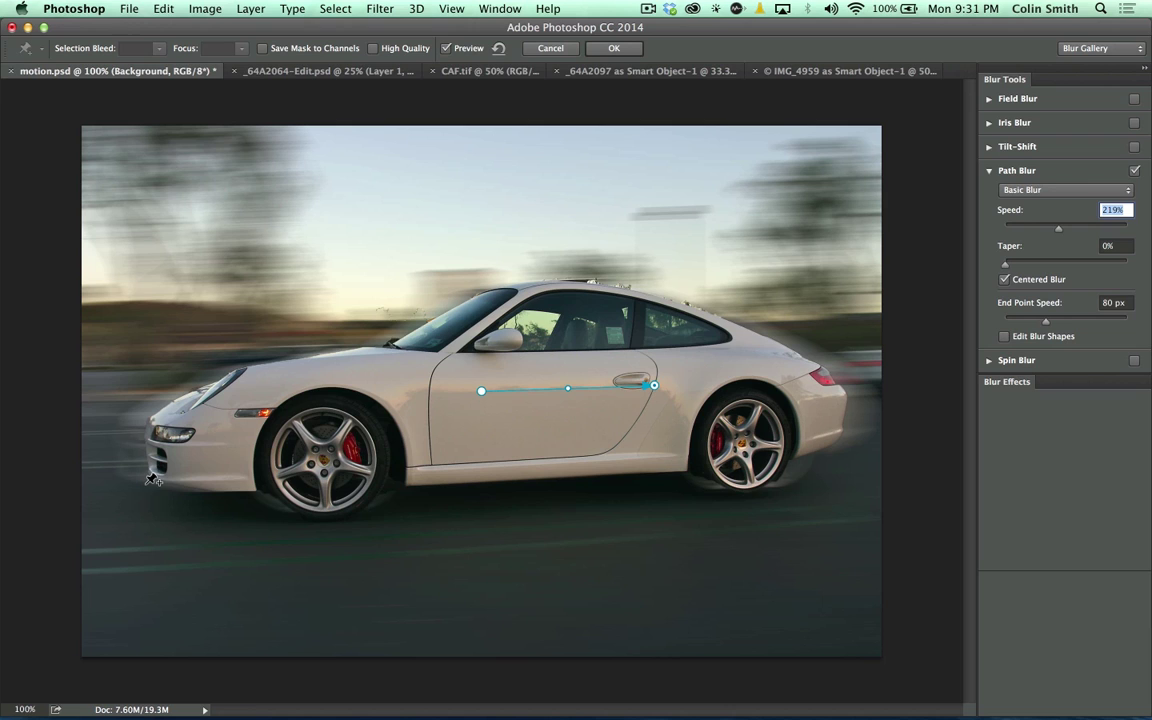
Turn off Centered Blur and raise Taper to about 20% and Speed to 268%.
click(1003, 281)
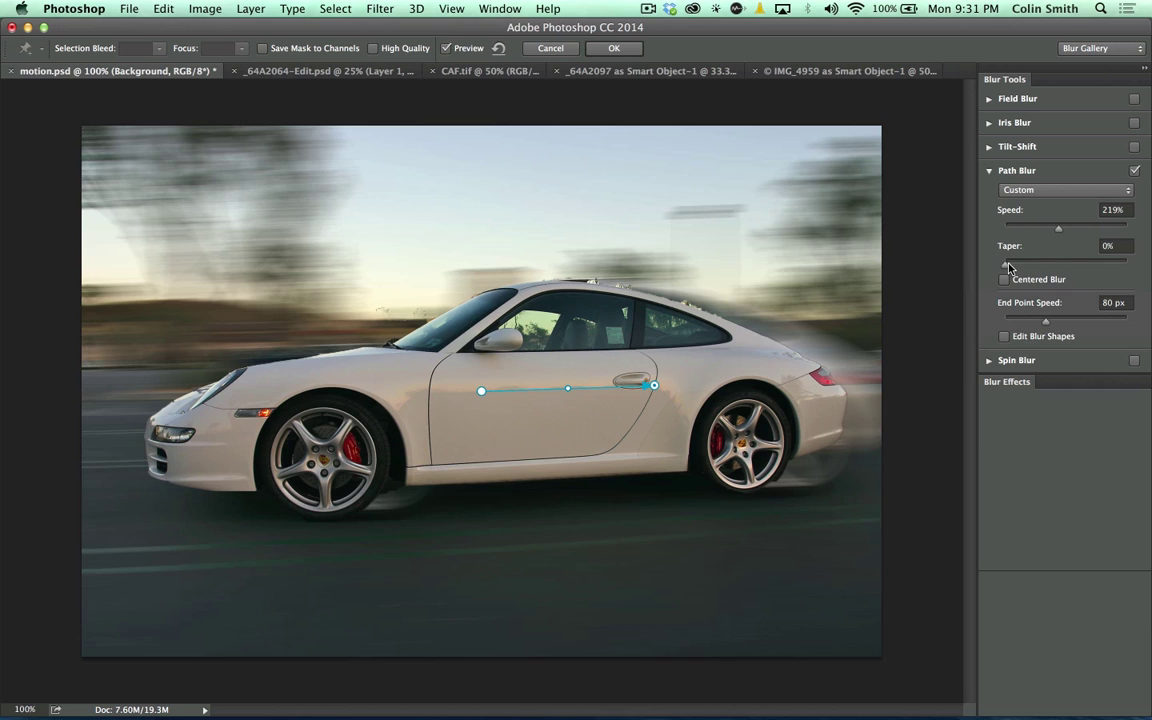
click(1009, 264)
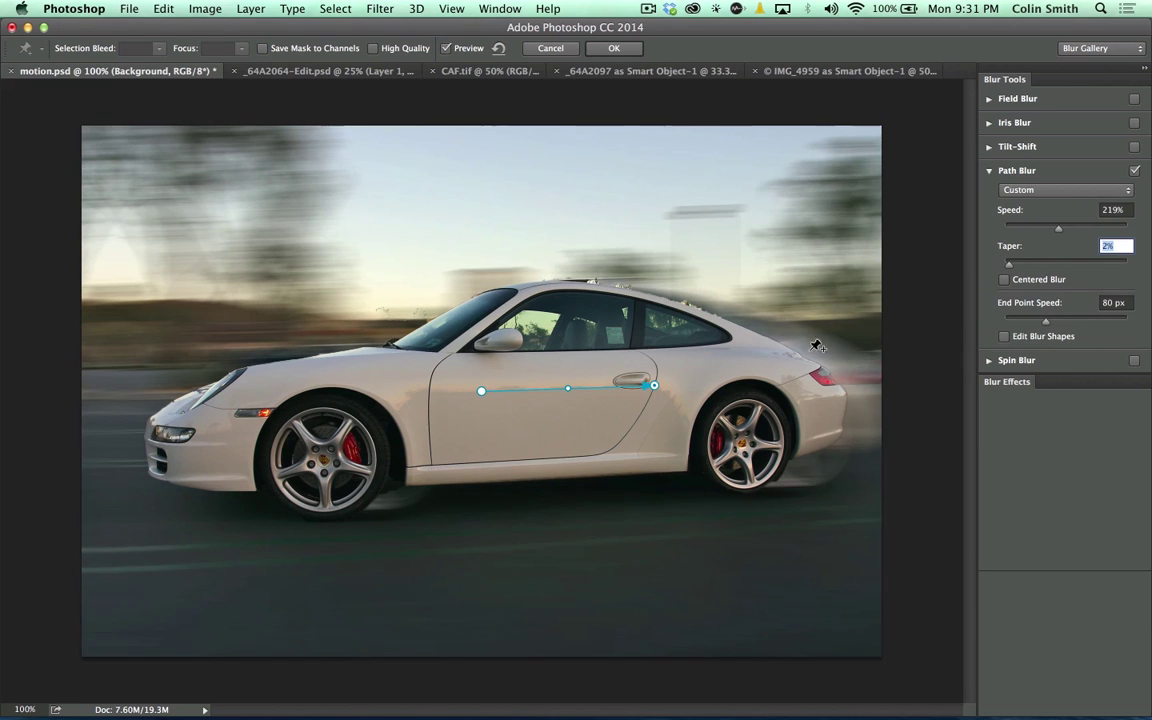
drag(1008, 263, 1024, 265)
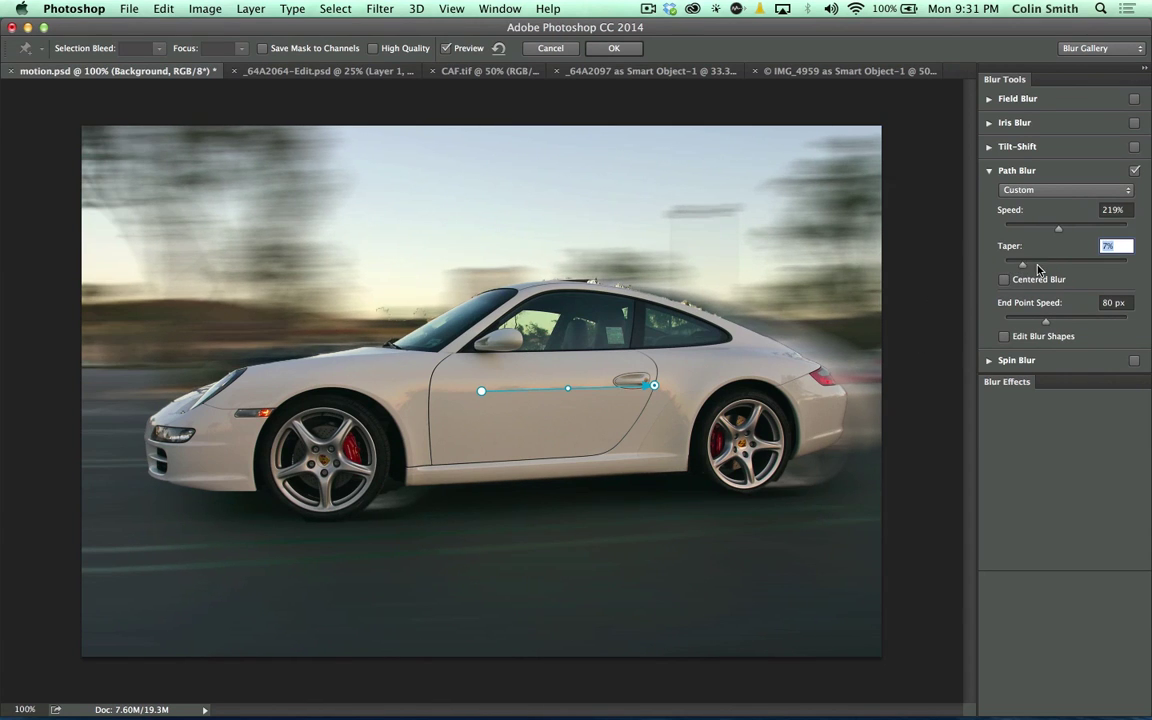
click(1040, 265)
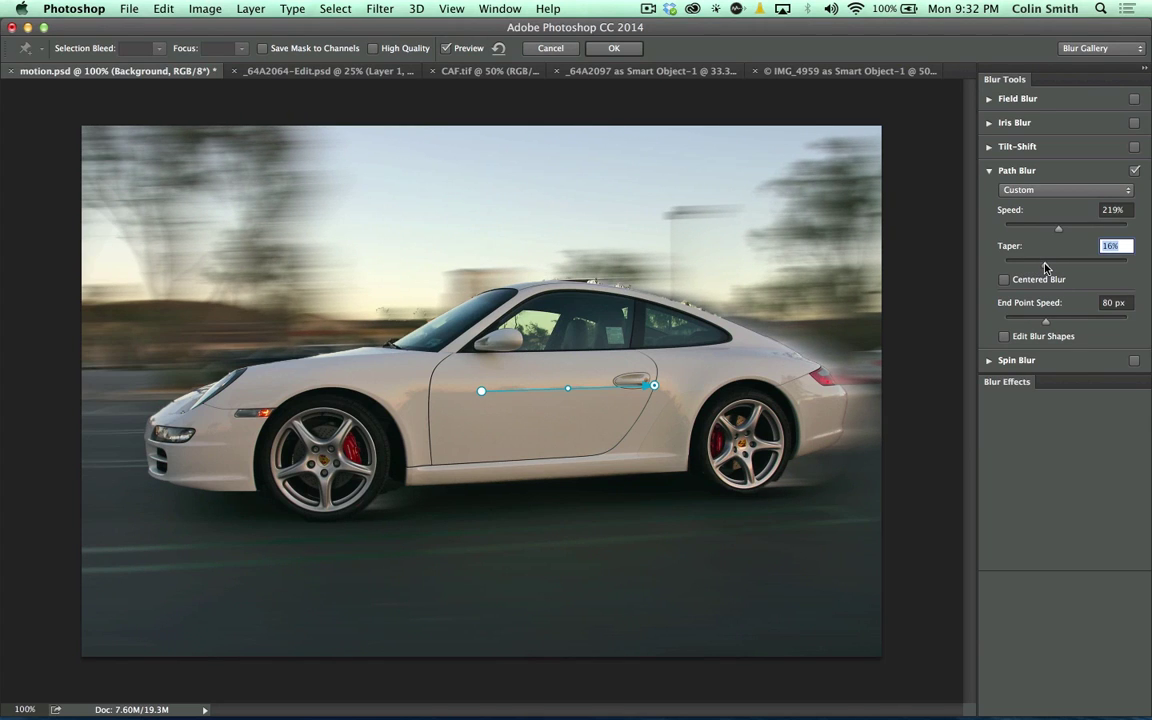
drag(1045, 267, 1068, 229)
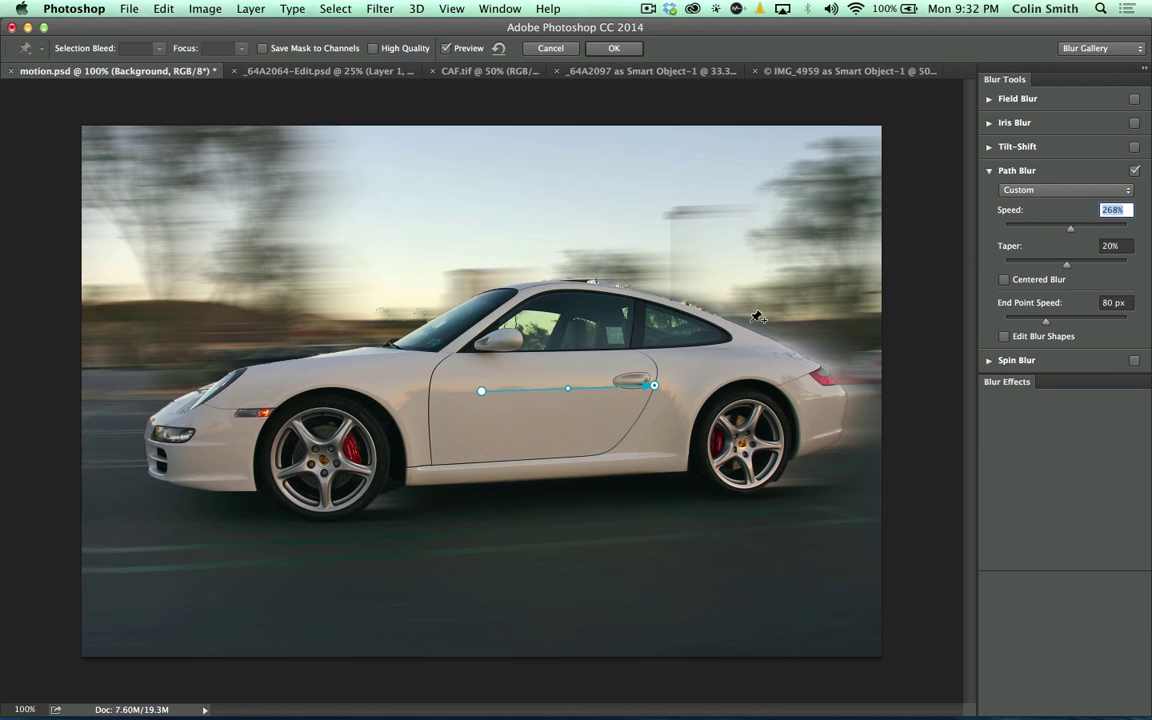
Bend the blur path into an S-curve with two new points and apply the Path Blur.
click(534, 391)
mouse_move(534, 391)
mouse_down()
mouse_move(532, 421)
mouse_move(519, 406)
mouse_up()
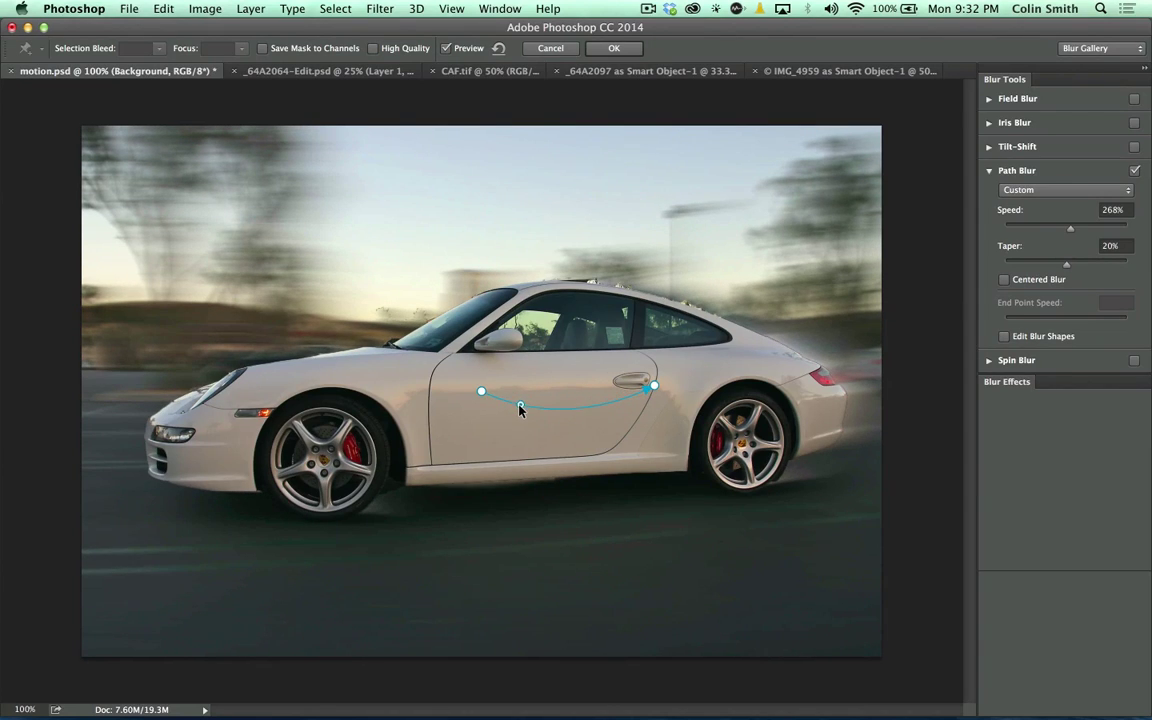
click(615, 404)
drag(615, 404, 741, 391)
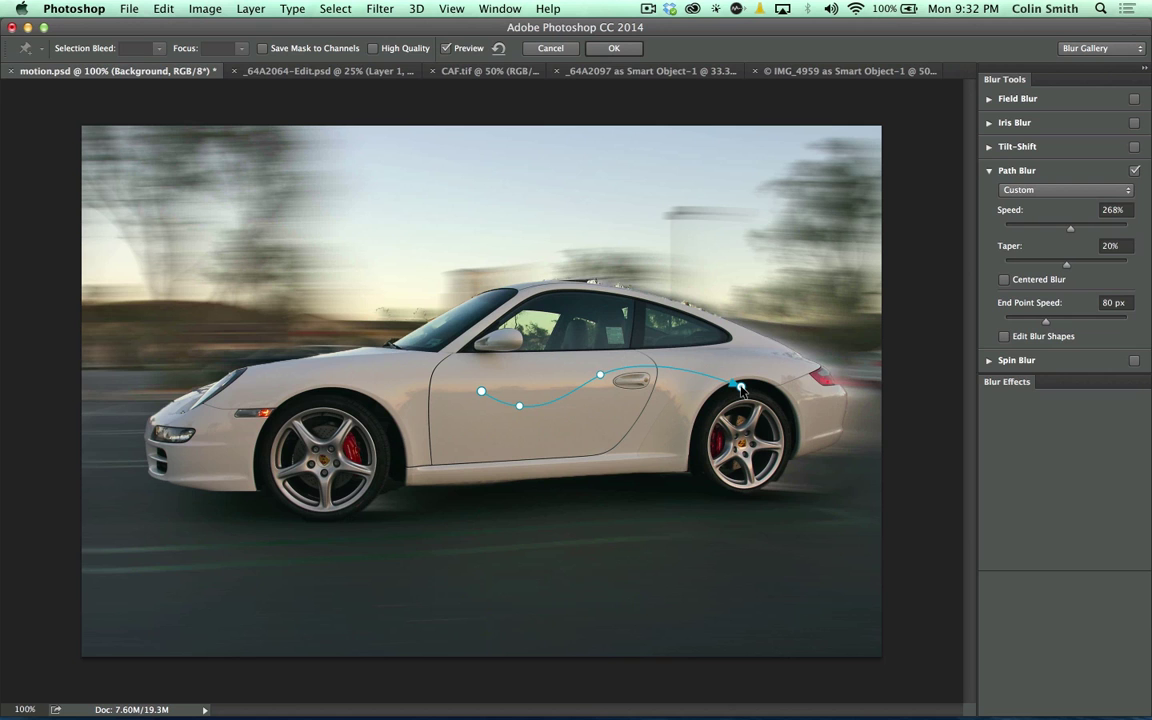
click(614, 49)
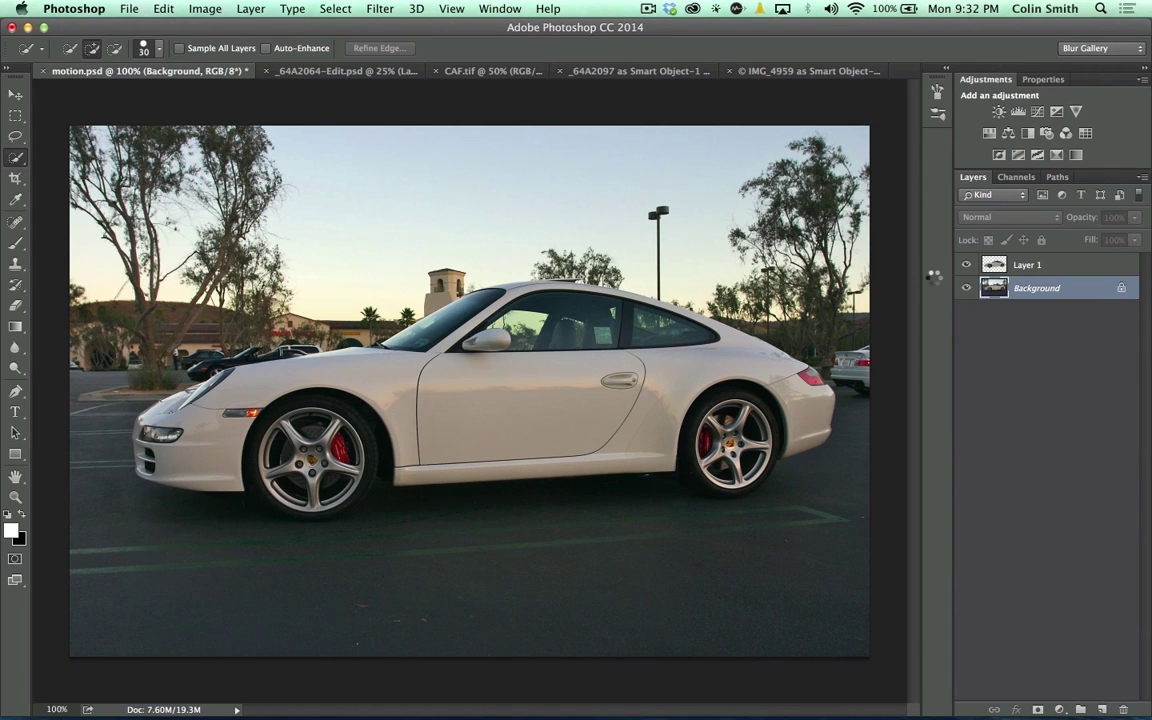
Compare the blurred background with Layer 1 hidden and shown, then select Layer 1.
click(967, 263)
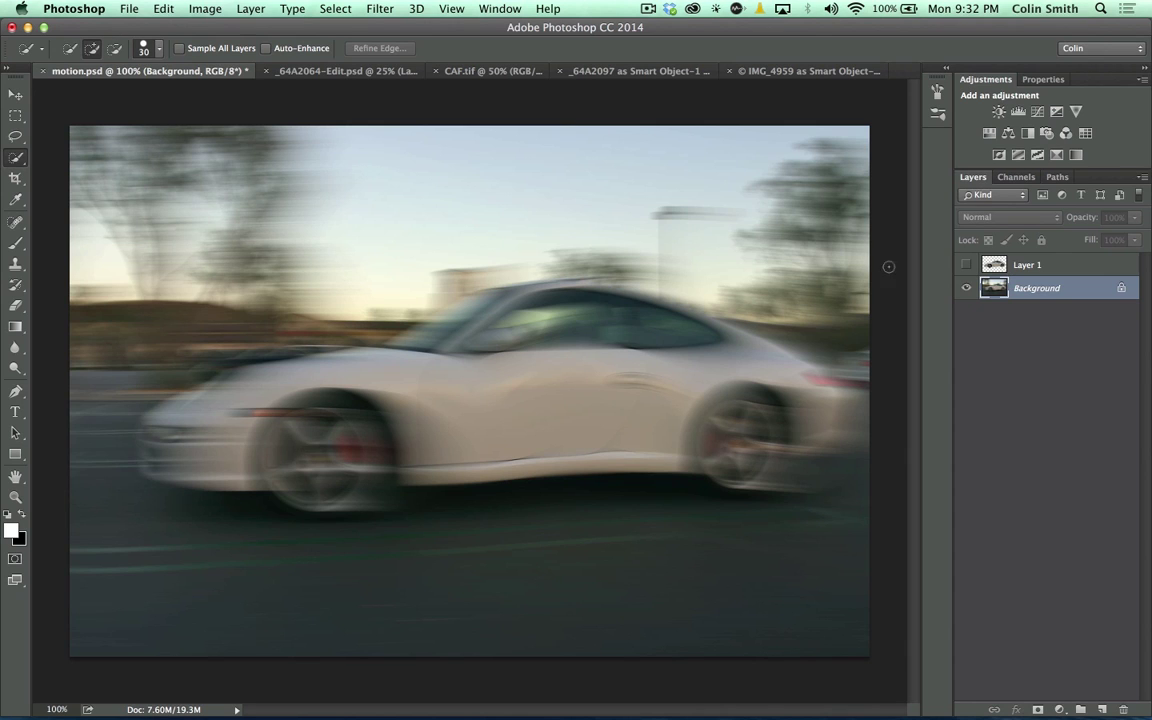
click(965, 266)
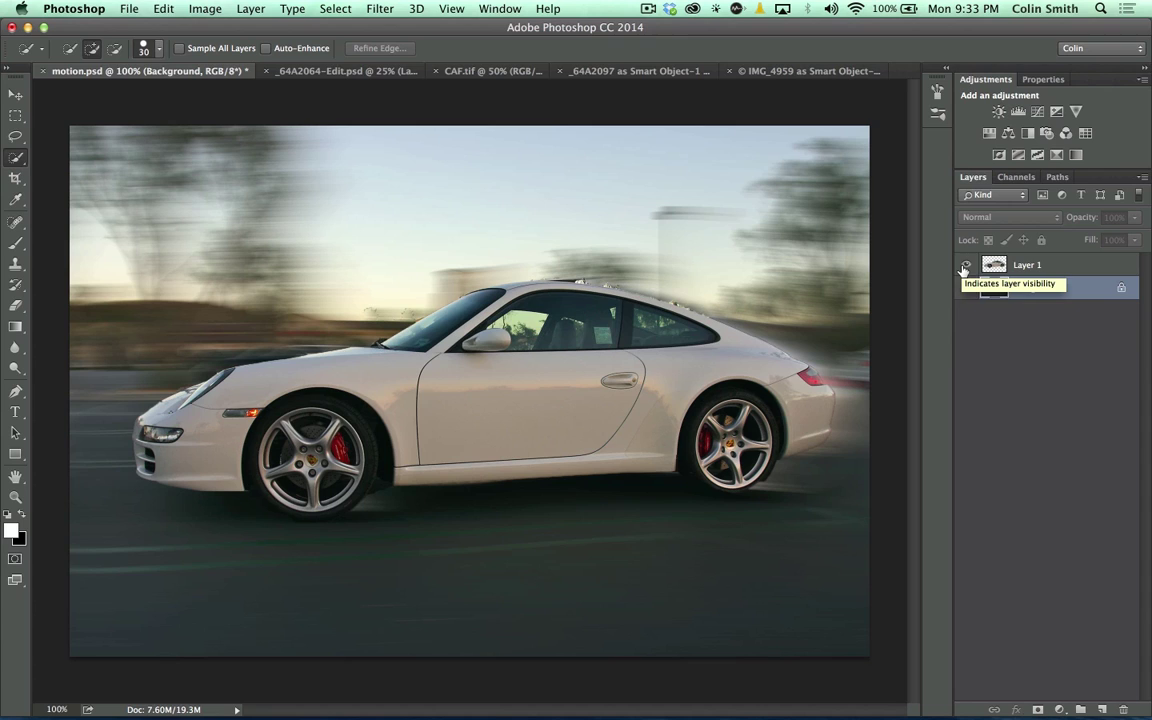
click(1030, 266)
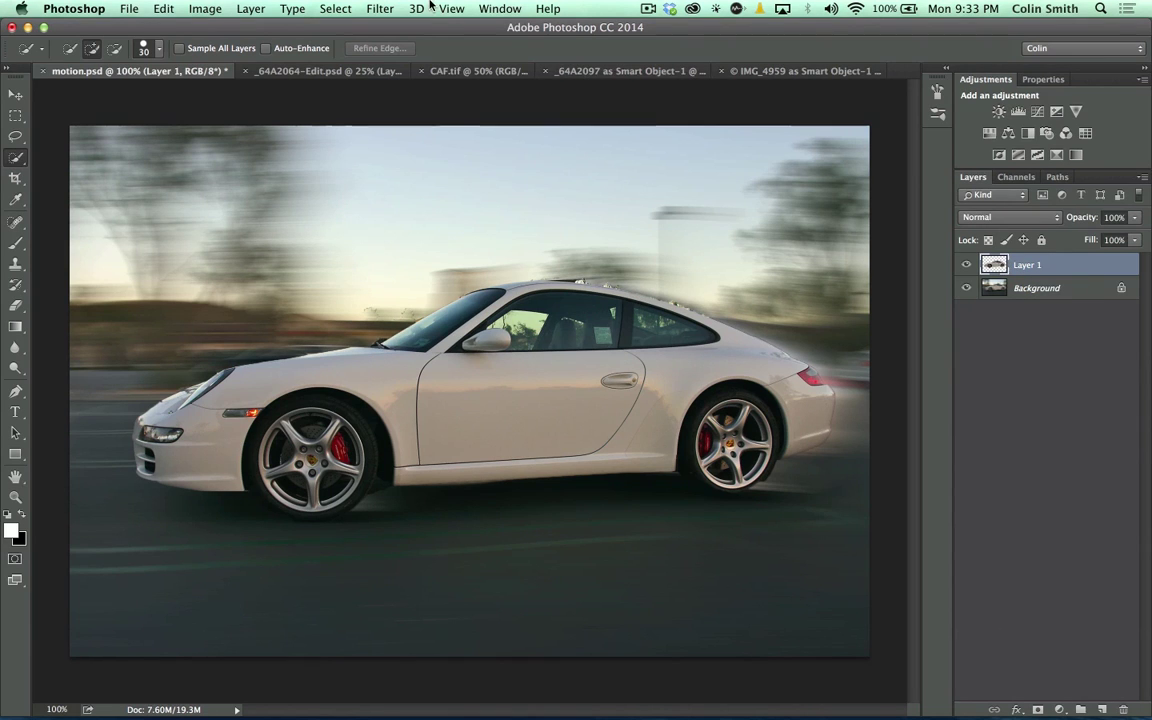
Add a Spin Blur to the car layer and move it onto the front wheel.
click(385, 8)
mouse_move(437, 196)
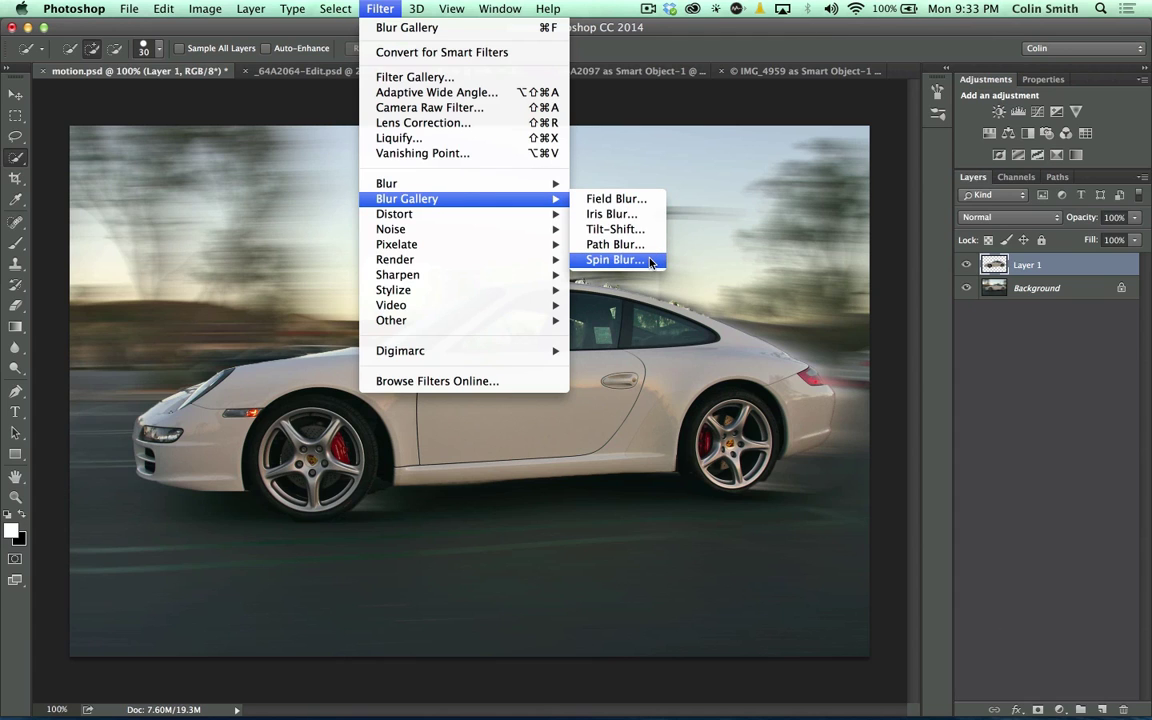
click(614, 260)
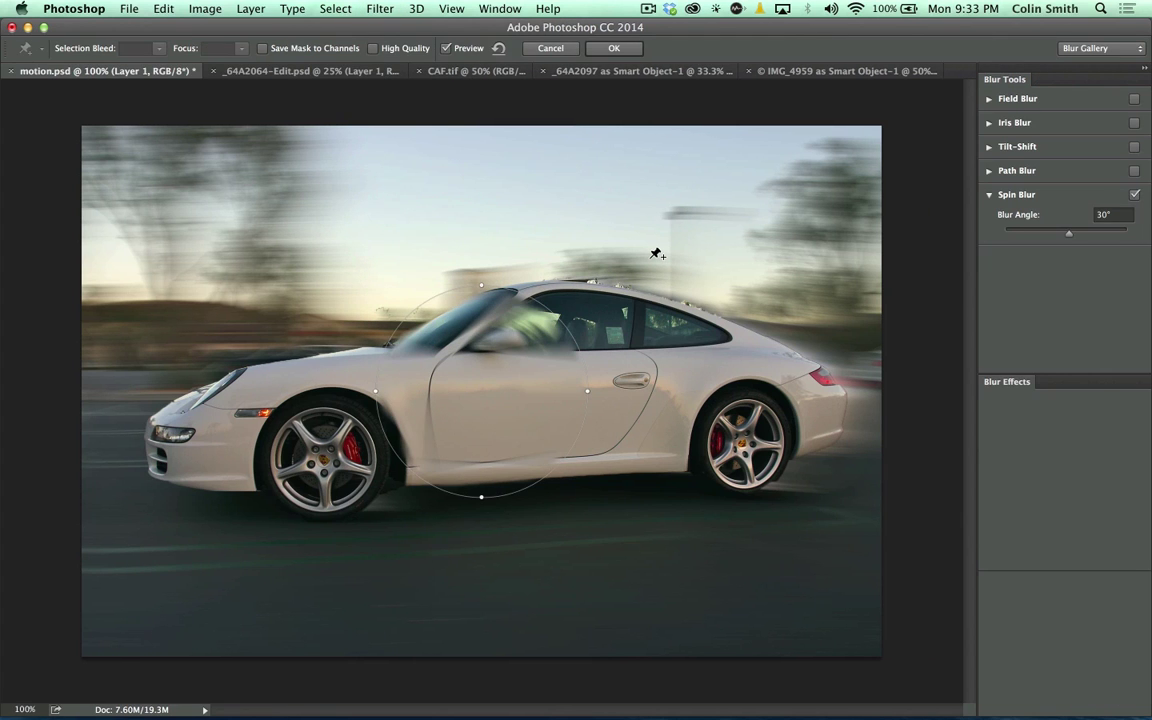
mouse_move(513, 372)
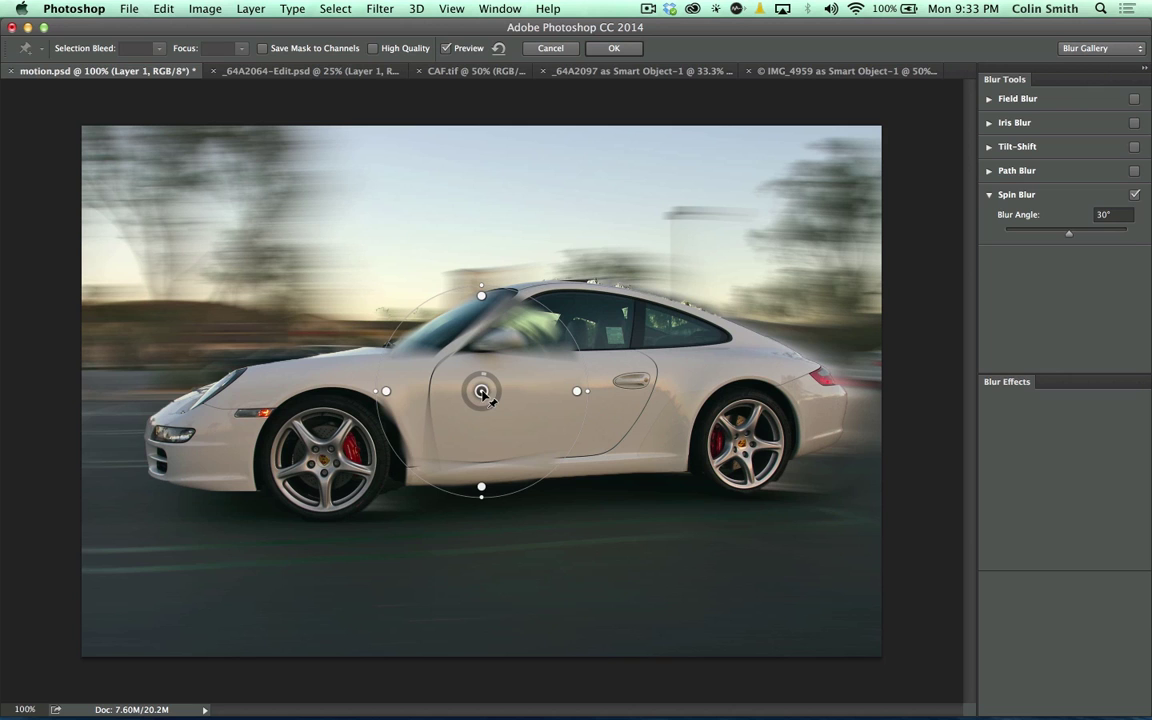
drag(481, 392, 321, 474)
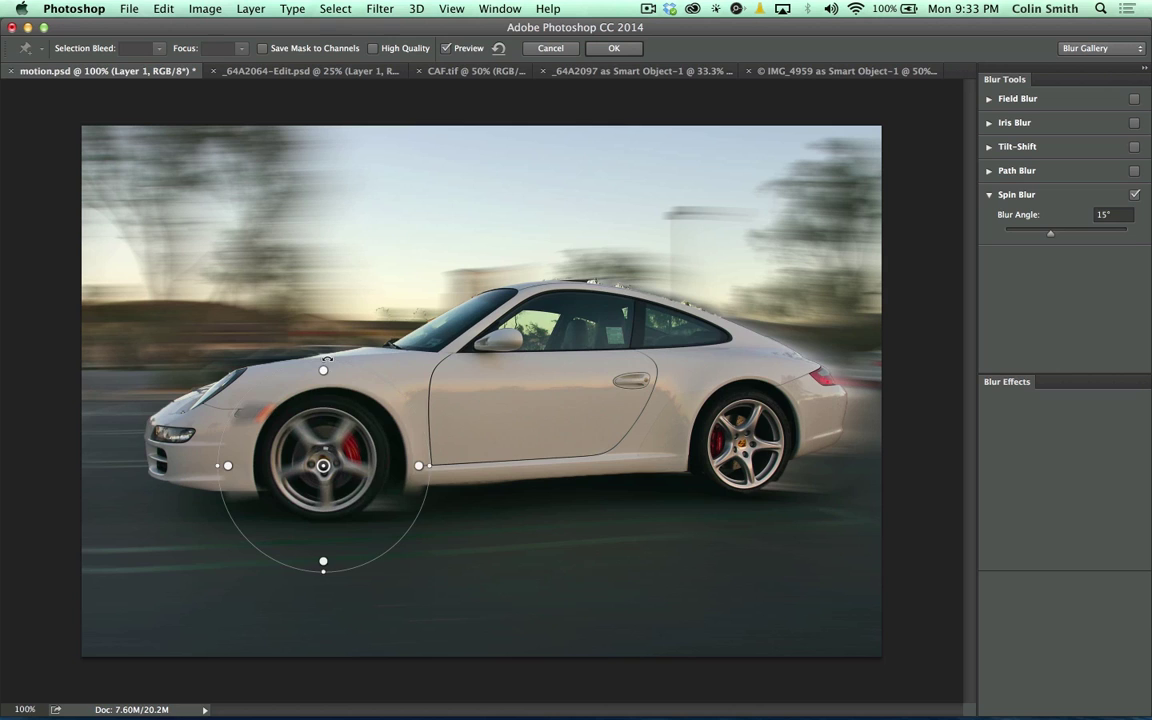
Fit the spin ellipse to the front wheel at 41° and duplicate it onto the rear wheel.
drag(327, 358, 327, 395)
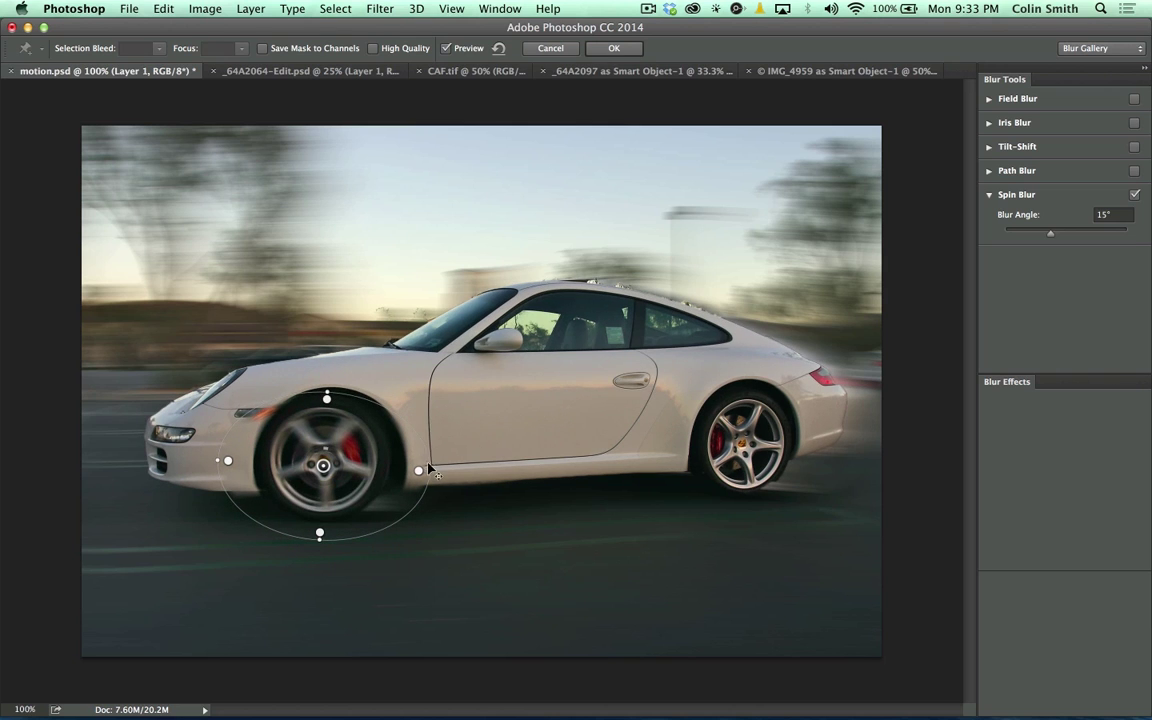
drag(409, 471, 387, 468)
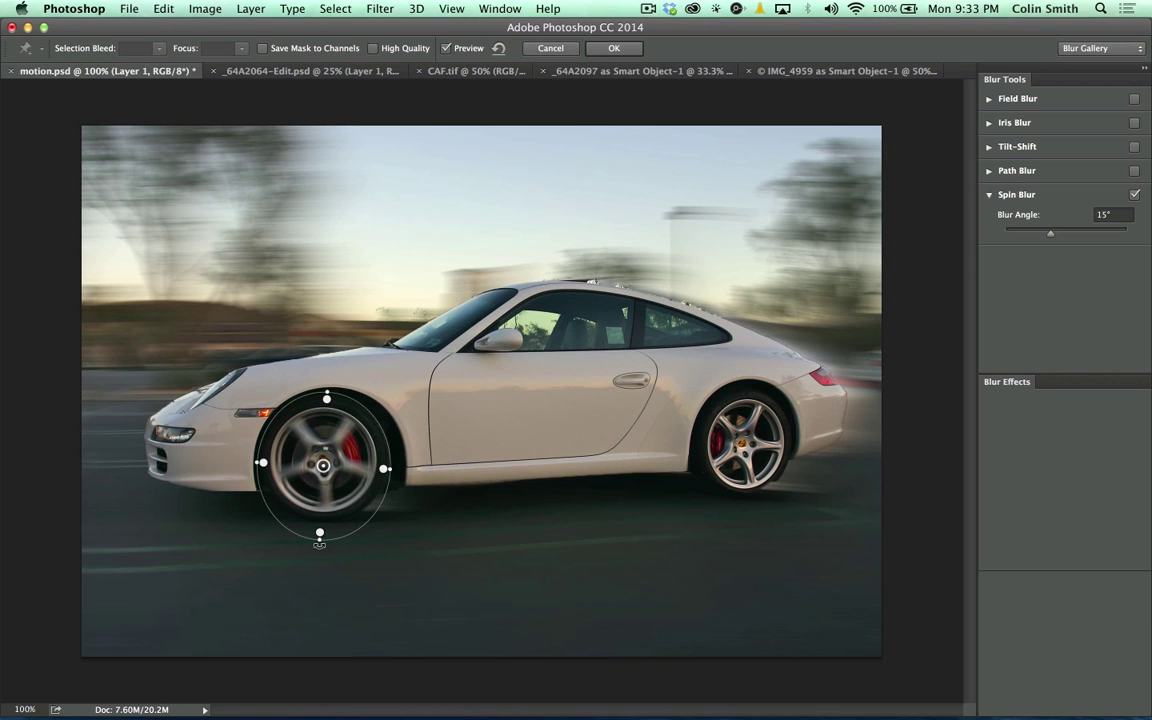
drag(319, 543, 320, 521)
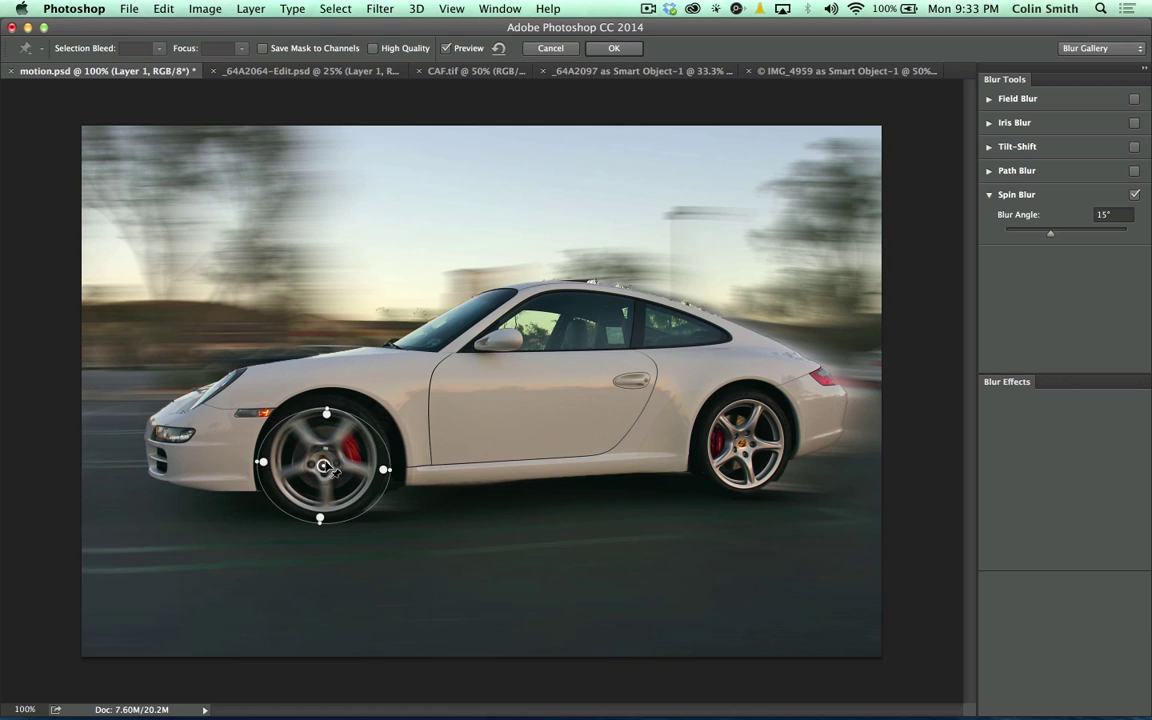
drag(324, 467, 326, 459)
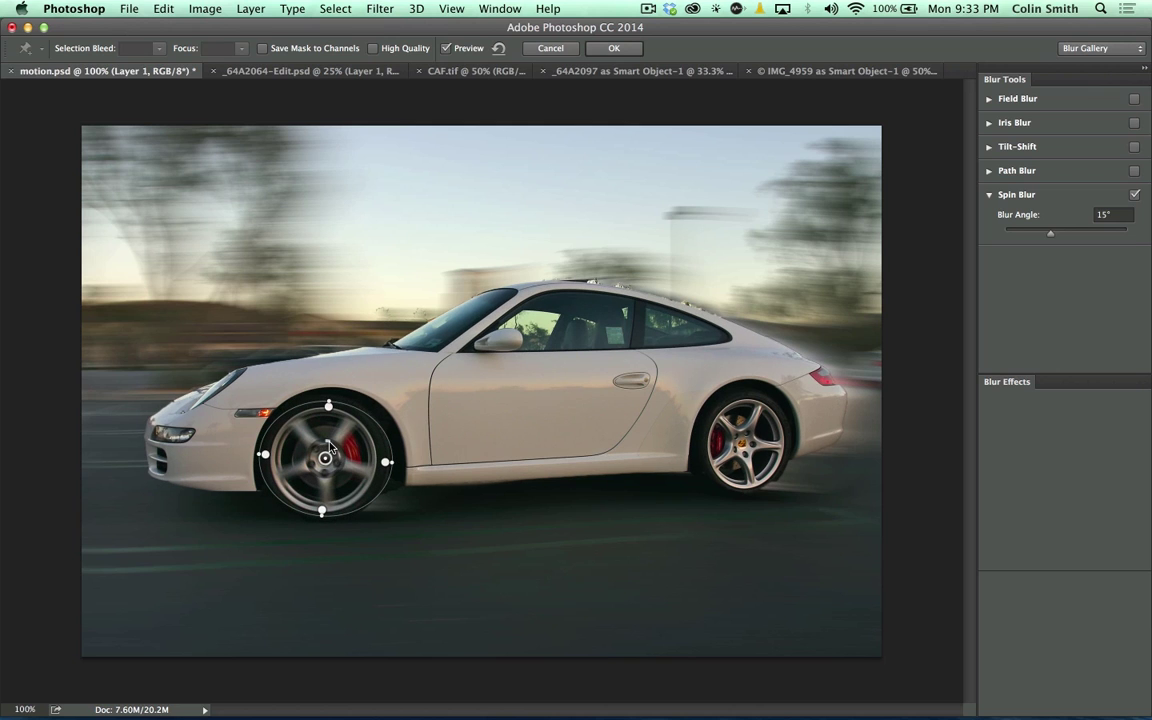
mouse_move(330, 447)
mouse_down()
mouse_move(338, 458)
mouse_move(324, 470)
mouse_move(283, 410)
mouse_move(292, 435)
mouse_move(310, 397)
mouse_move(338, 452)
mouse_up()
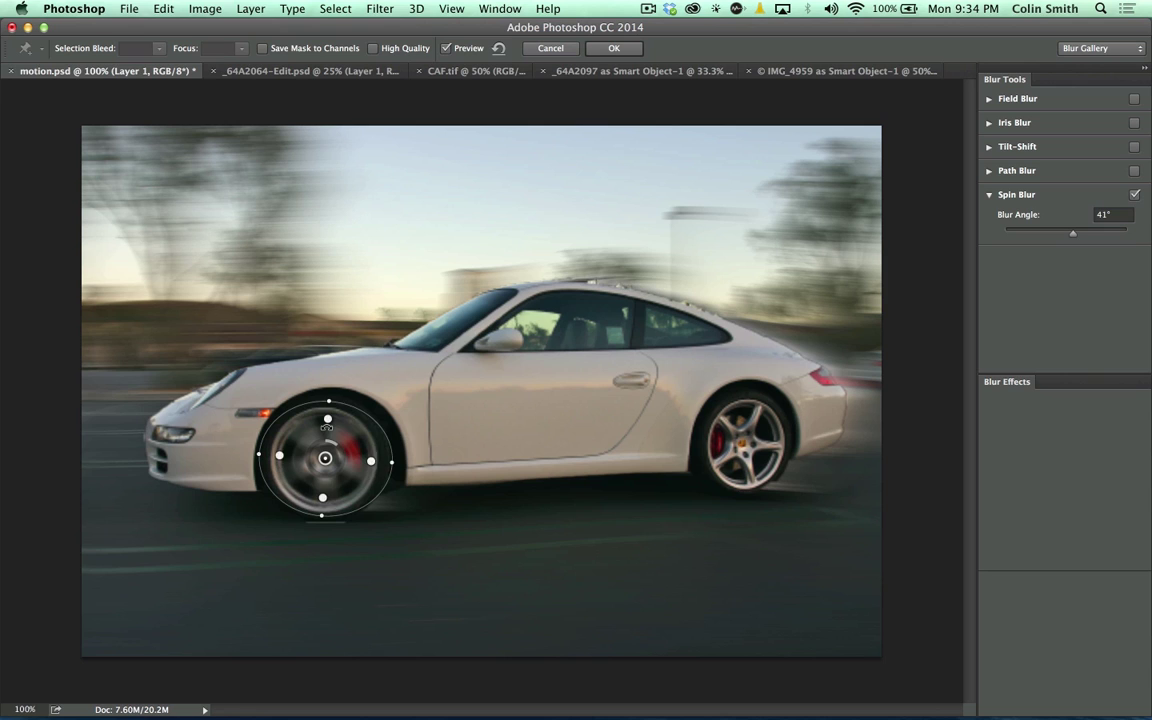
drag(328, 406, 326, 421)
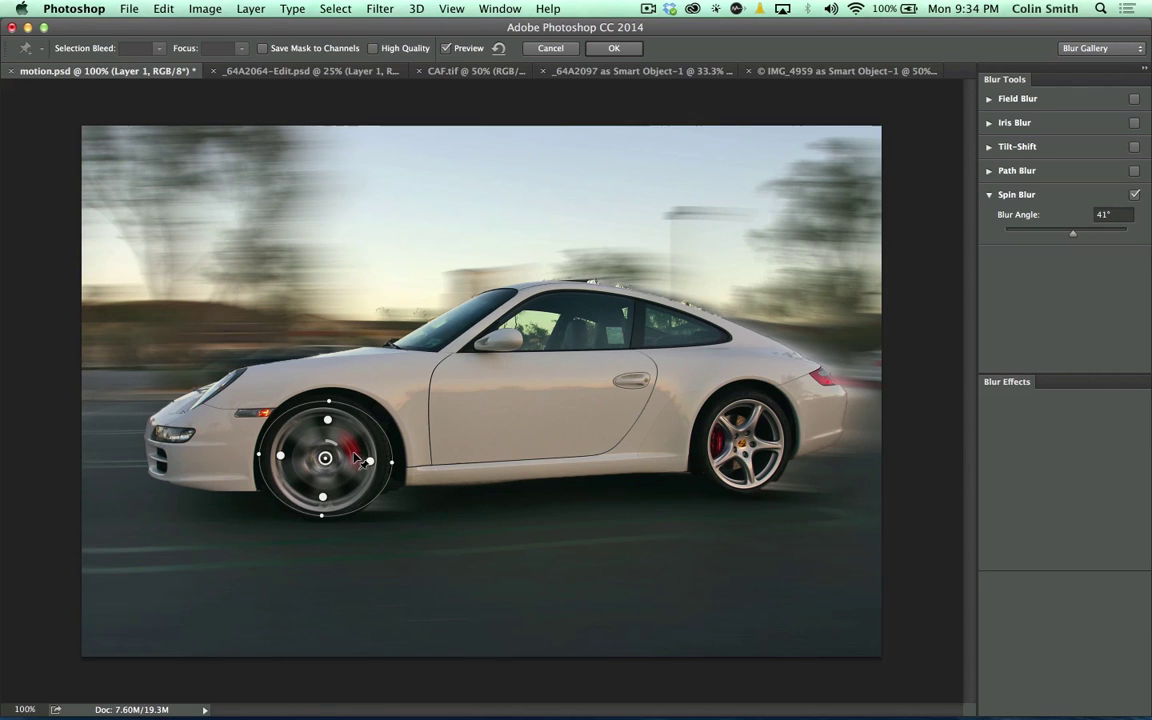
drag(333, 466, 752, 448)
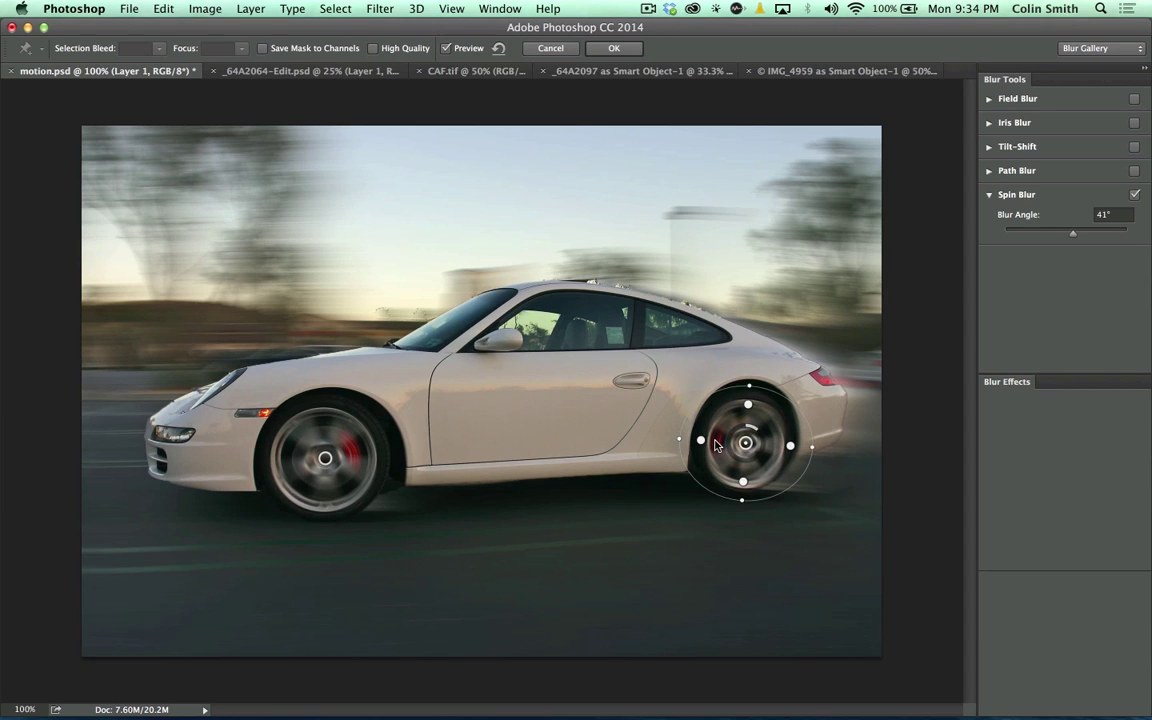
Narrow the rear wheel's spin blur to fit the wheel and apply it.
drag(679, 438, 700, 440)
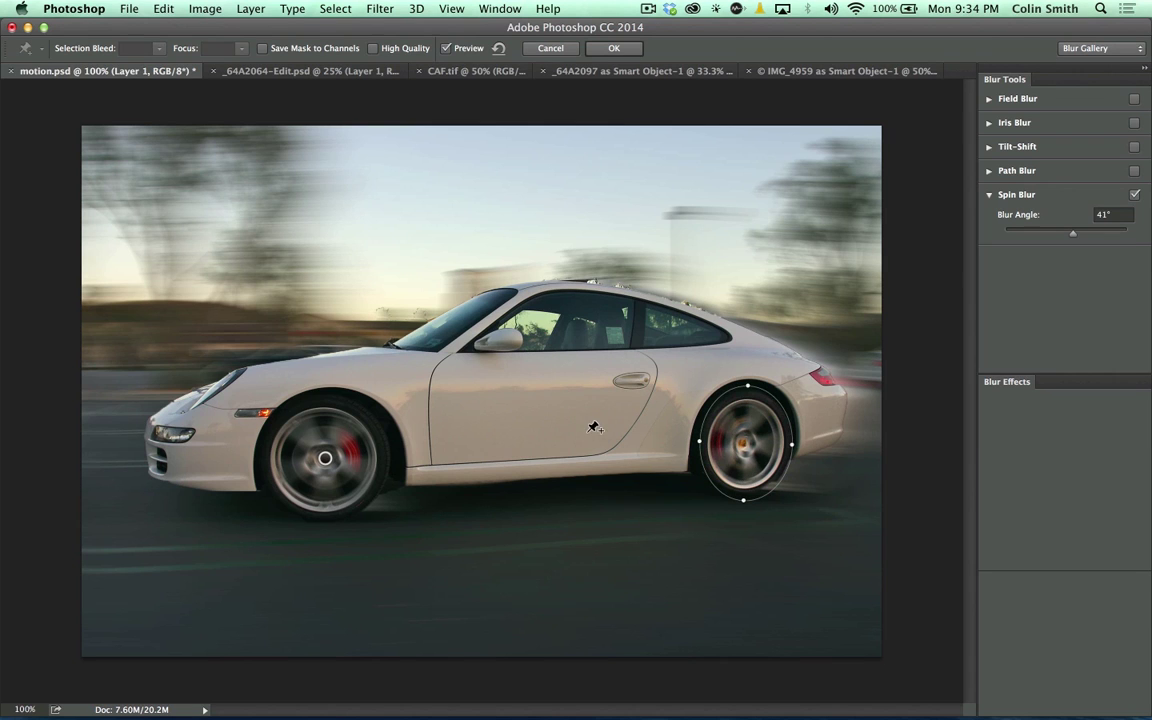
click(612, 50)
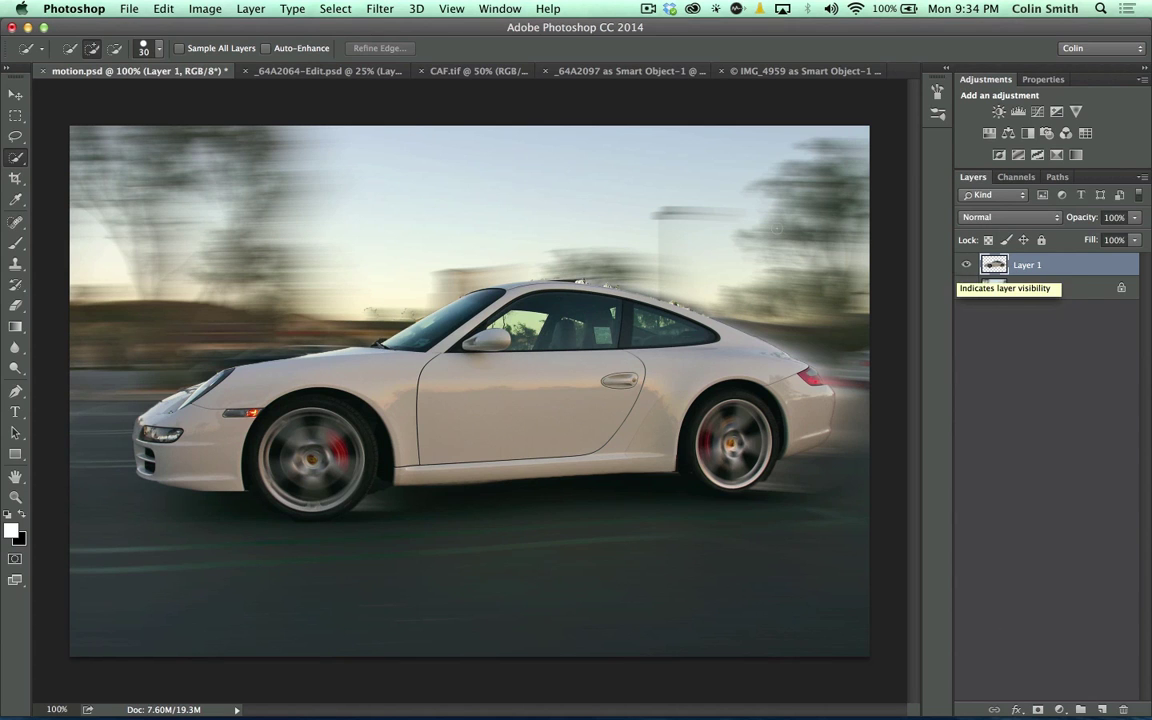
Switch to CAF.tif and zoom to 100% on the sky, panning to its top edge.
click(299, 72)
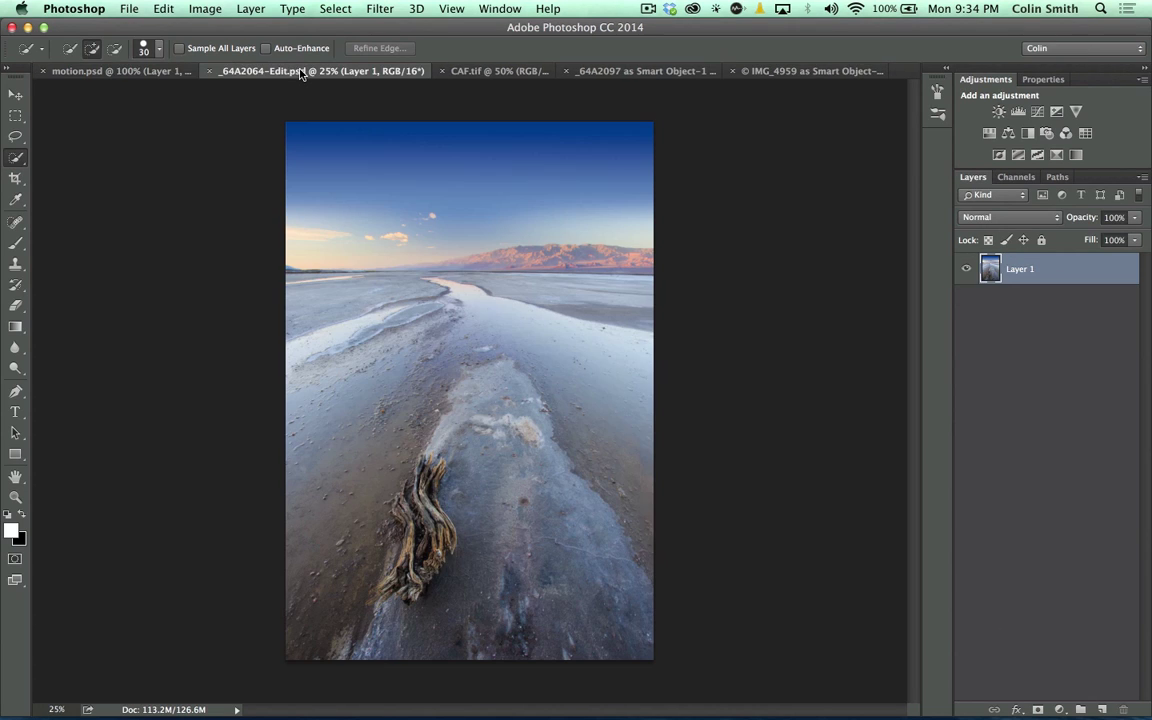
click(487, 72)
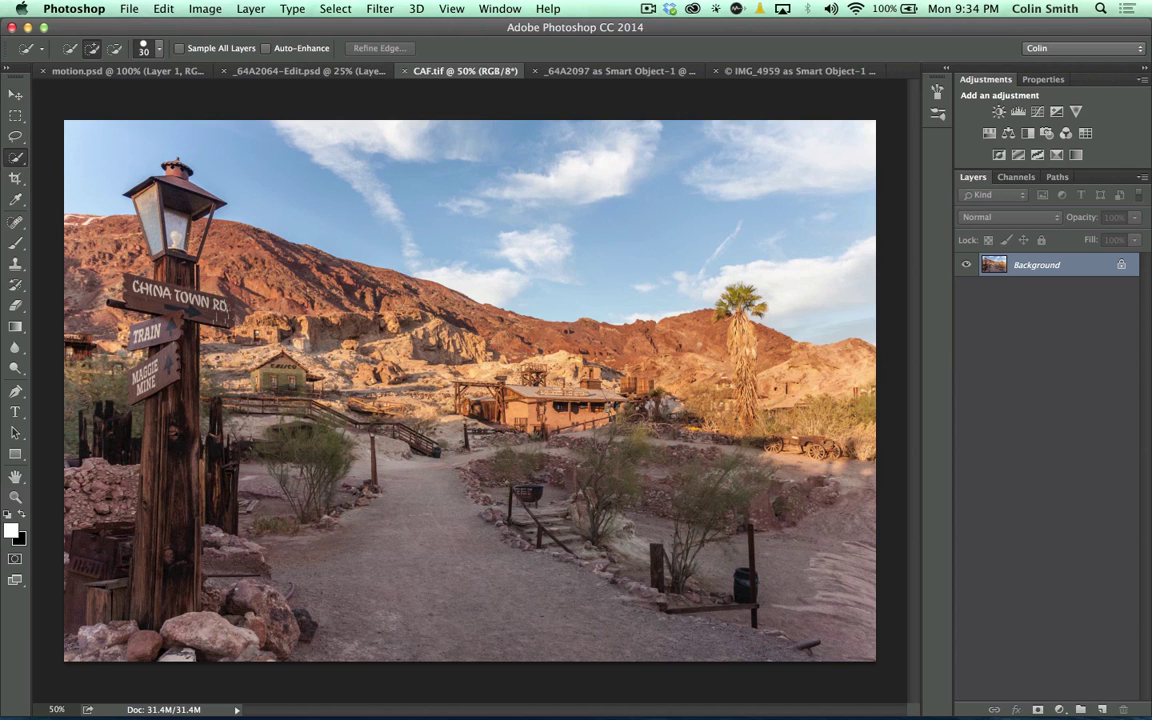
click(16, 498)
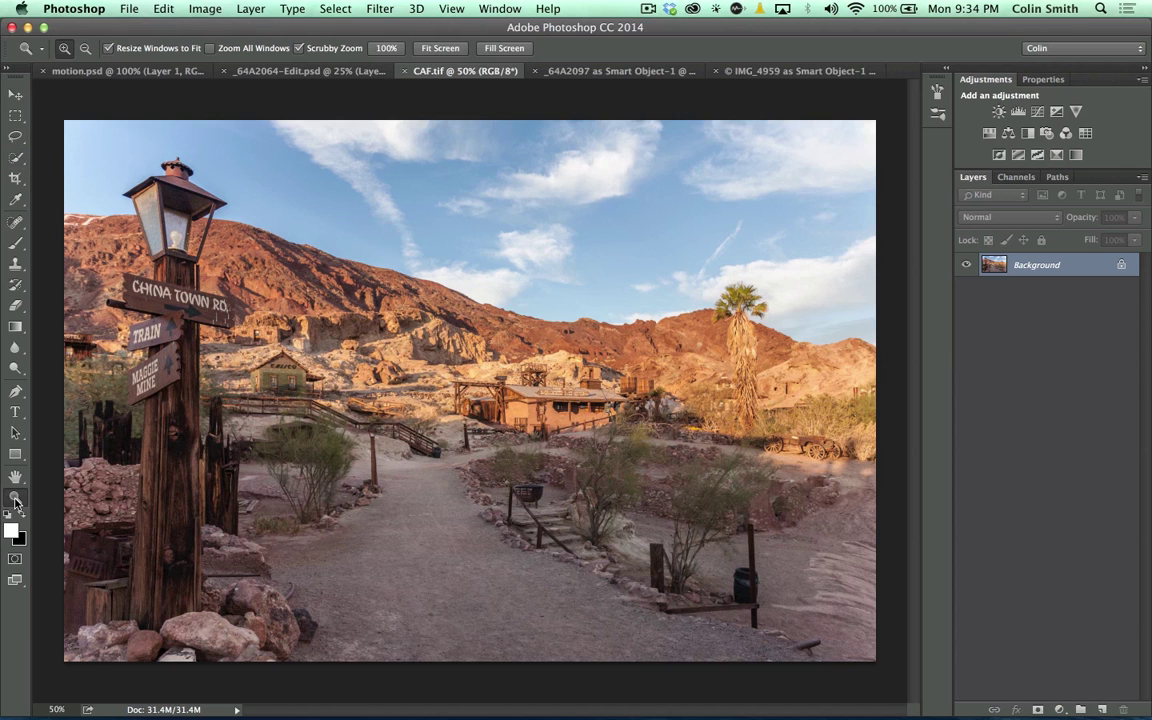
click(341, 294)
click(341, 298)
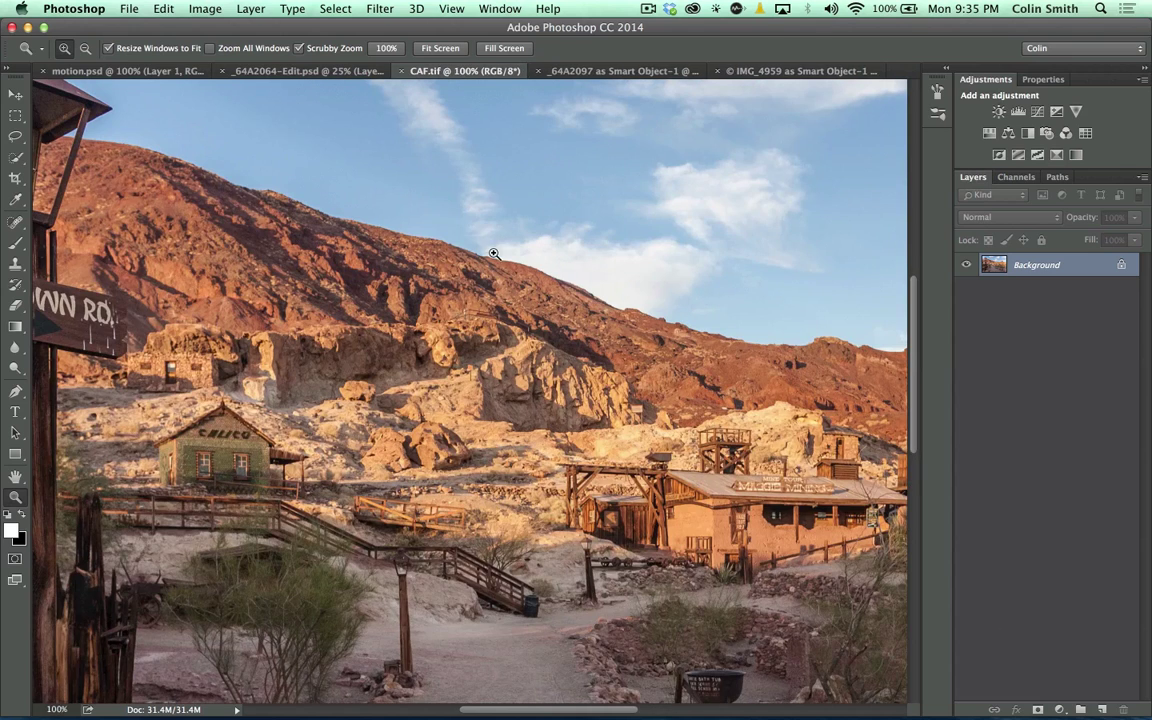
drag(607, 198, 504, 379)
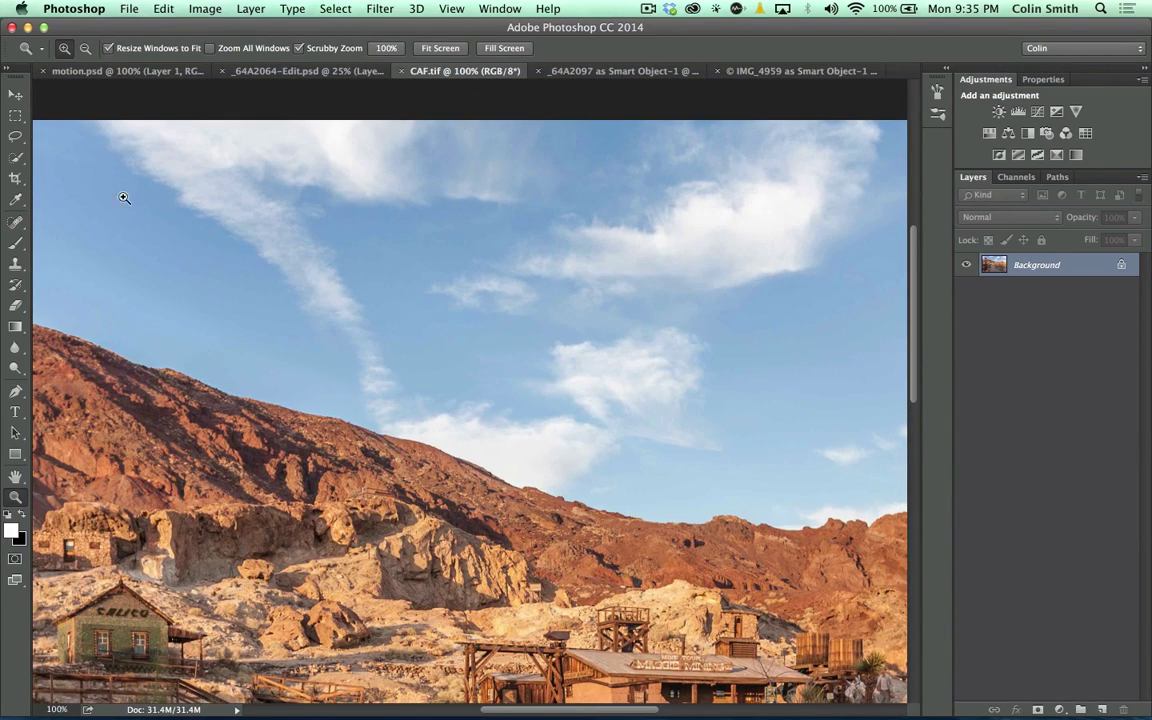
Select the Patch Tool and set its patch mode to Content-Aware.
drag(257, 190, 322, 197)
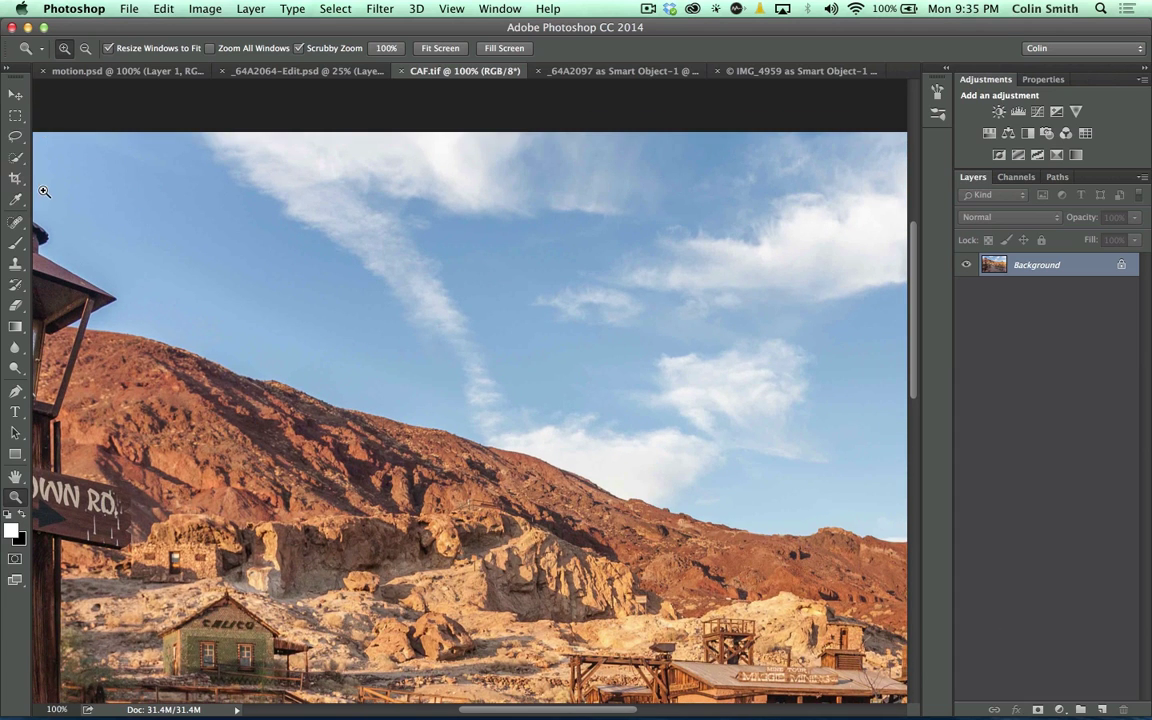
right_click(16, 228)
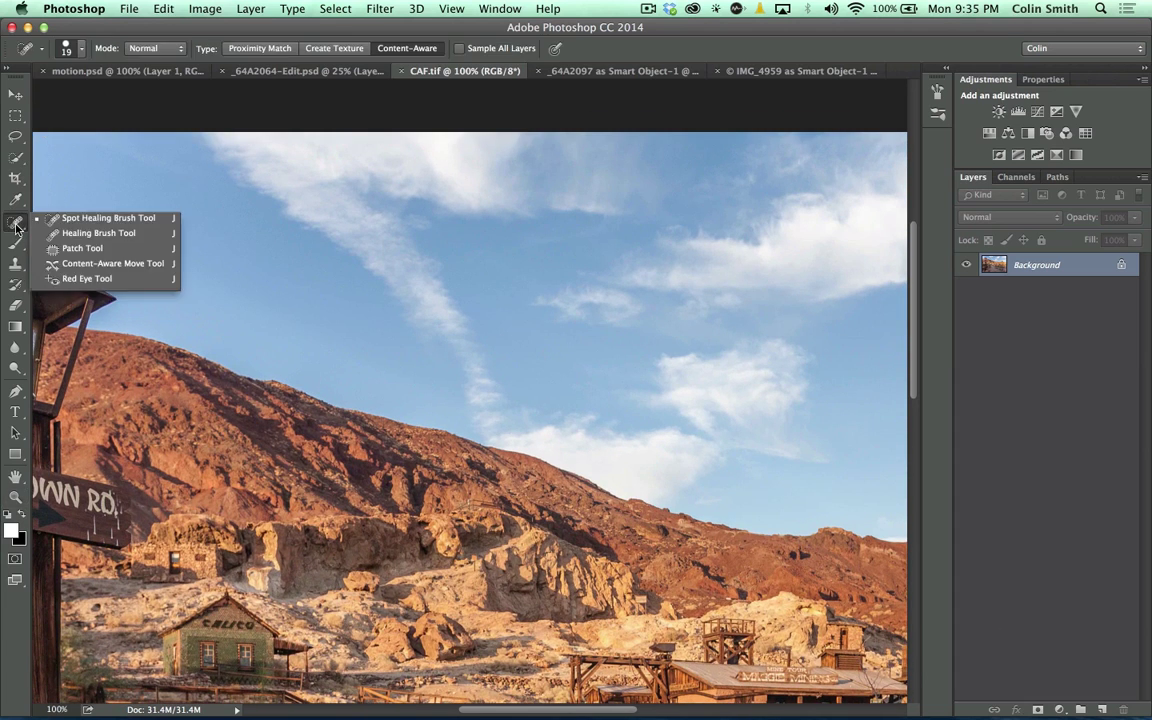
click(103, 248)
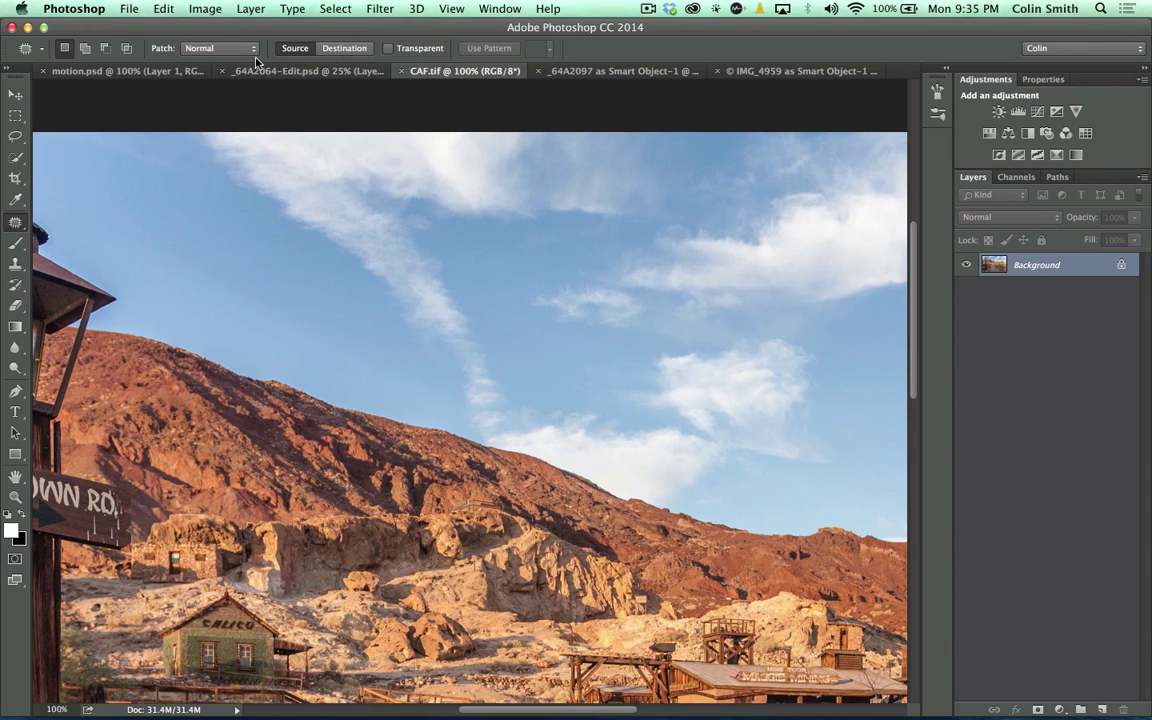
click(226, 49)
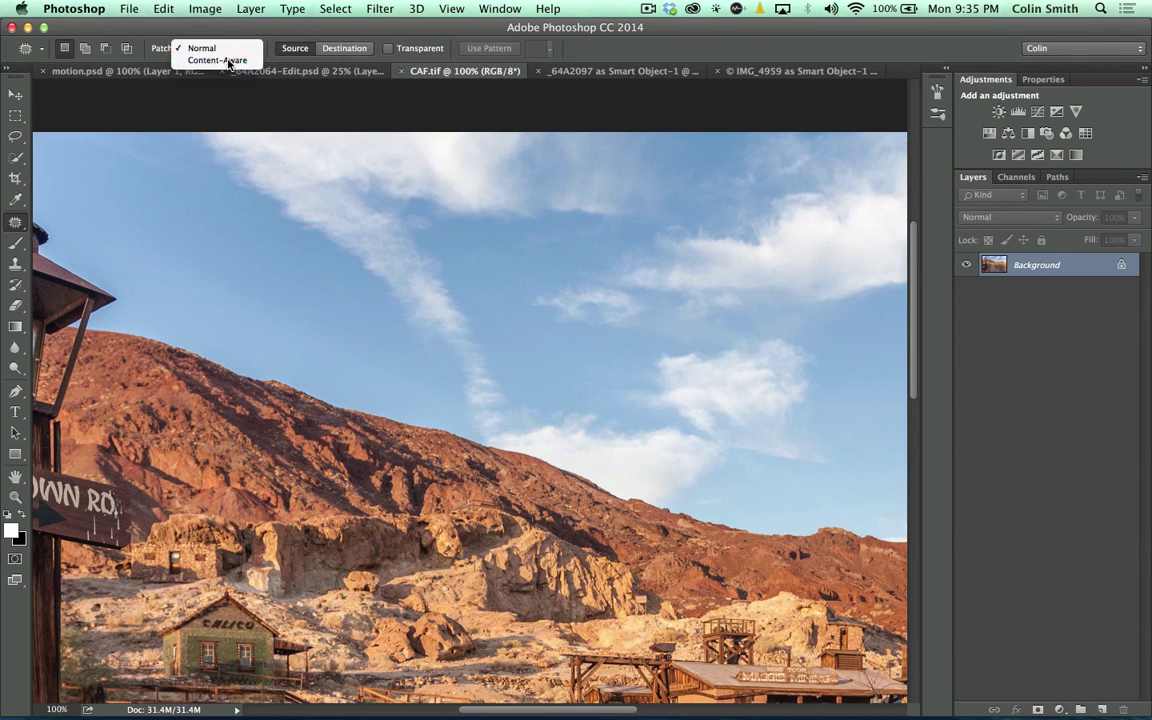
click(227, 60)
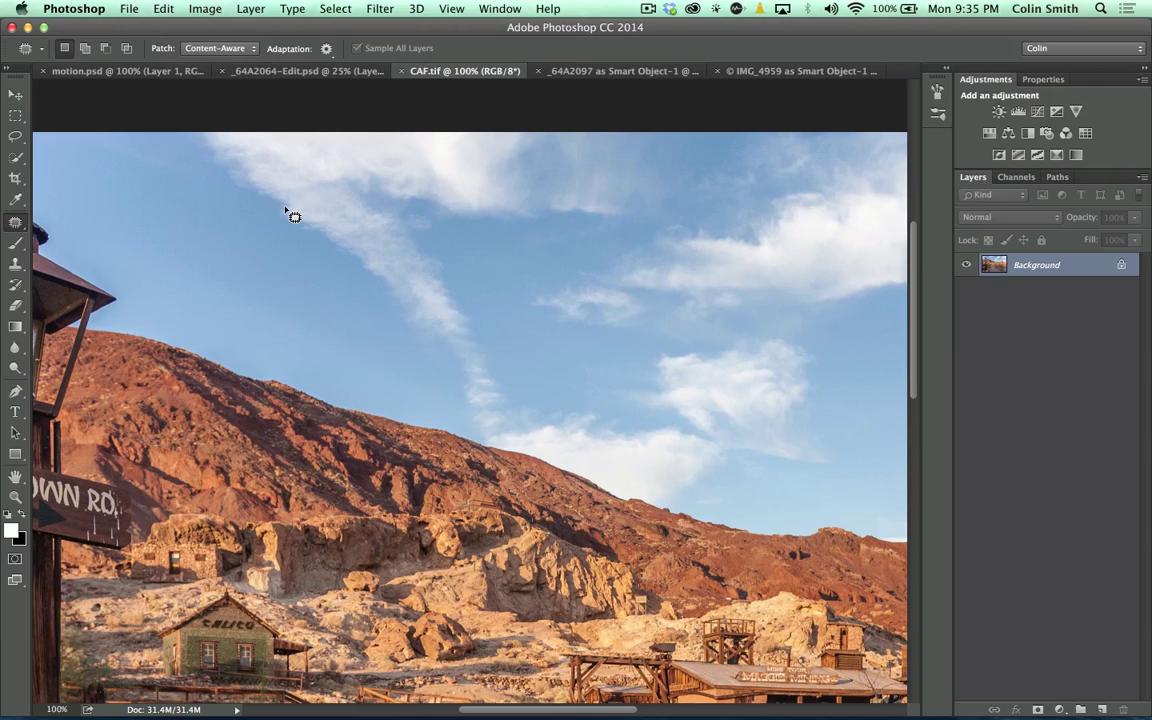
Patch the diagonal contrail with clear sky, deselect, then outline the contrail again.
mouse_move(271, 211)
mouse_down()
mouse_move(318, 191)
mouse_move(375, 196)
mouse_move(446, 238)
mouse_move(520, 416)
mouse_move(511, 437)
mouse_move(453, 421)
mouse_move(292, 292)
mouse_move(278, 203)
mouse_up()
drag(400, 290, 176, 231)
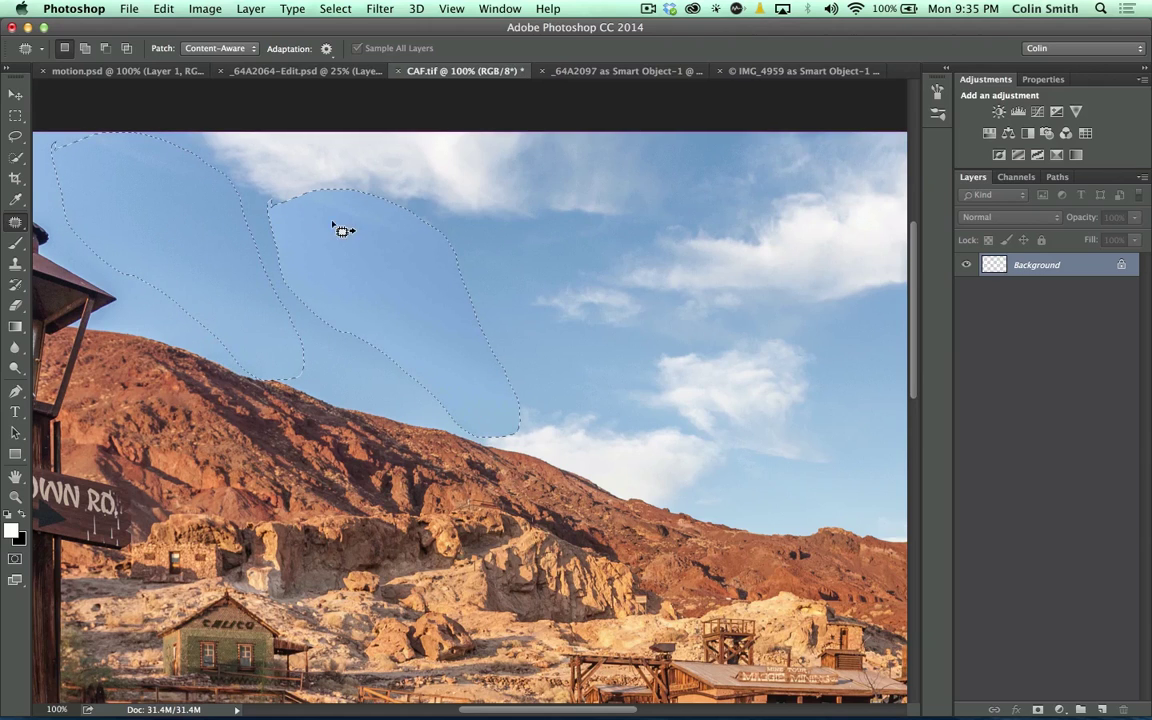
key(ctrl+d)
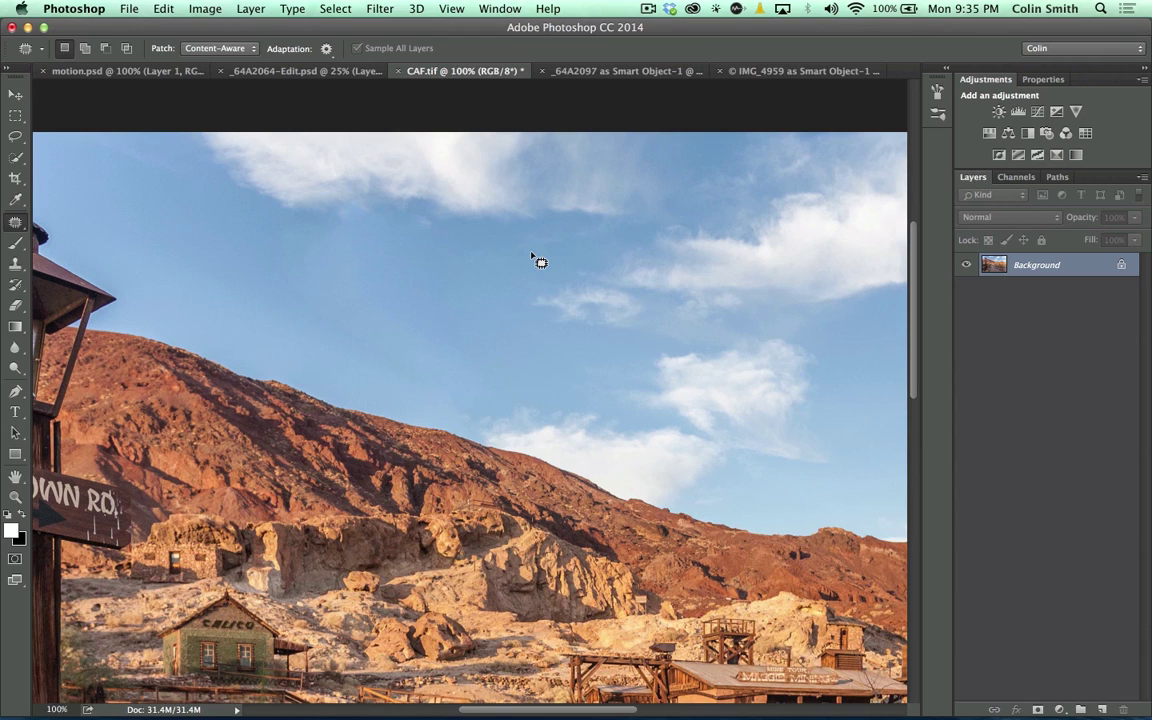
drag(268, 203, 272, 210)
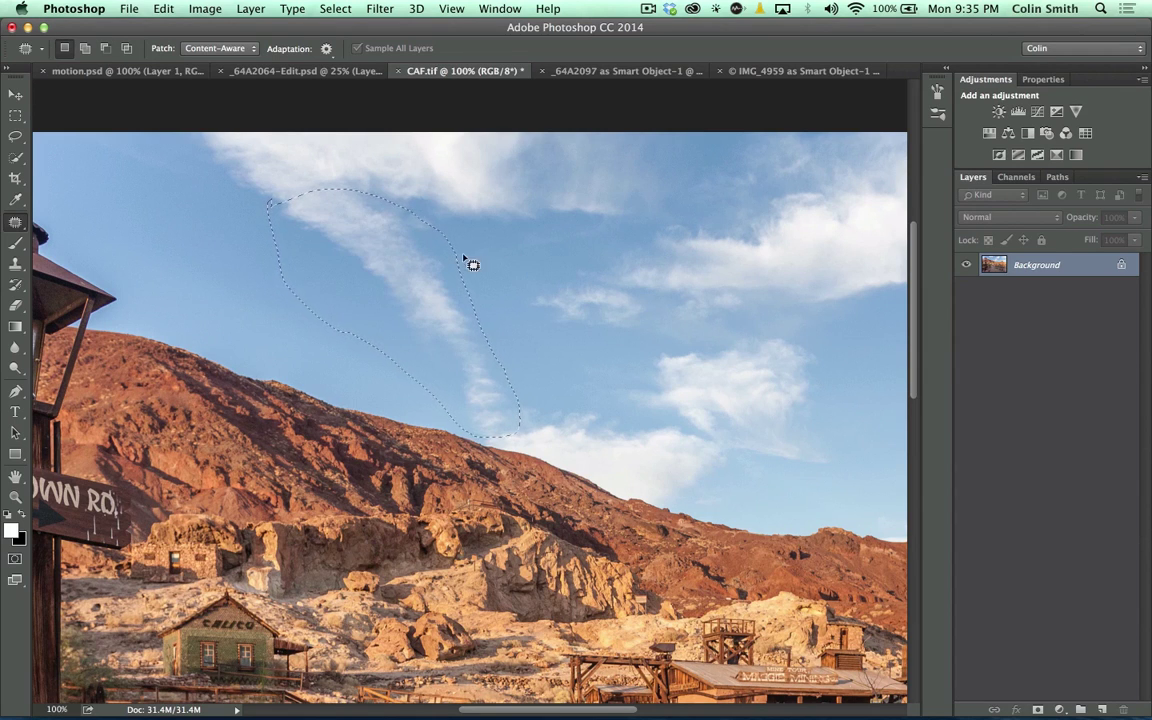
Set the Patch tool's Content-Aware Color adaptation to 7.
click(326, 49)
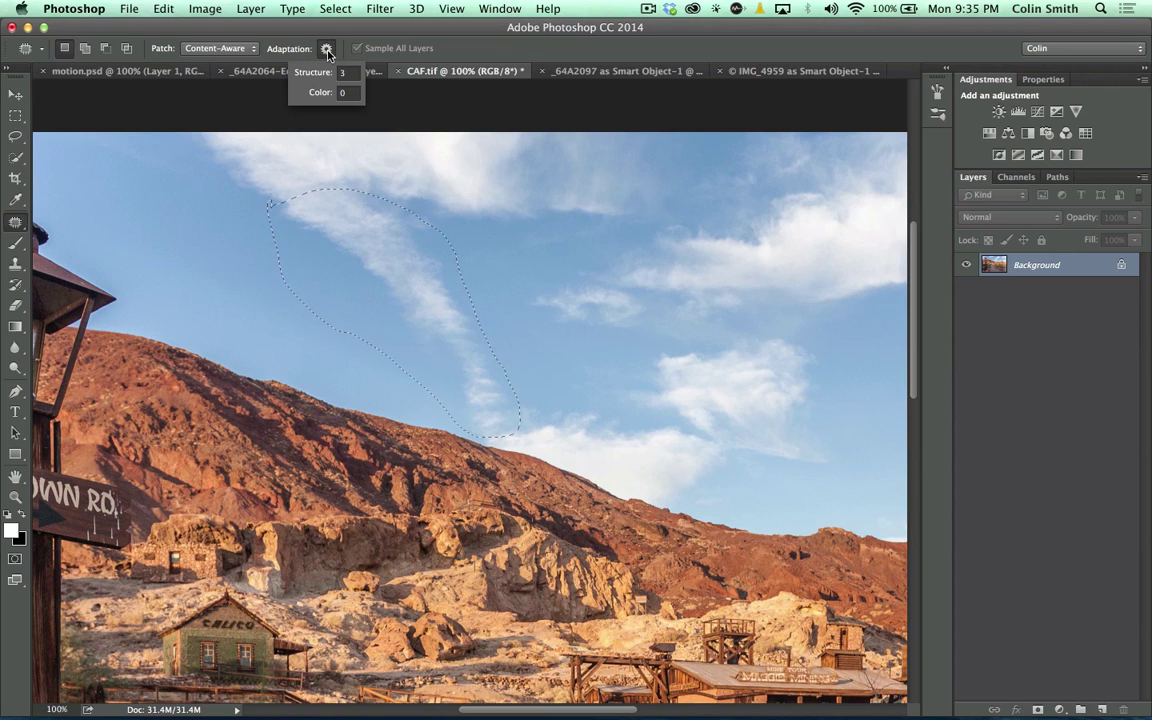
click(320, 95)
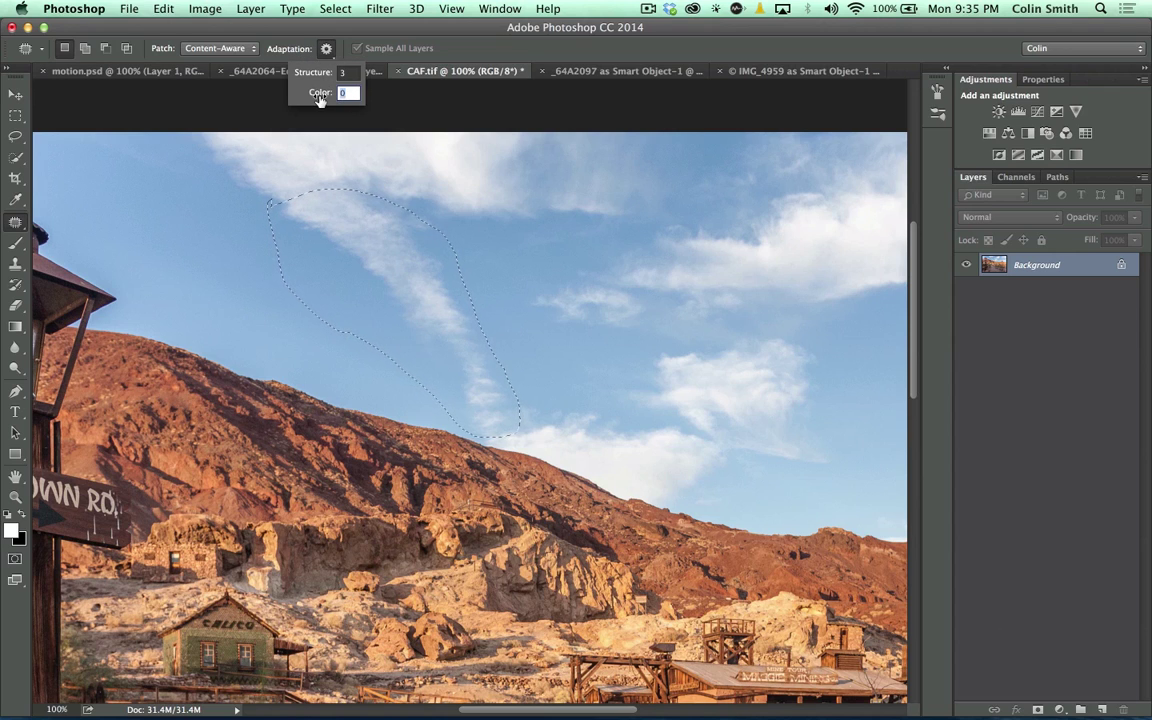
click(440, 105)
key(super+d)
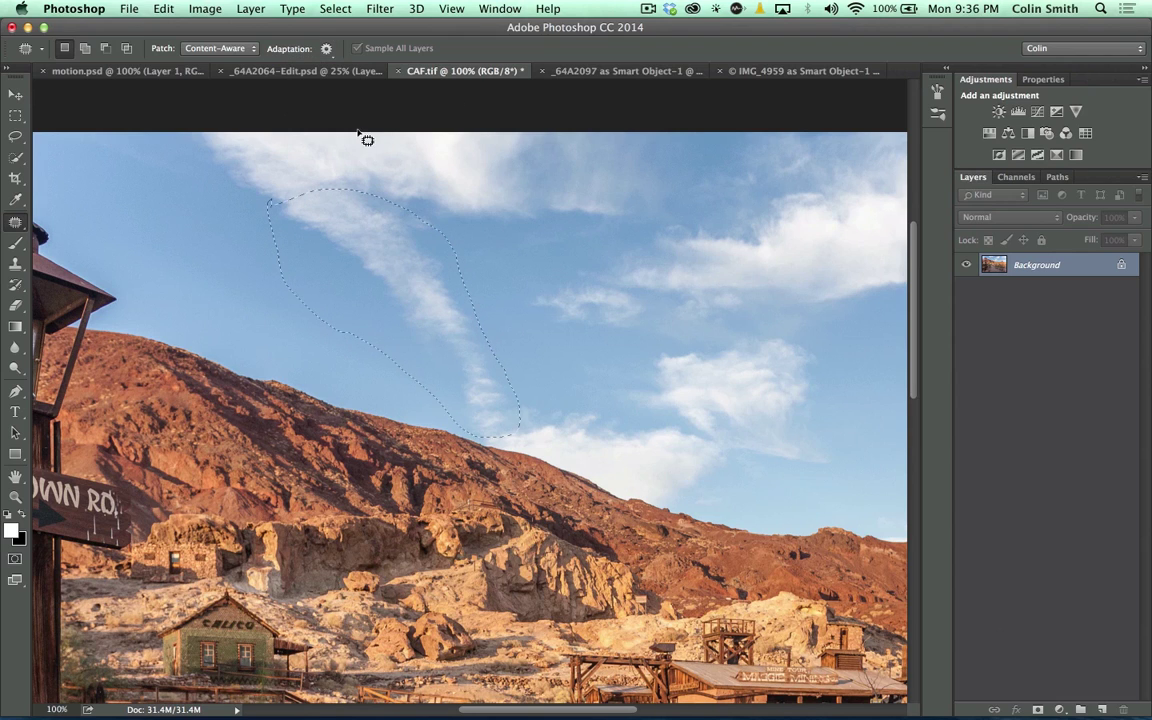
Patch out the diagonal contrail by dragging its outline onto clear sky.
drag(268, 205, 285, 196)
click(326, 48)
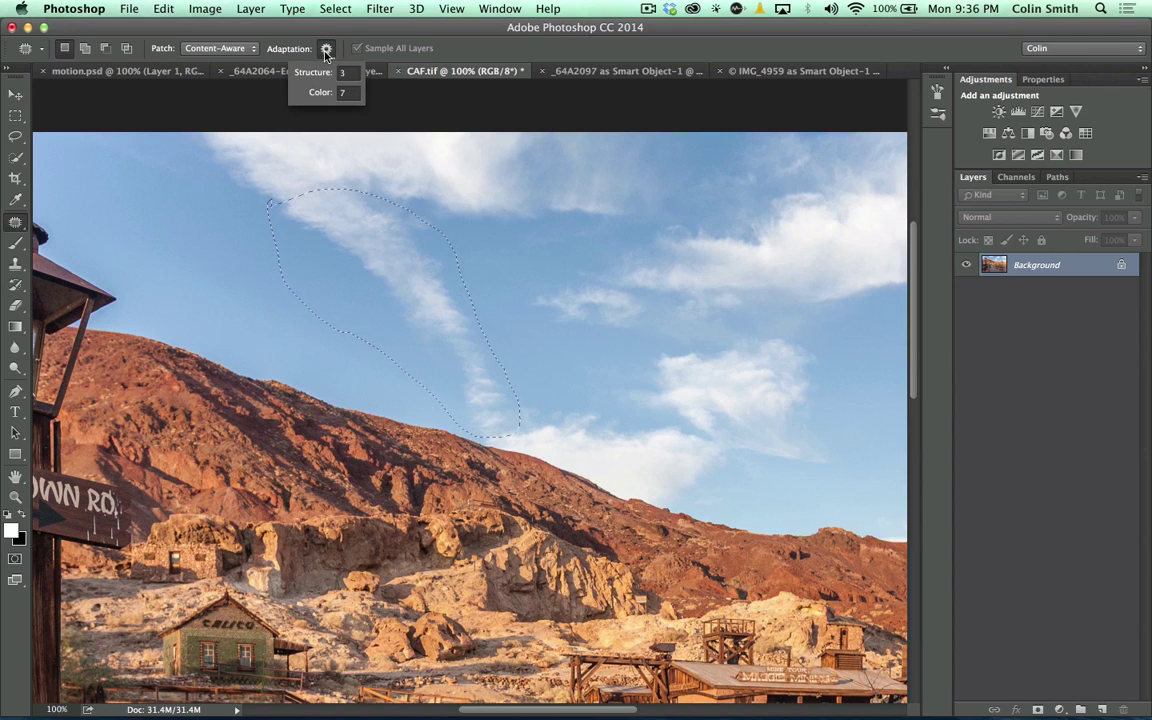
click(374, 278)
drag(375, 290, 135, 227)
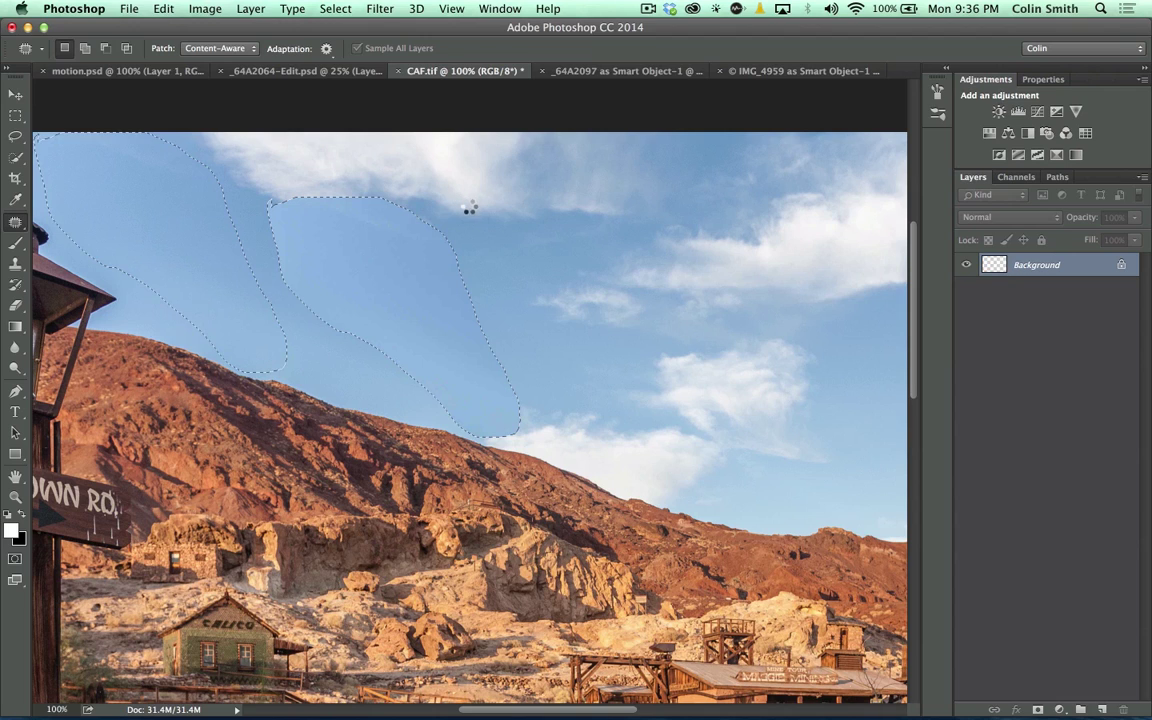
key(super+d)
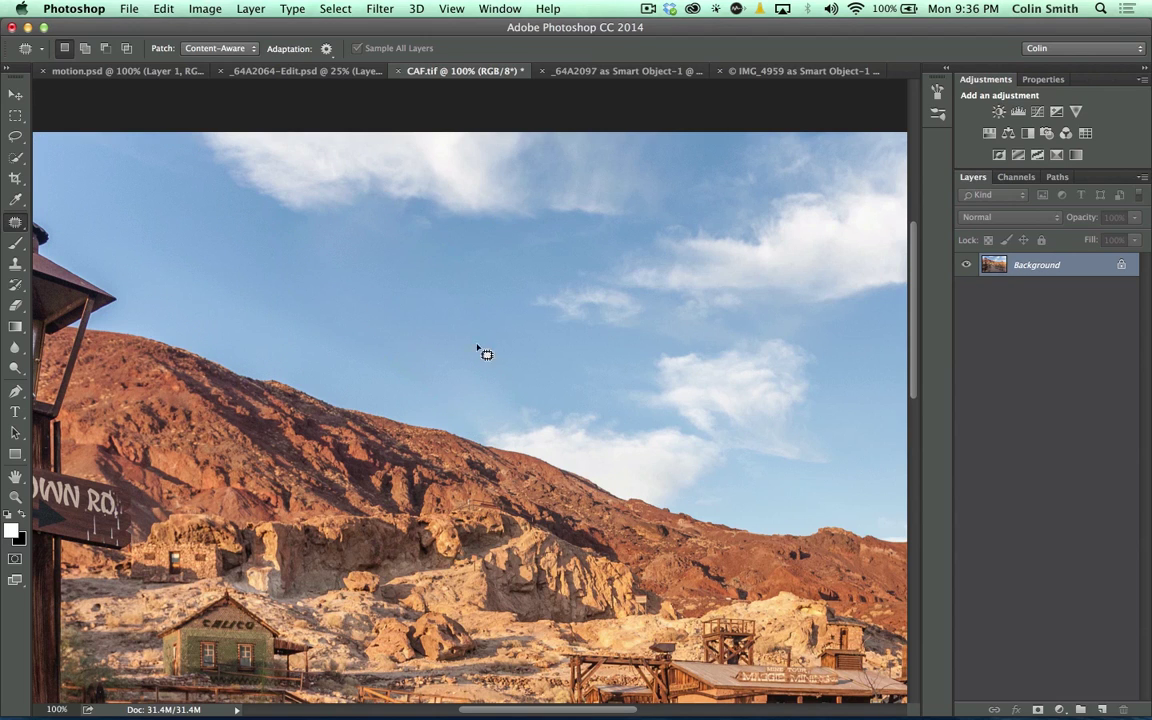
Patch out the second contrail above the palm tree, then fit the photo to the window.
drag(519, 285, 311, 275)
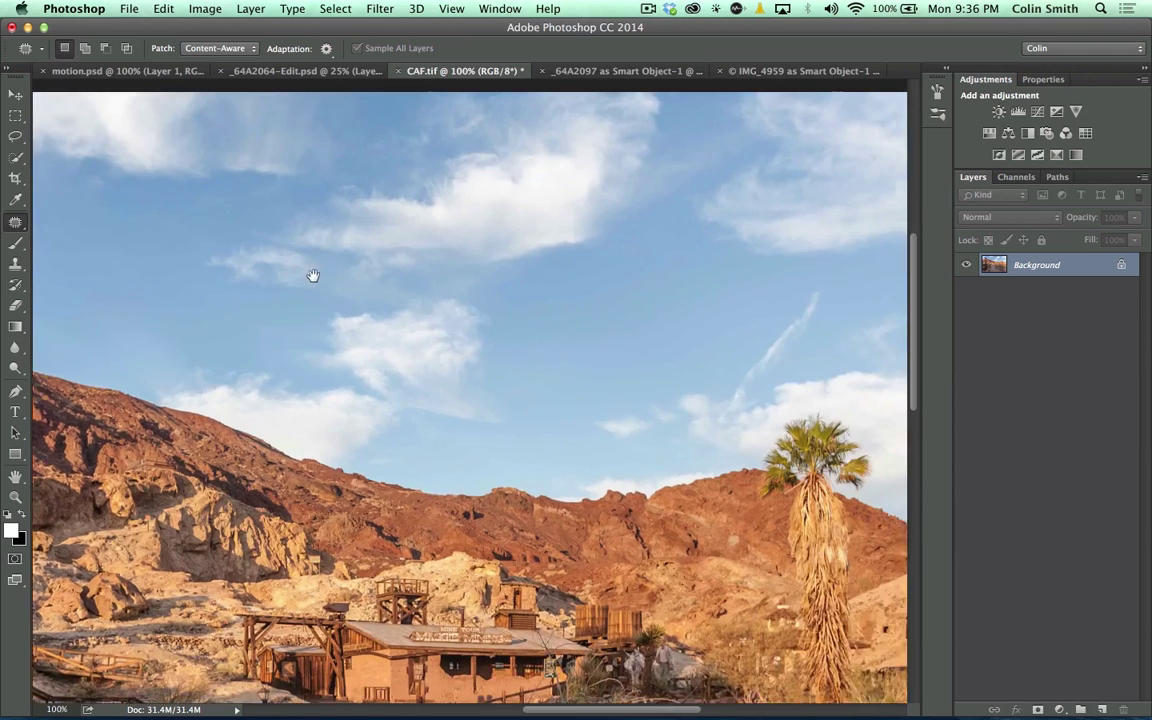
mouse_move(642, 318)
mouse_down()
mouse_move(684, 312)
mouse_move(696, 339)
mouse_move(591, 431)
mouse_move(591, 369)
mouse_move(657, 313)
mouse_up()
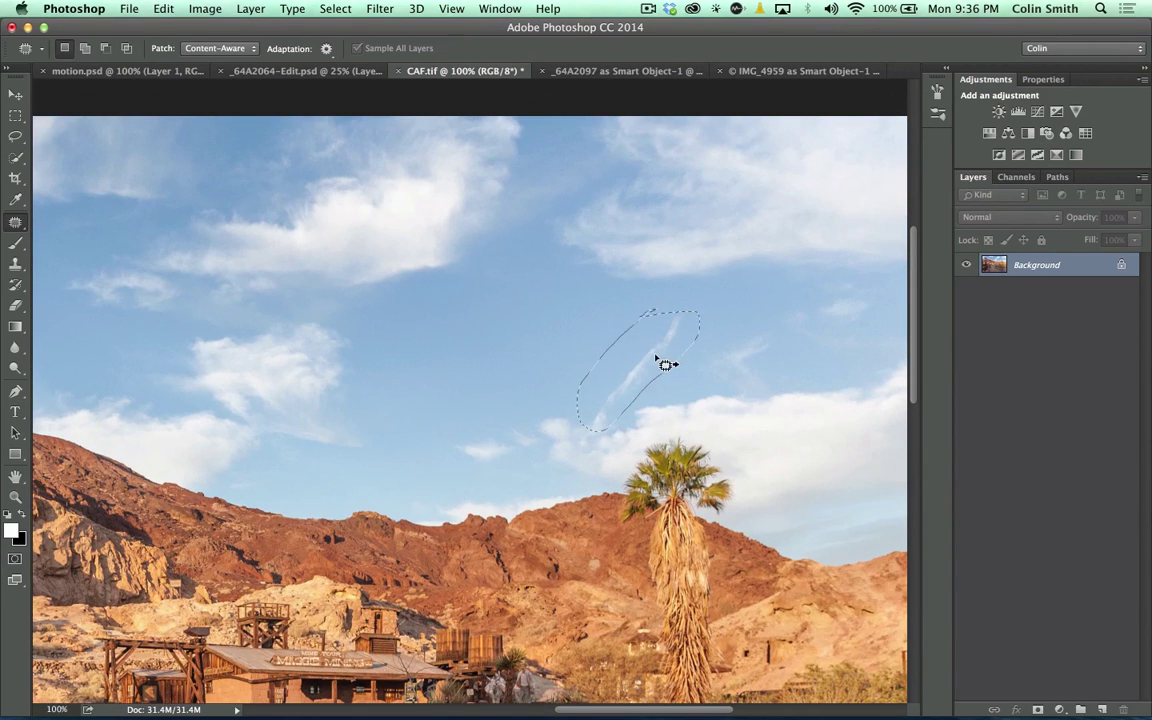
drag(663, 362, 586, 329)
key(super+d)
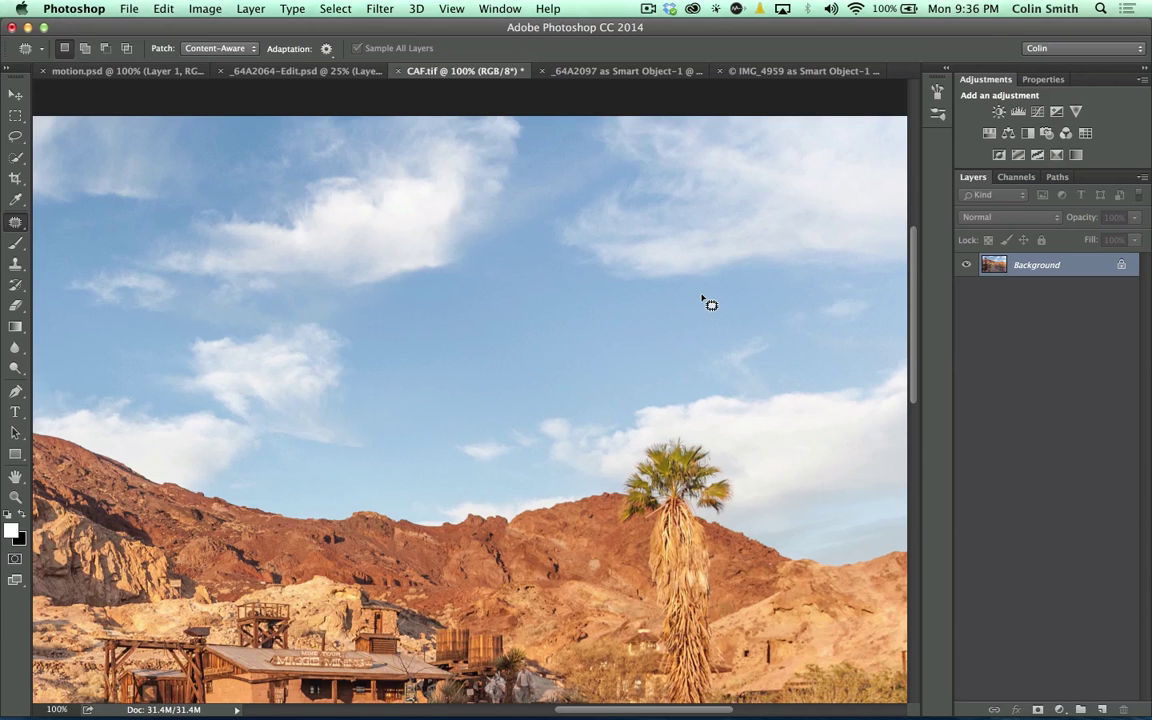
key(super+0)
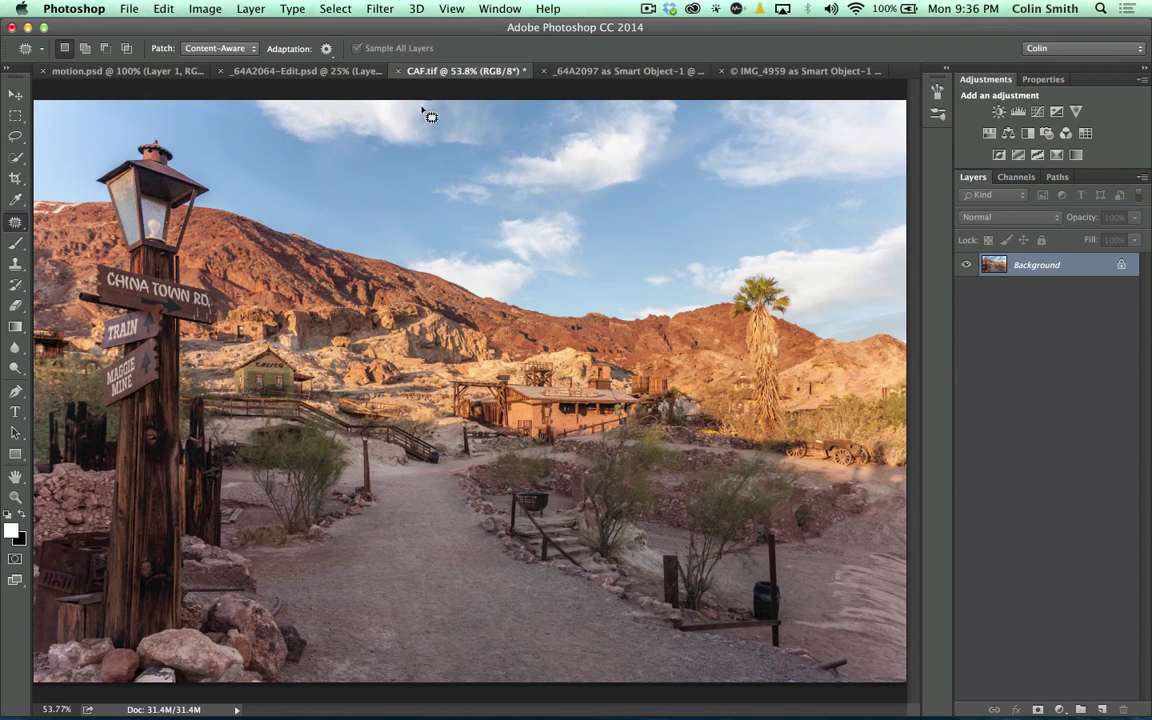
Cycle through the open document tabs, ending on the IMG_4959 as Smart Object-1 anchor photo.
click(617, 70)
click(795, 70)
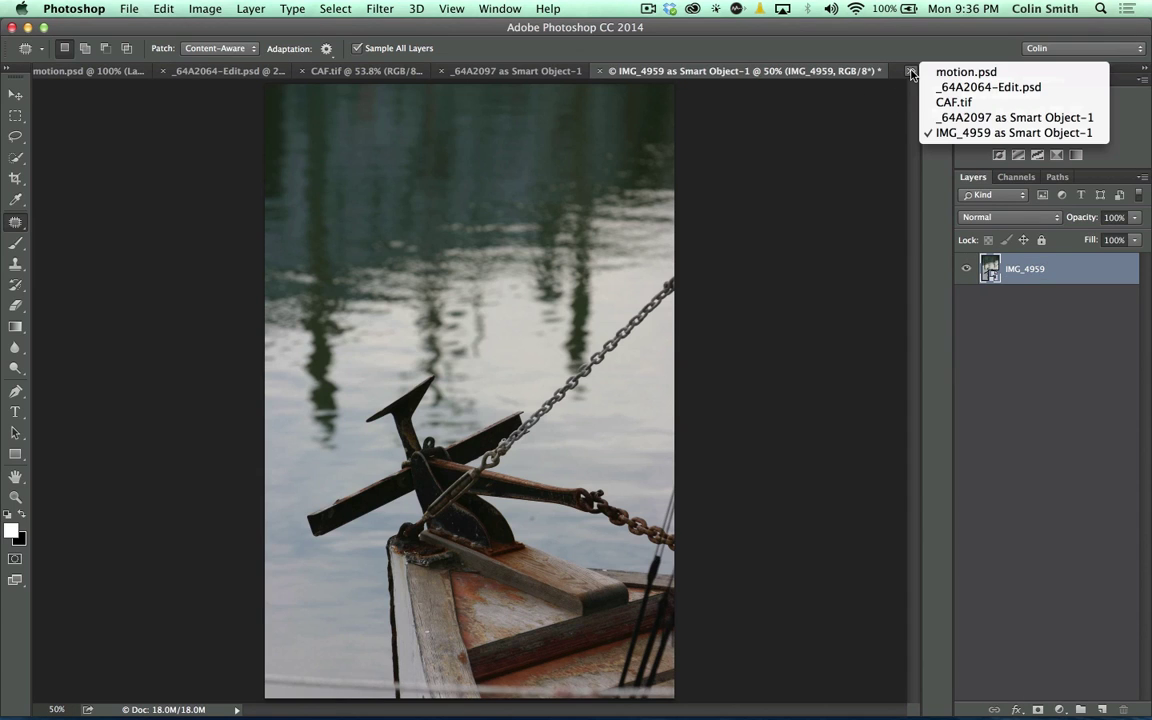
click(971, 88)
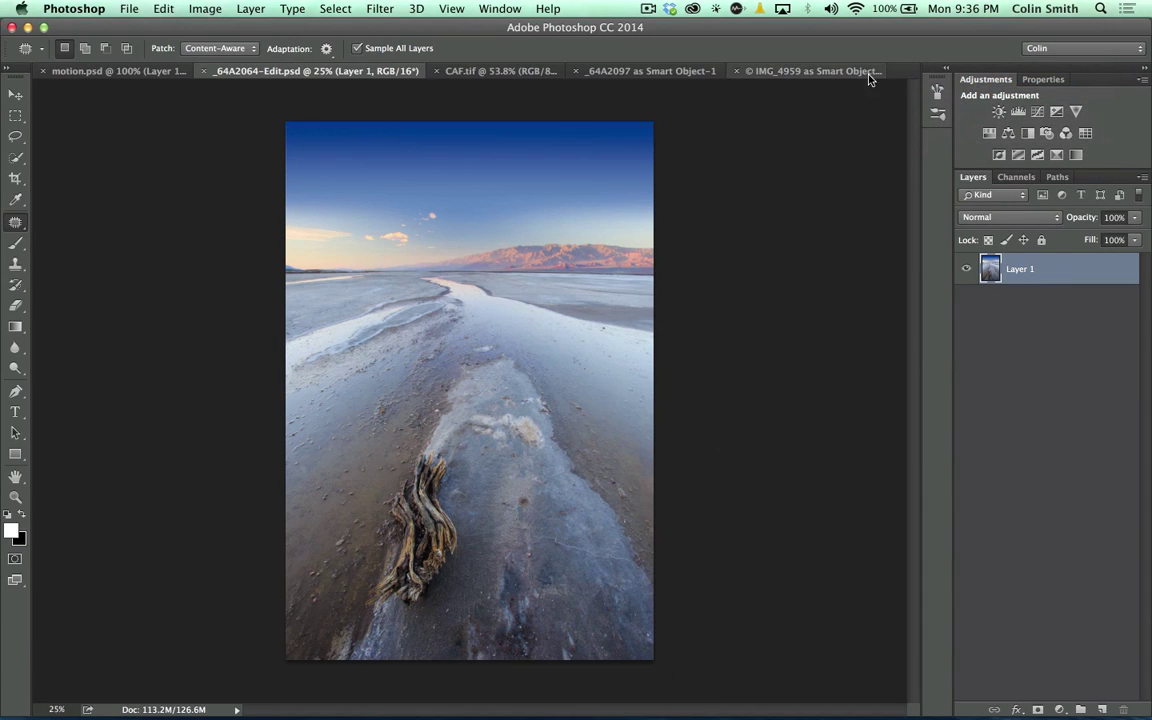
click(588, 70)
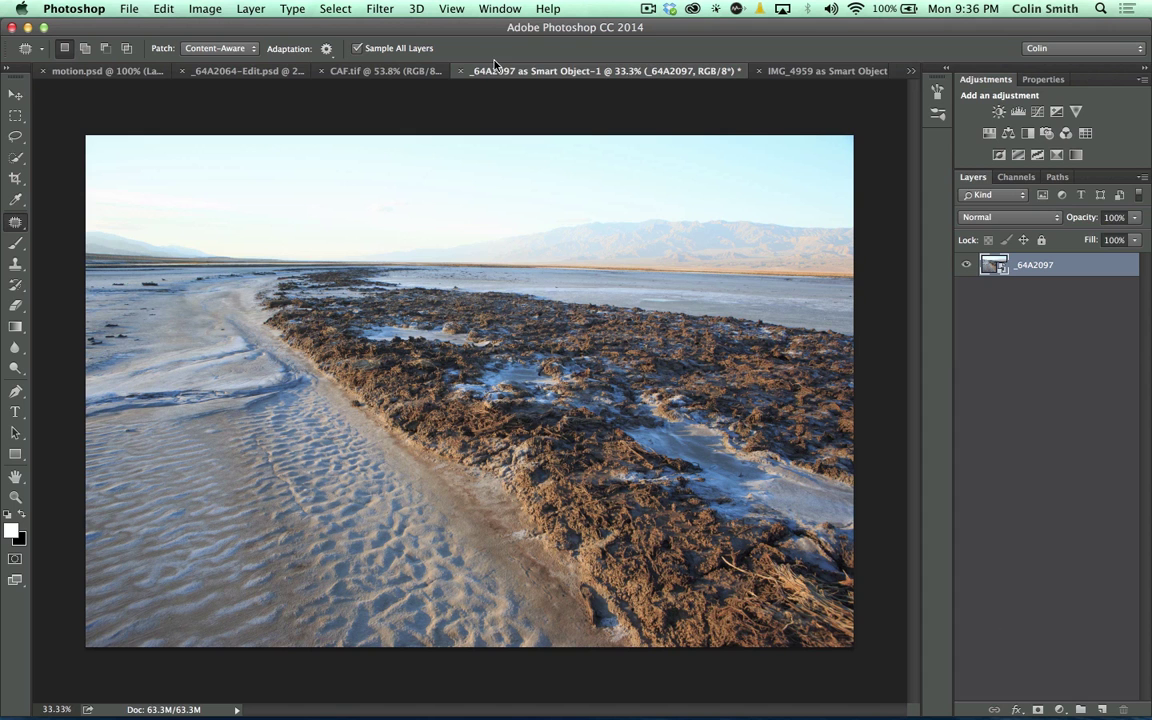
click(400, 71)
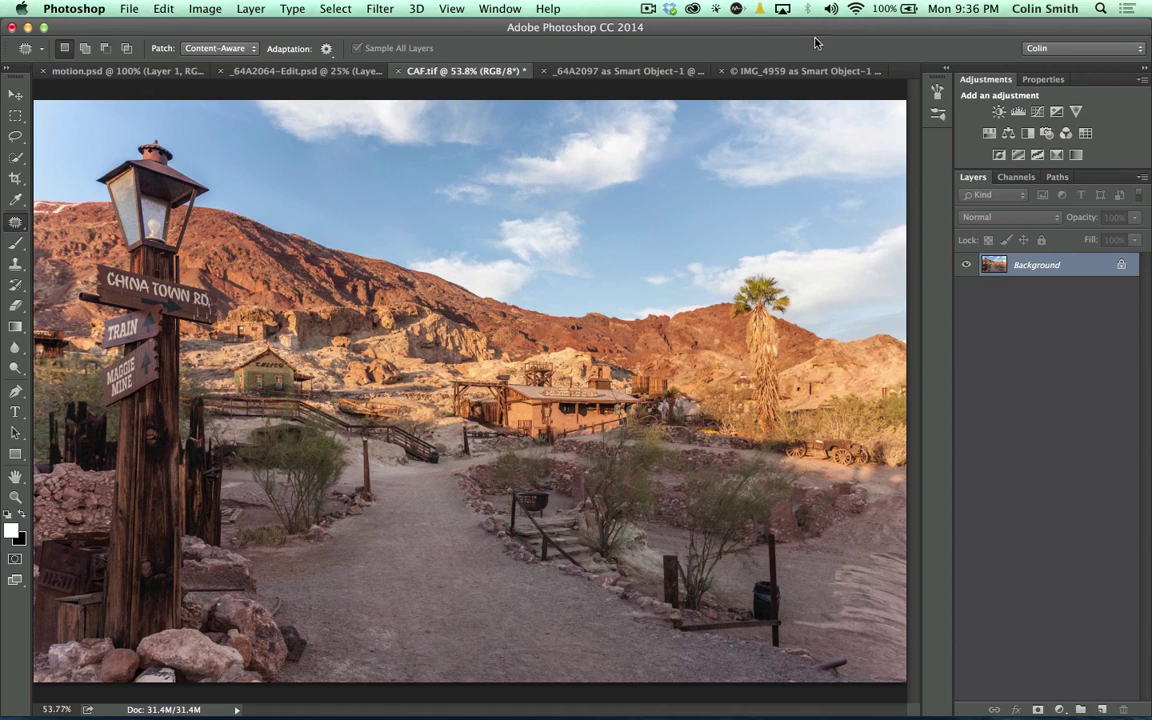
click(790, 71)
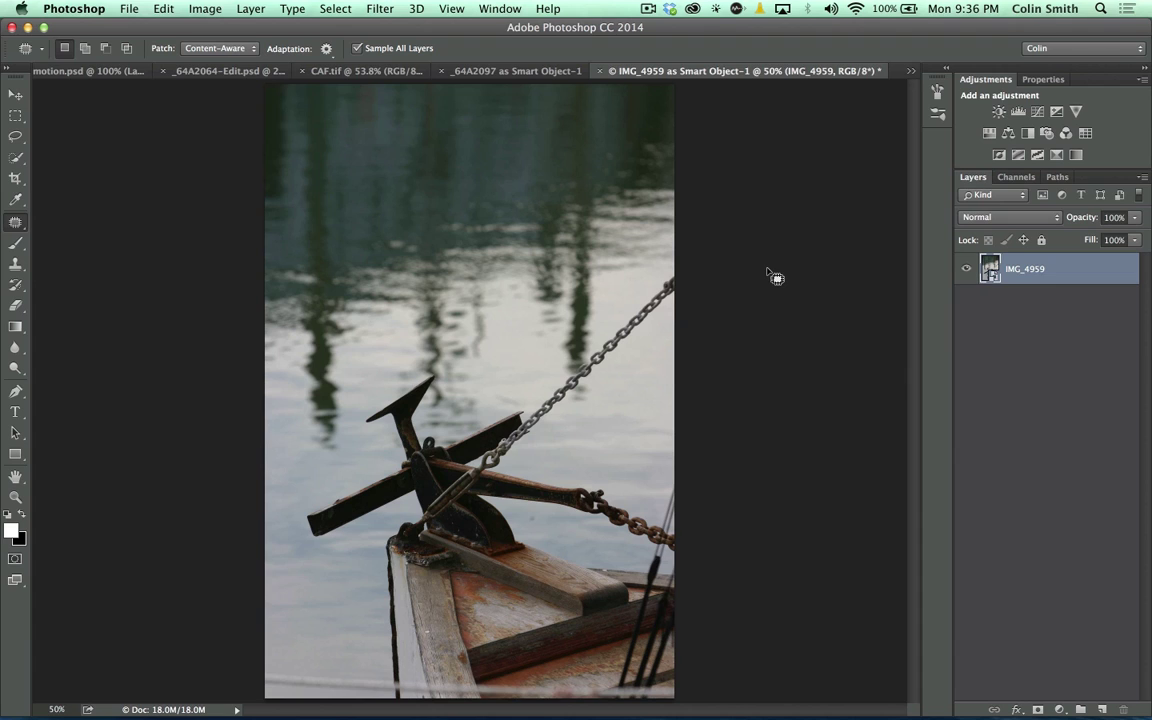
Run Select > Focus Area on the anchor photo, move the dialog aside, and toggle Preview.
click(336, 8)
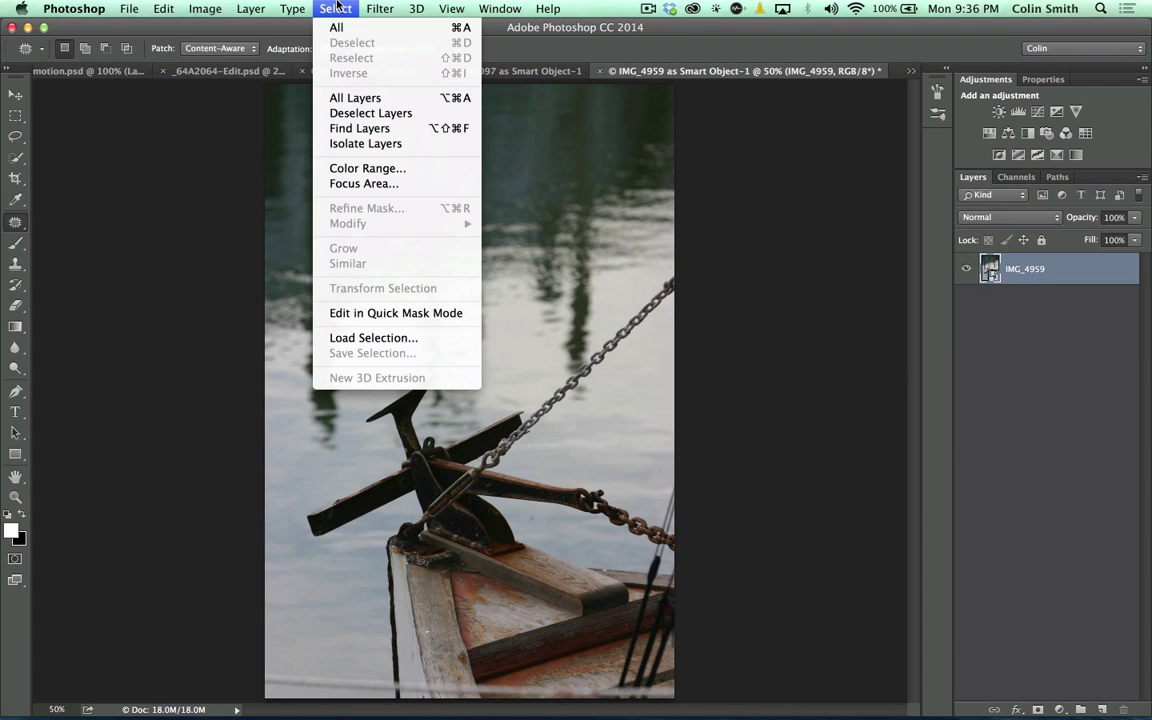
click(381, 184)
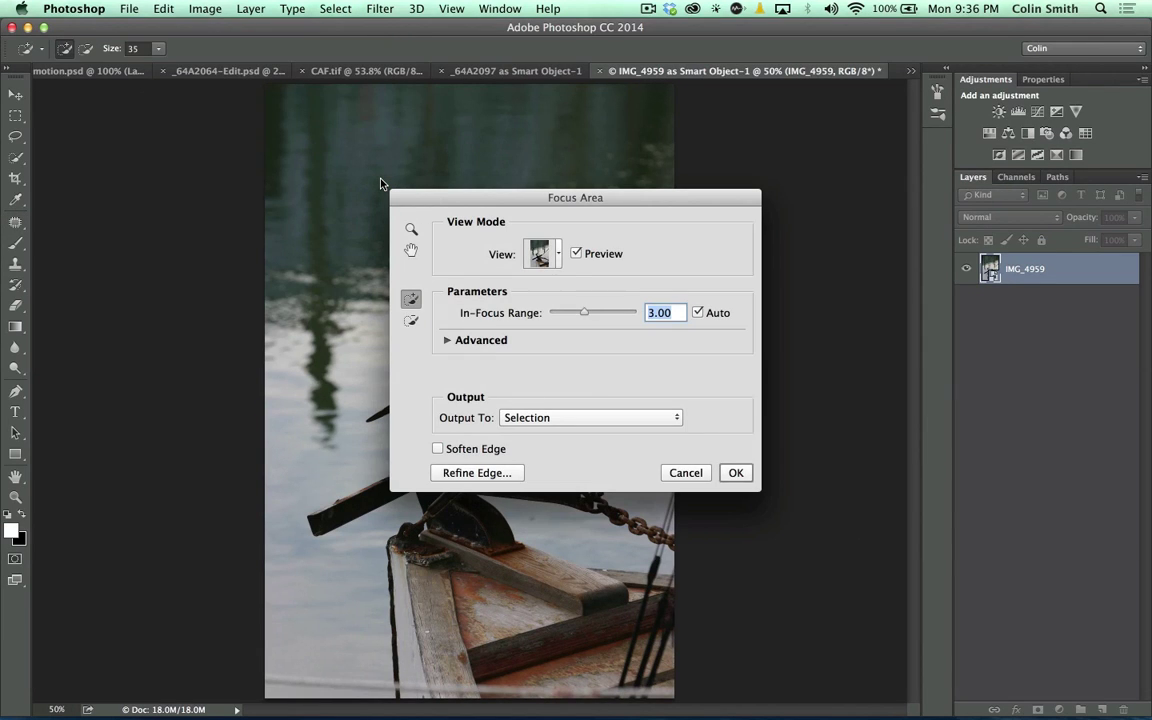
drag(473, 197, 770, 97)
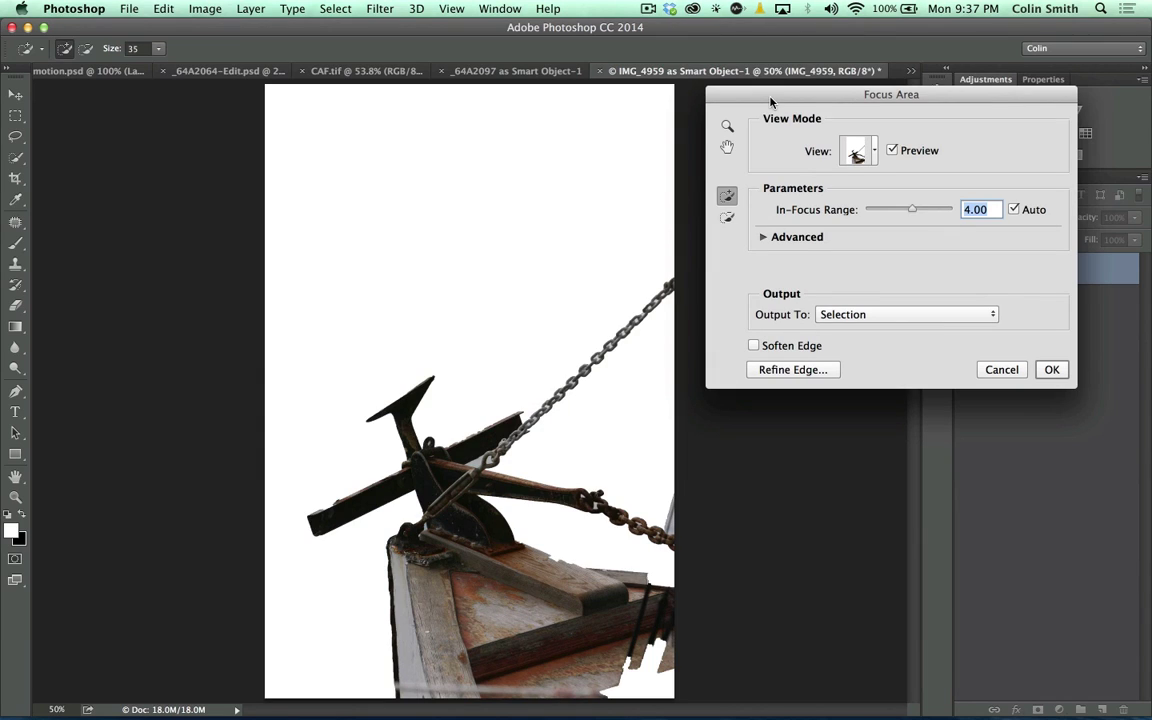
click(892, 151)
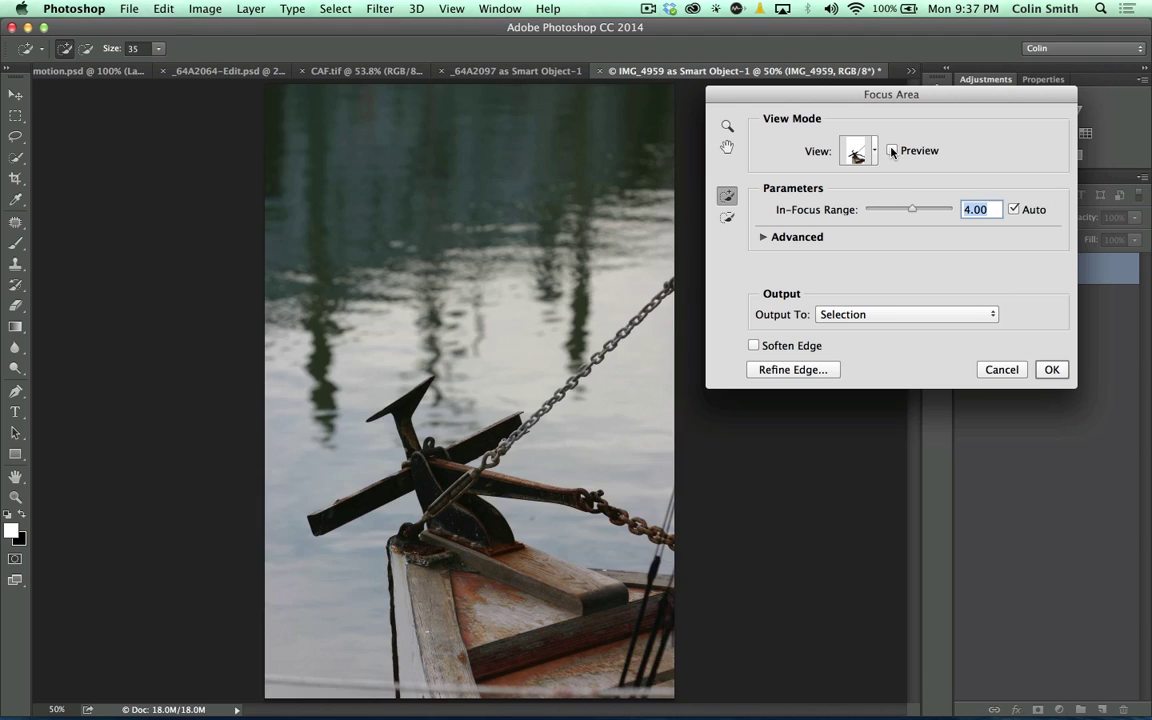
click(892, 151)
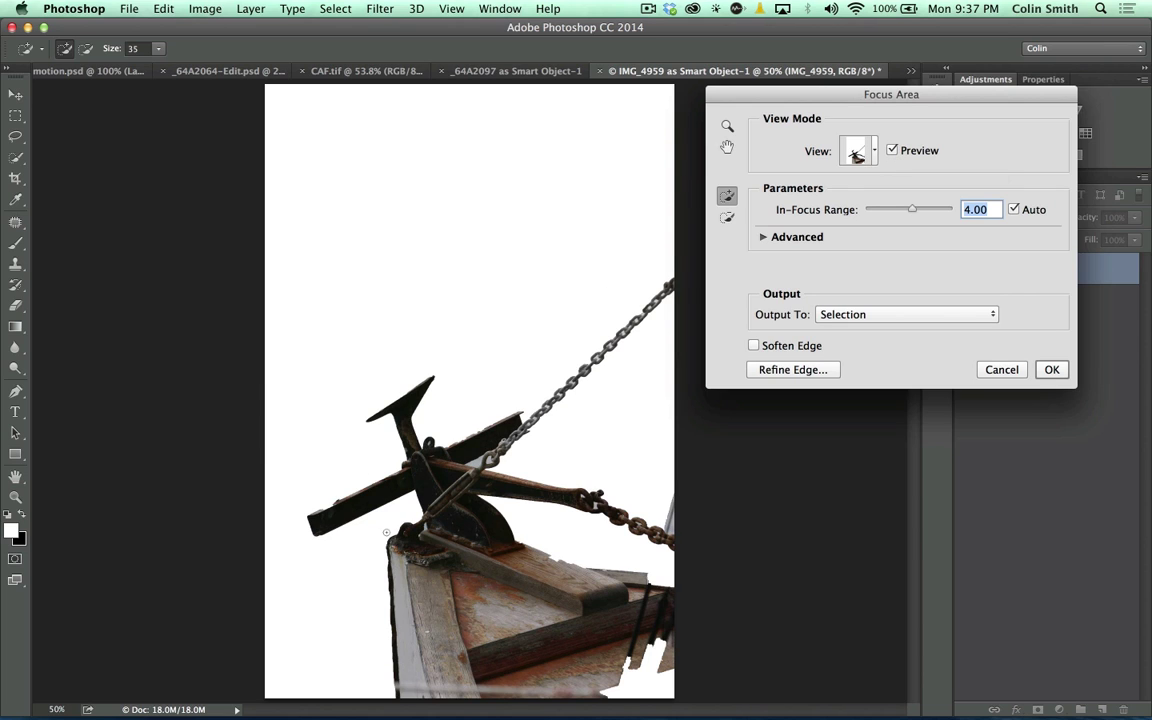
Switch the Focus Area view to Overlay and set the In-Focus Range to 6.34.
click(856, 151)
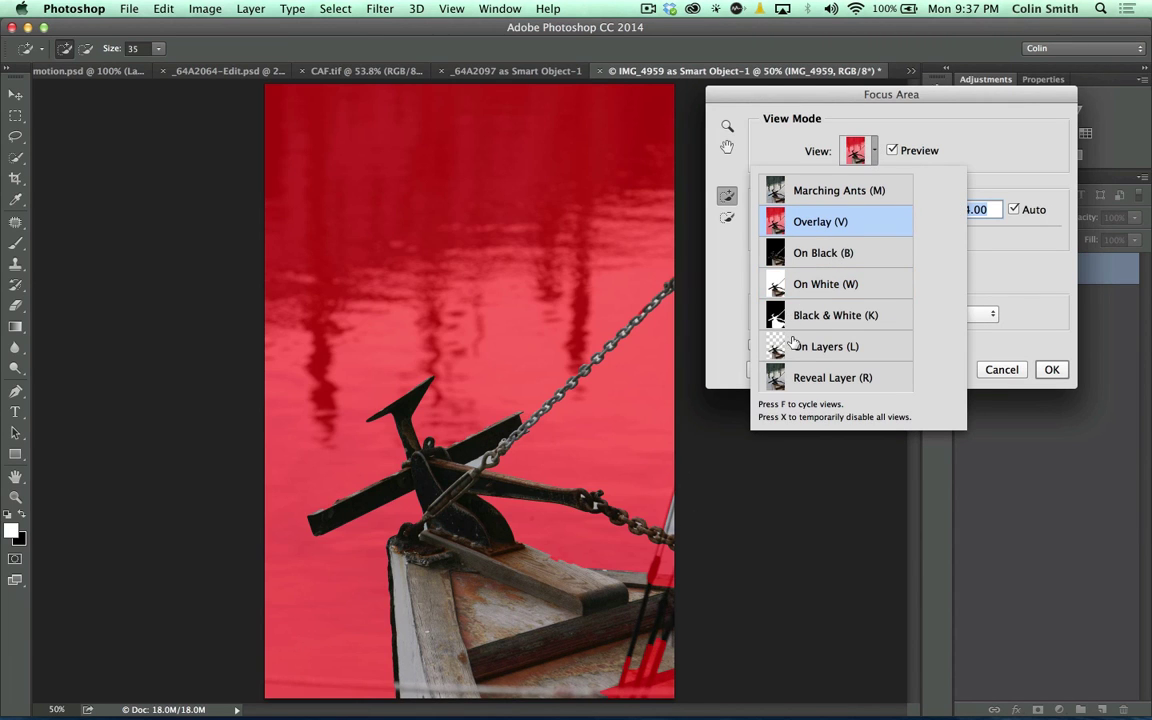
click(951, 133)
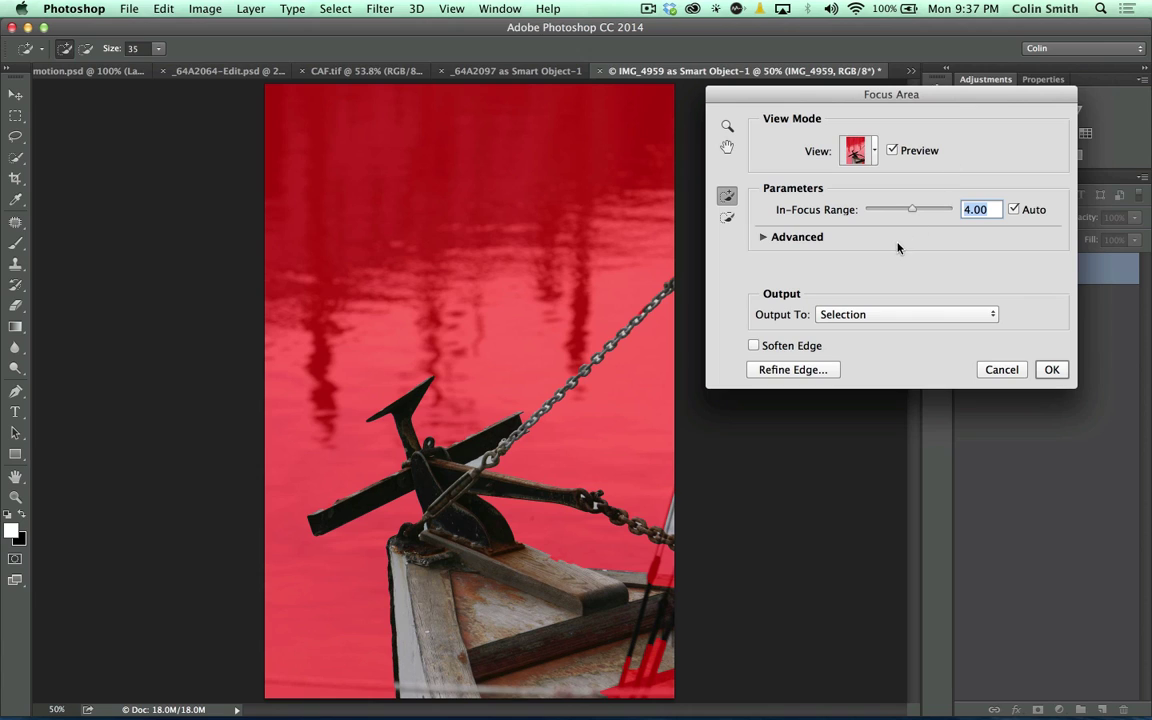
drag(910, 210, 917, 210)
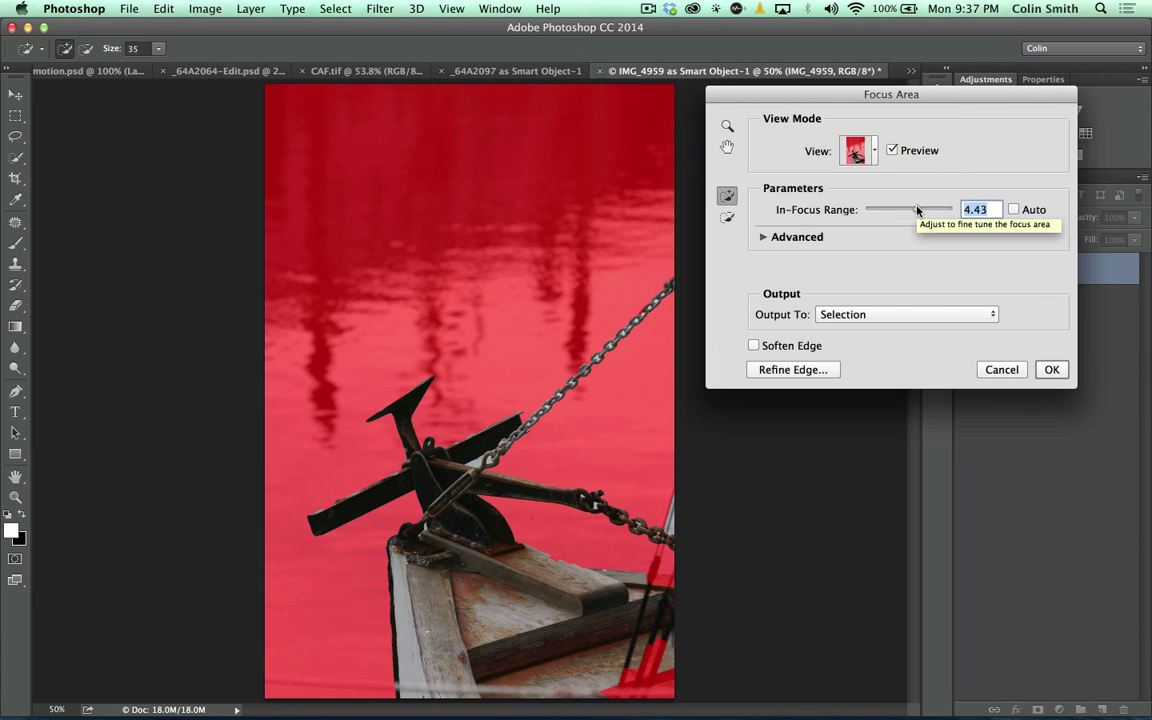
drag(917, 210, 924, 210)
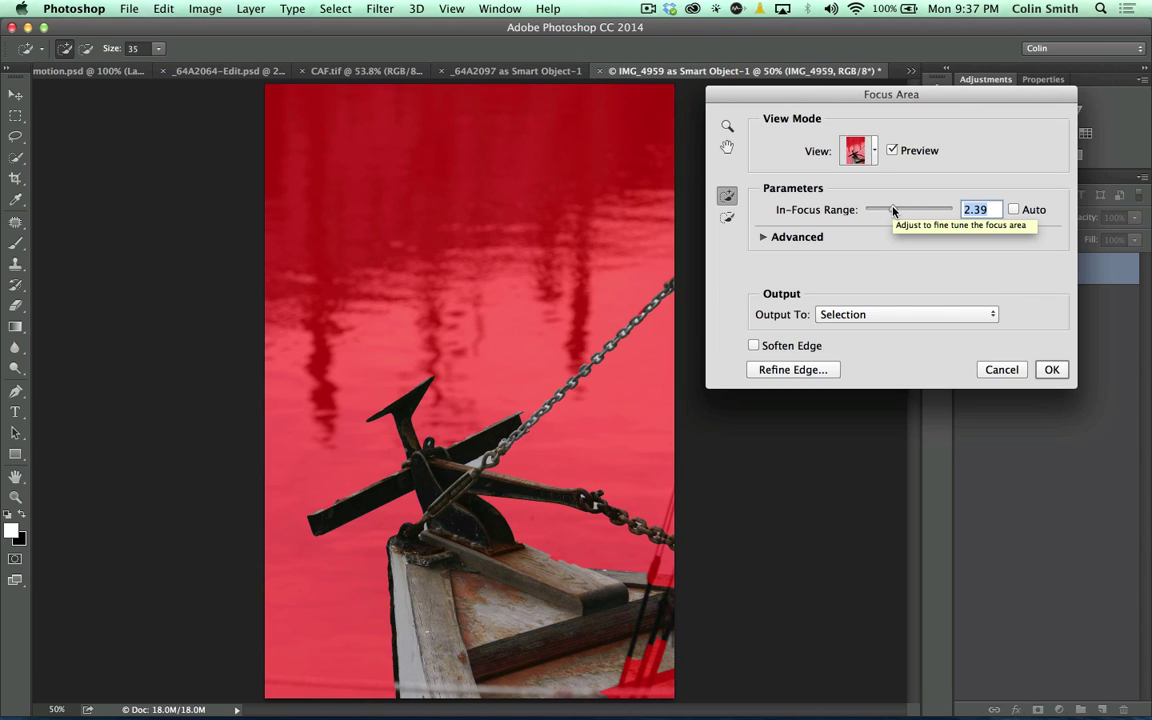
drag(894, 210, 940, 210)
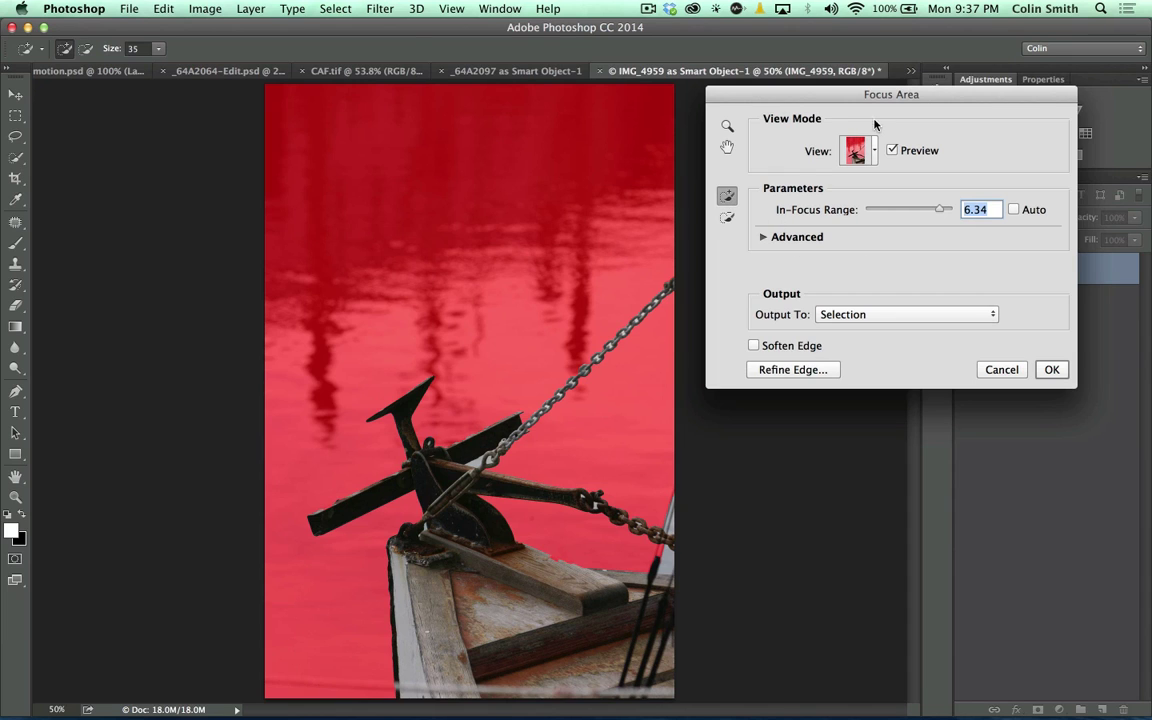
Add and subtract stray water around the anchor and chain, then expand Advanced to show Image Noise Level.
click(892, 150)
click(892, 150)
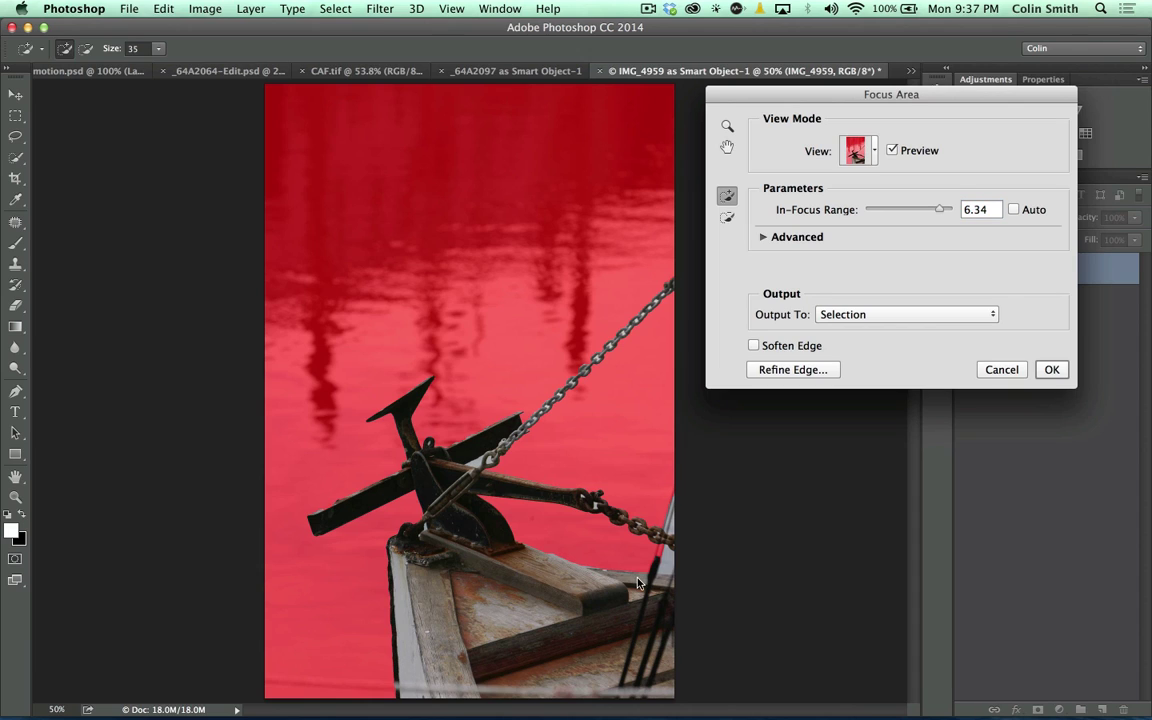
click(652, 329)
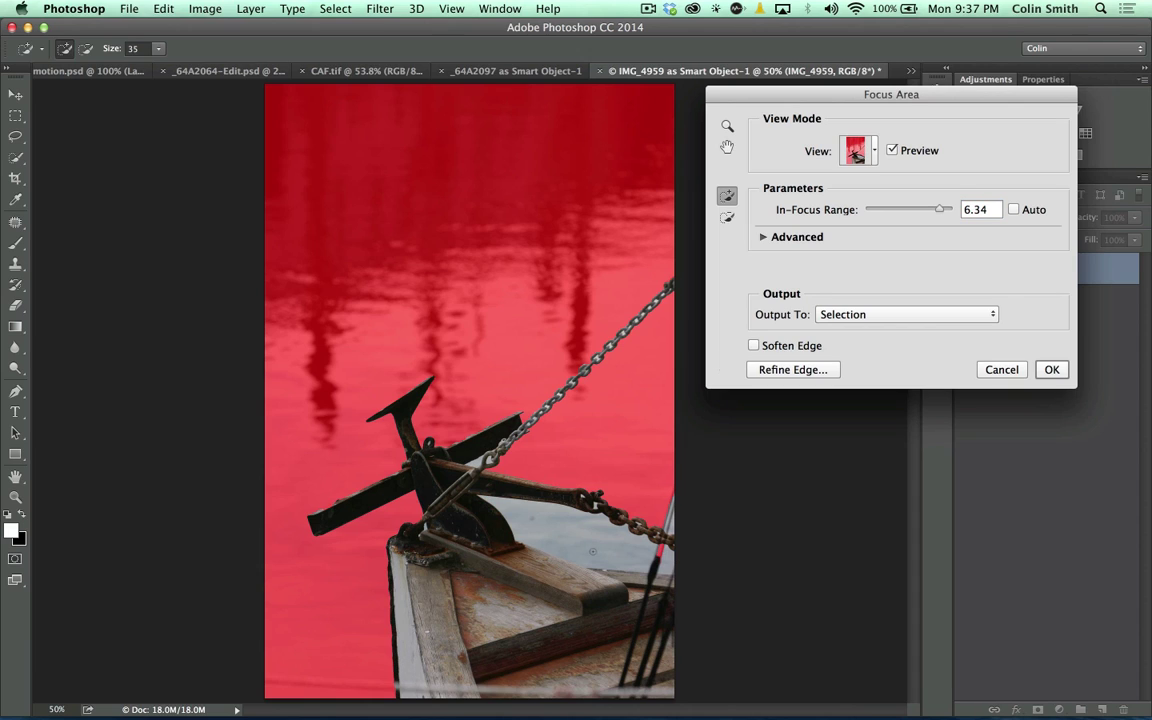
key(alt)
drag(514, 513, 565, 500)
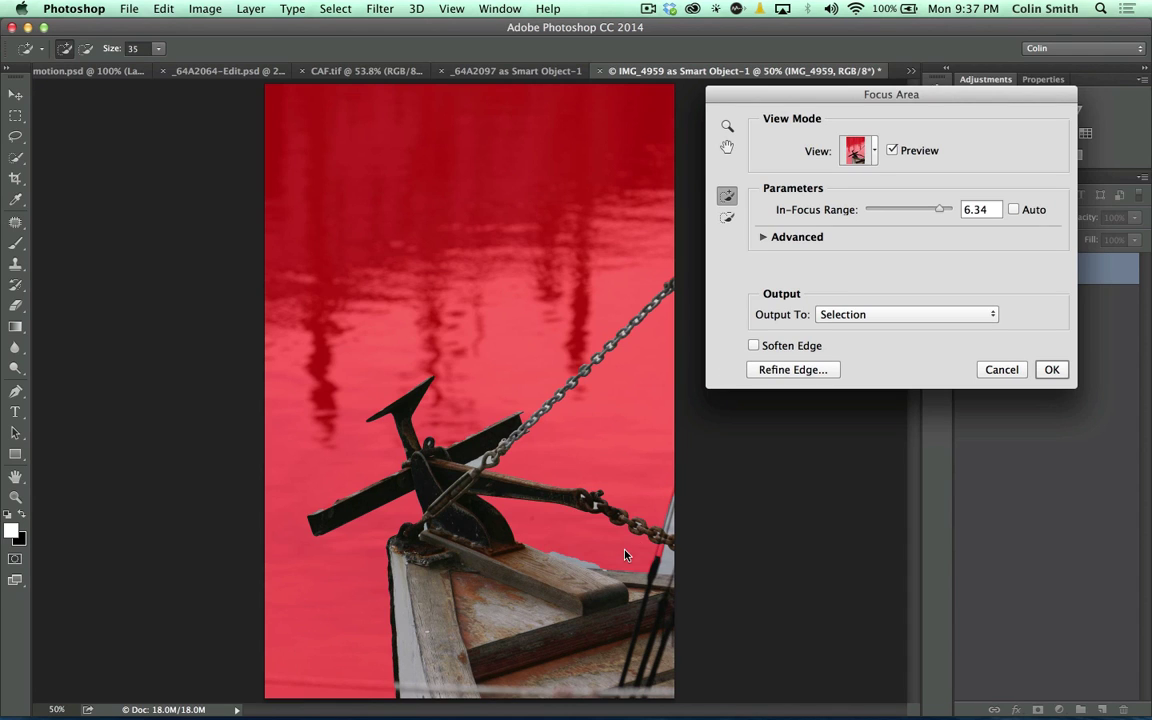
key(alt)
key(alt)
key(alt)
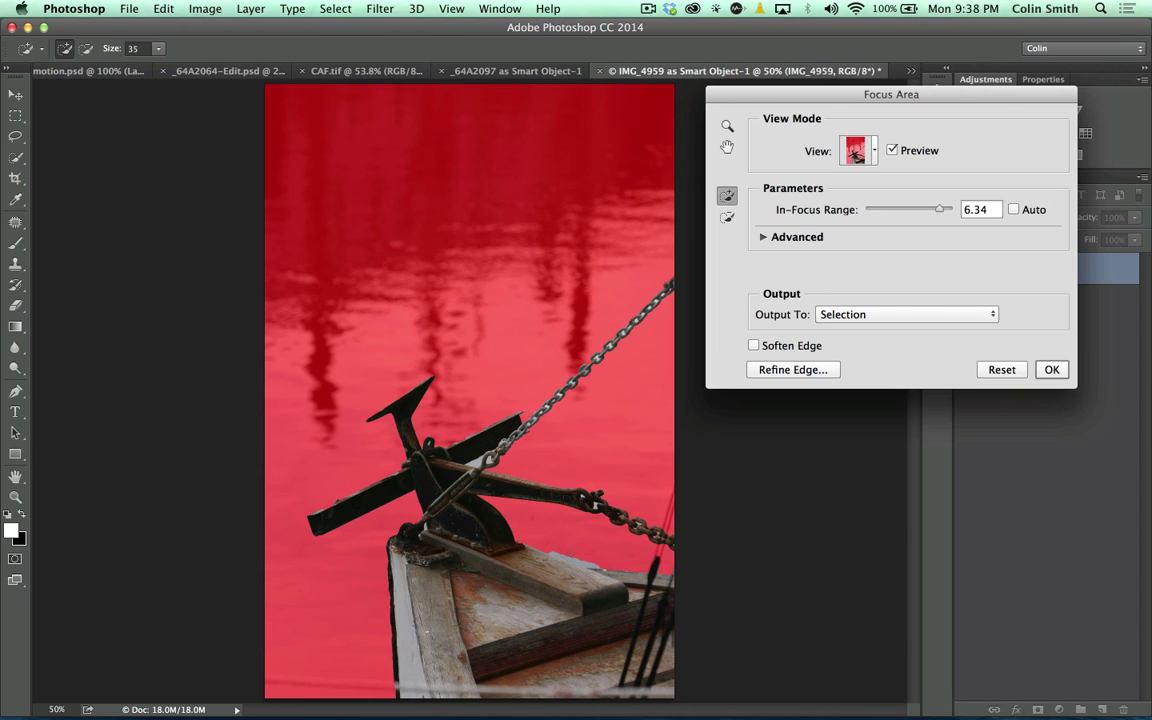
key(alt)
key(alt)
key(alt)
key(alt)
key(alt)
click(763, 237)
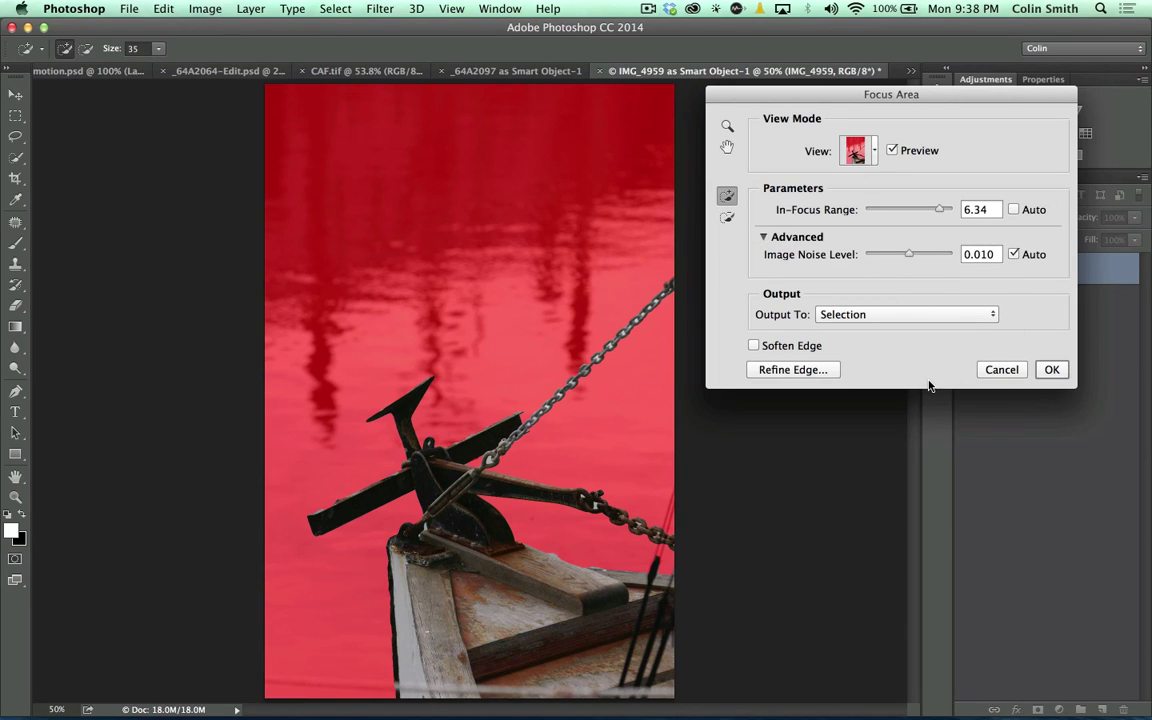
Open Refine Edge, set an edge radius, and brush along the chain edge.
click(804, 371)
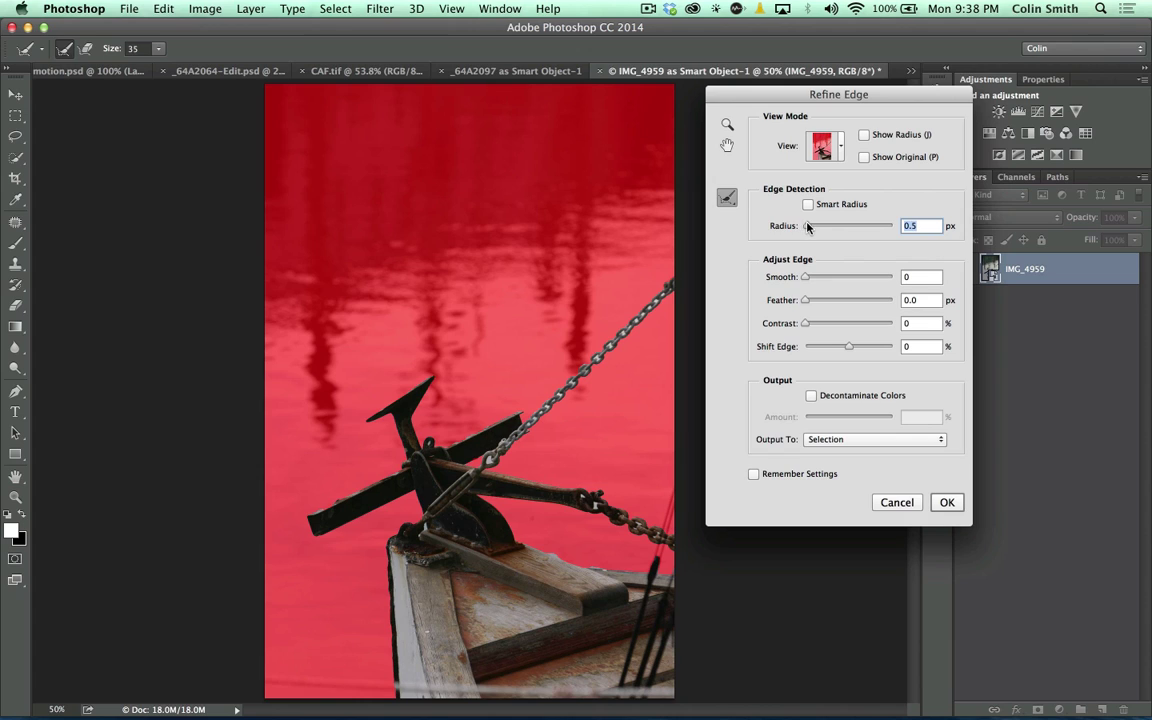
drag(803, 226, 826, 227)
drag(531, 335, 578, 276)
drag(671, 291, 673, 293)
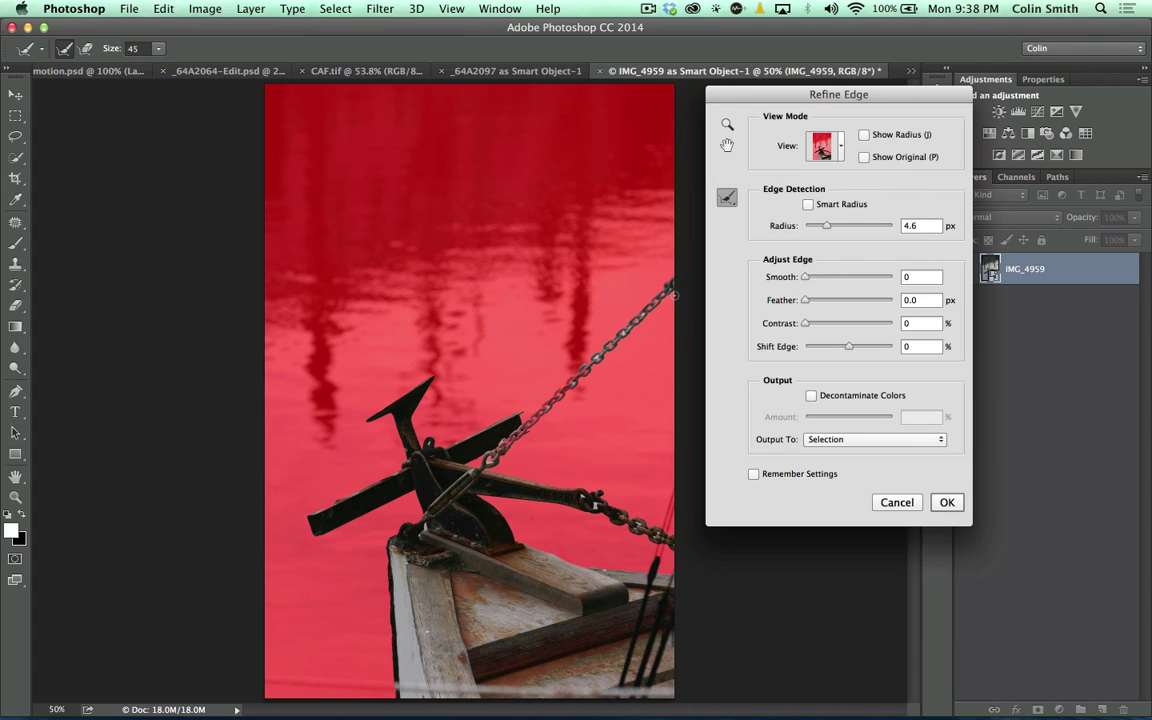
Preview the cutout On White after comparing it On Black.
click(822, 146)
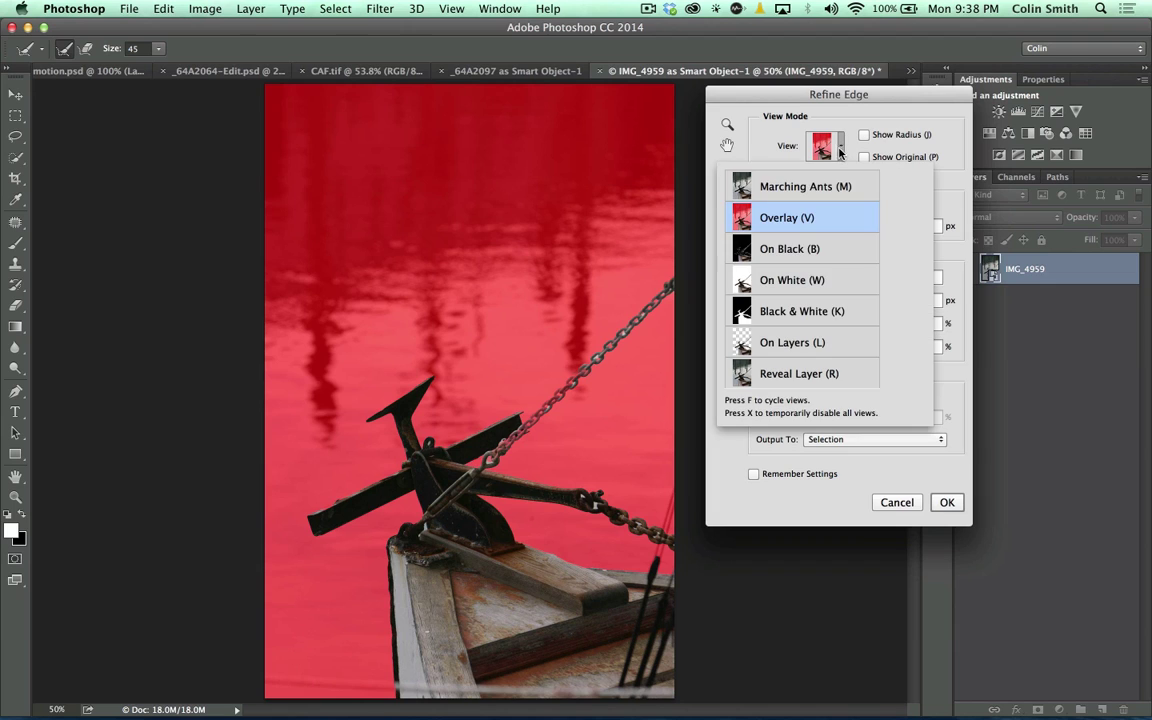
key(w)
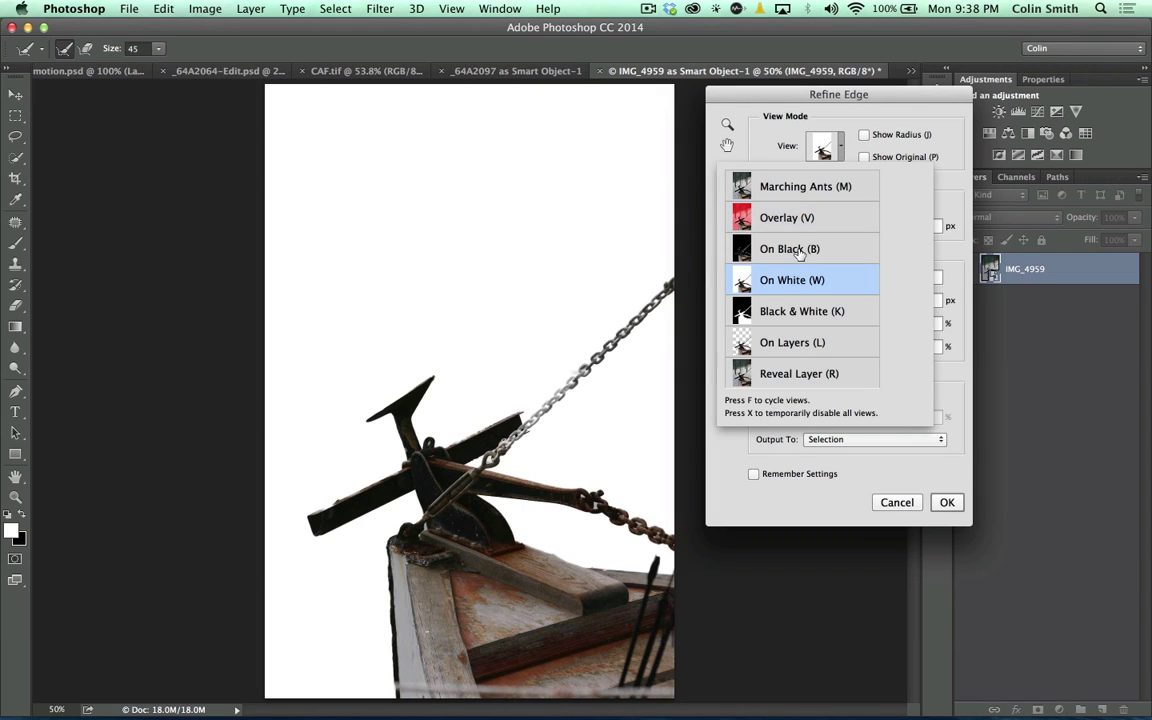
key(b)
key(w)
click(661, 164)
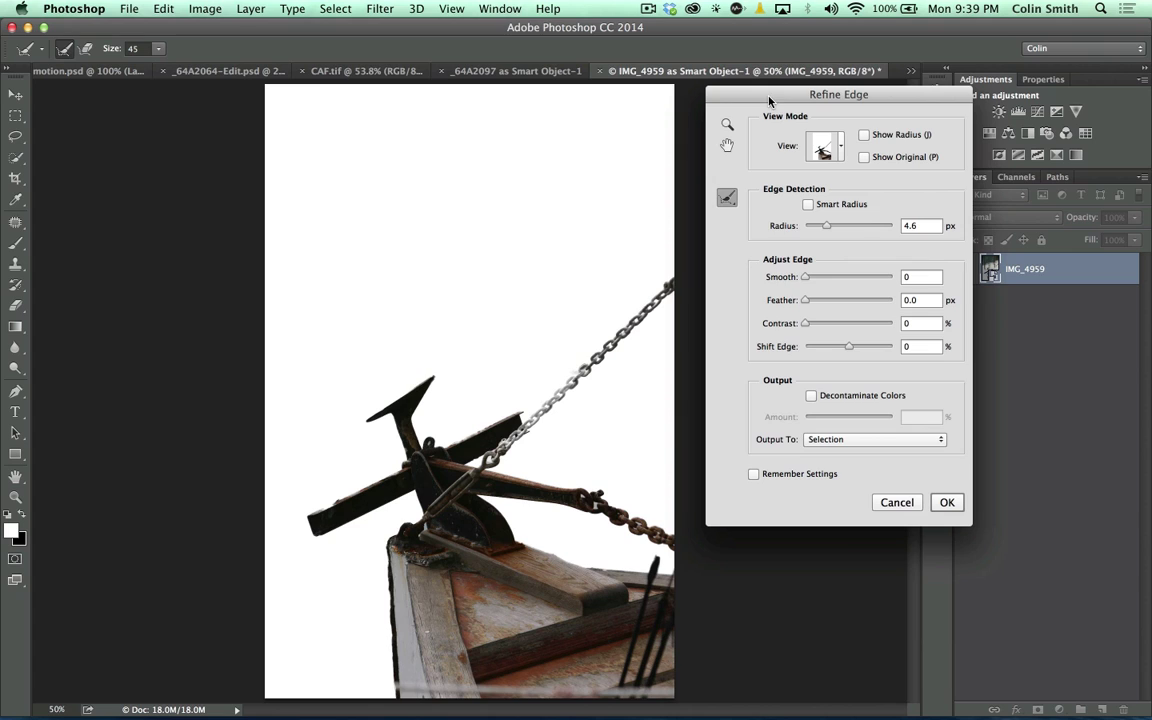
Raise the edge radius to 4.9 px and output to a New Document with Layer Mask.
click(865, 136)
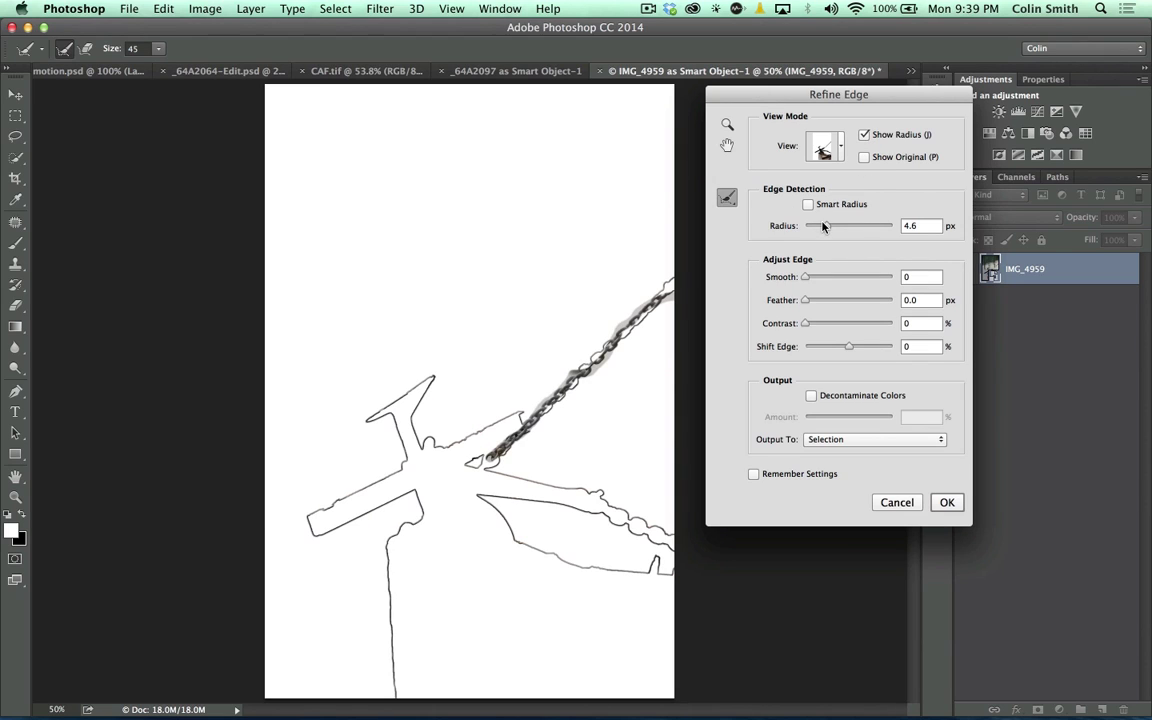
drag(824, 228, 826, 227)
click(864, 134)
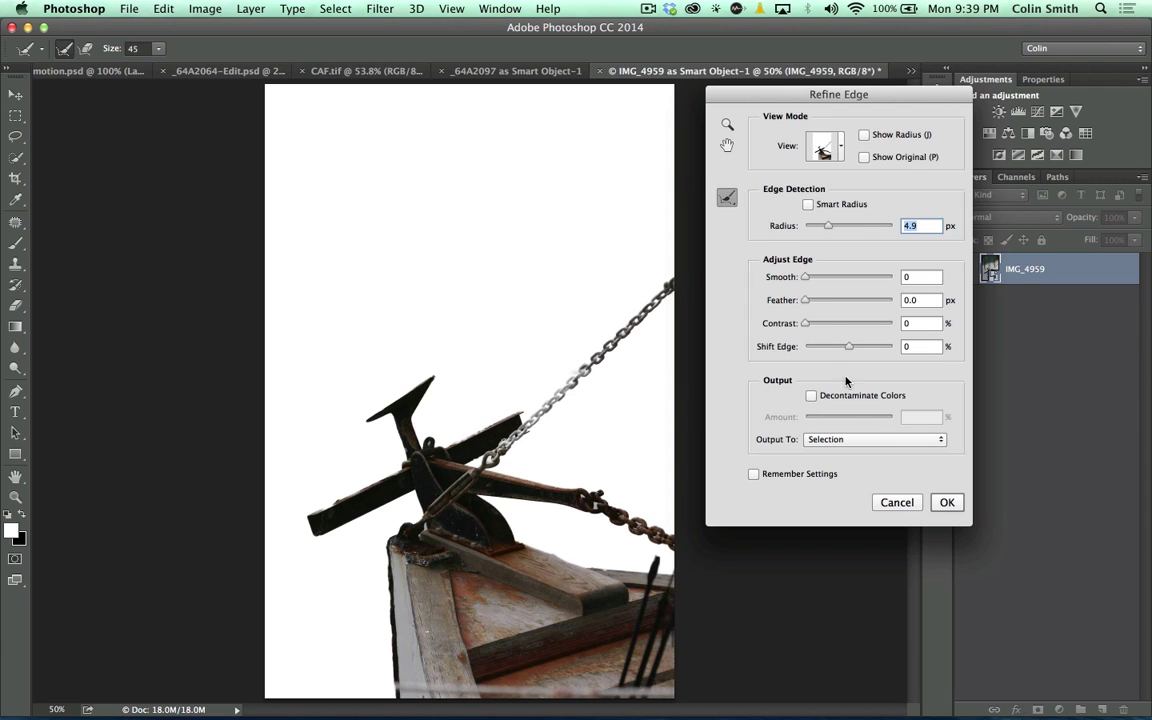
click(862, 440)
click(870, 499)
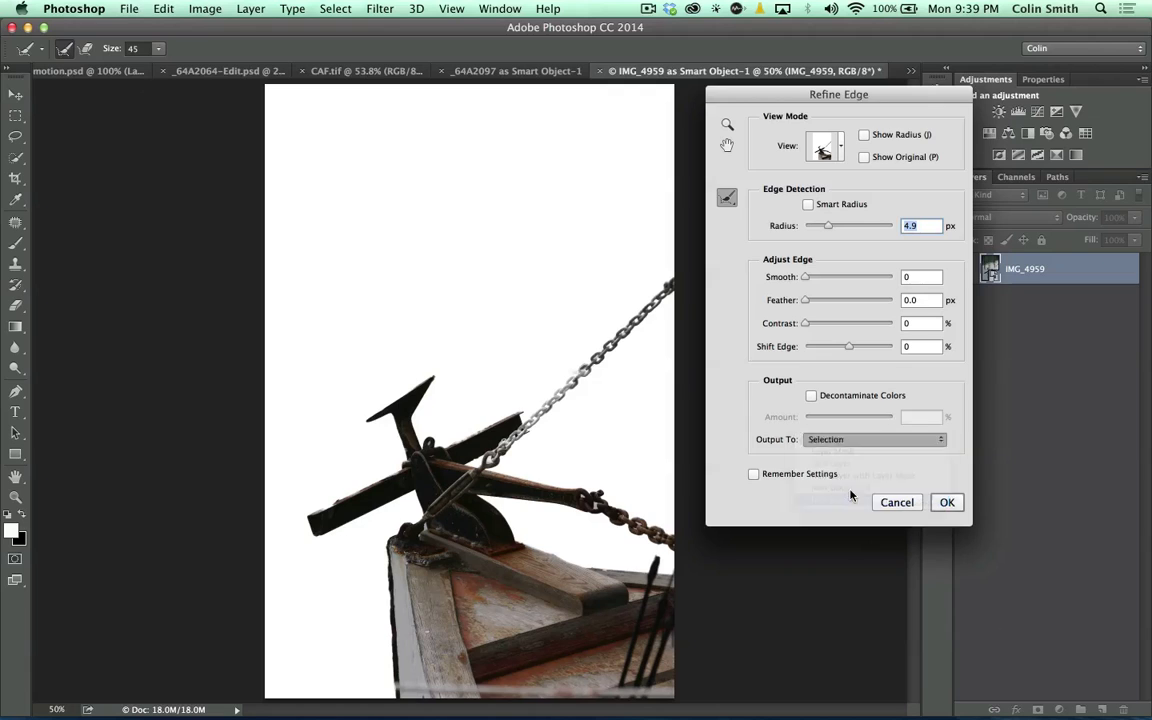
Apply the refinement to create the masked cutout, then close Untitled-1 without saving.
click(947, 505)
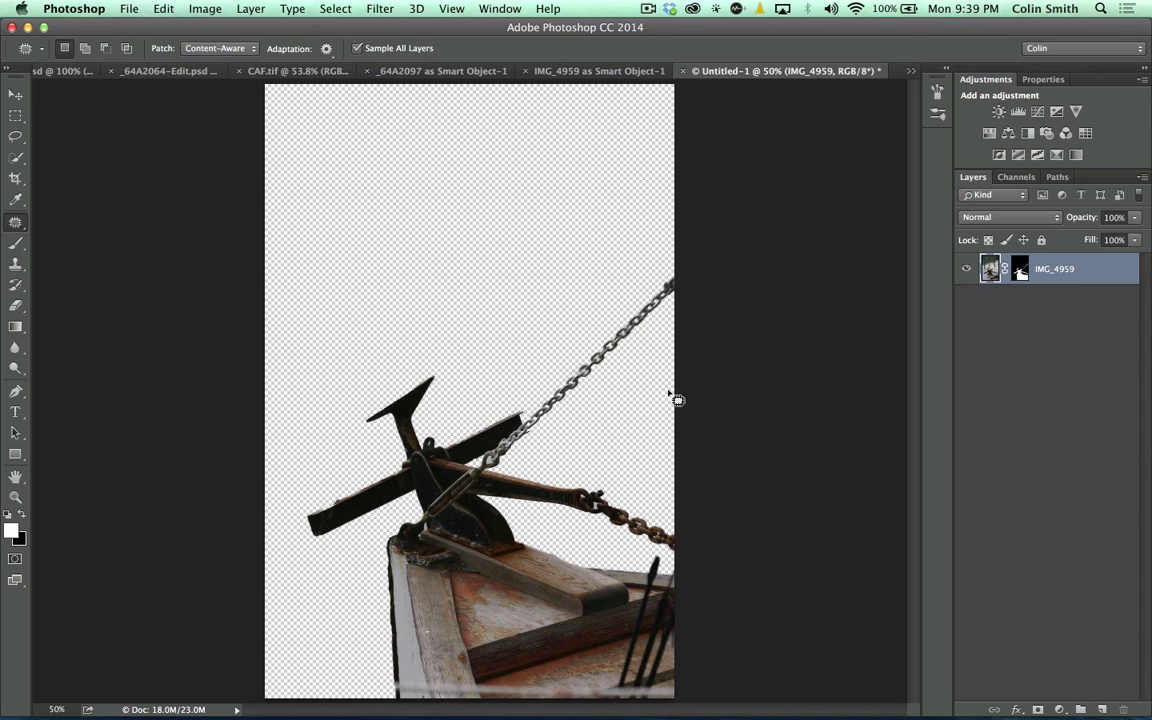
click(684, 71)
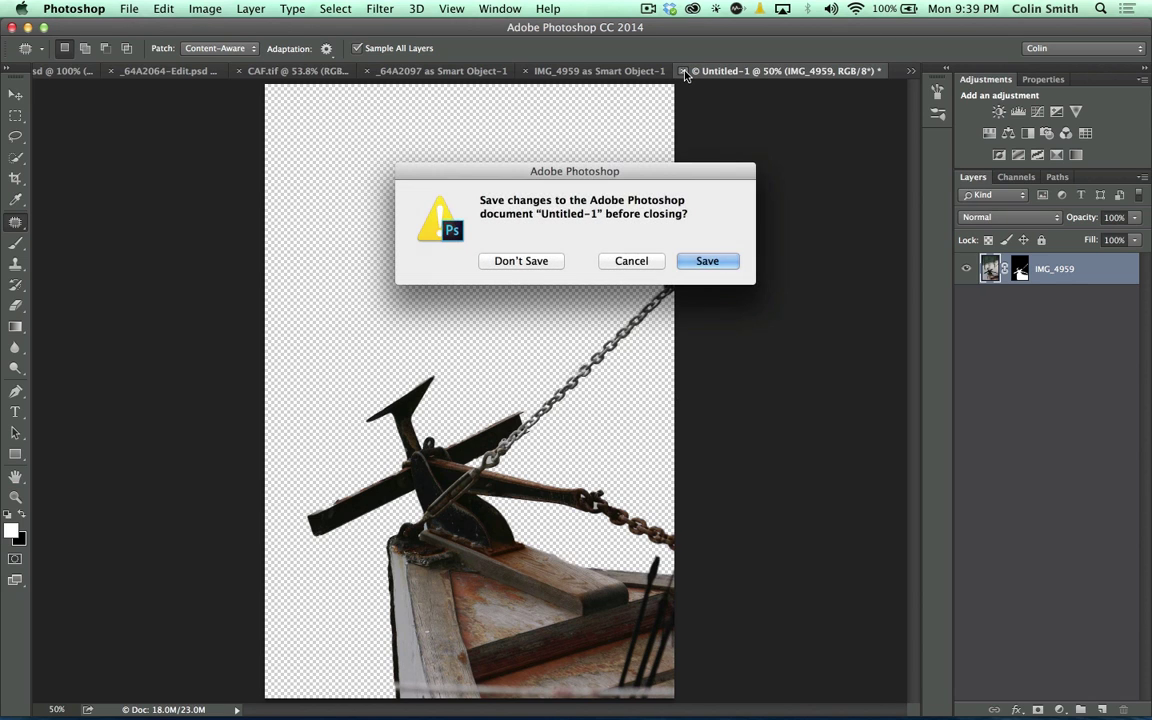
click(516, 262)
Close CAF.tif and motion.psd without saving.
click(495, 72)
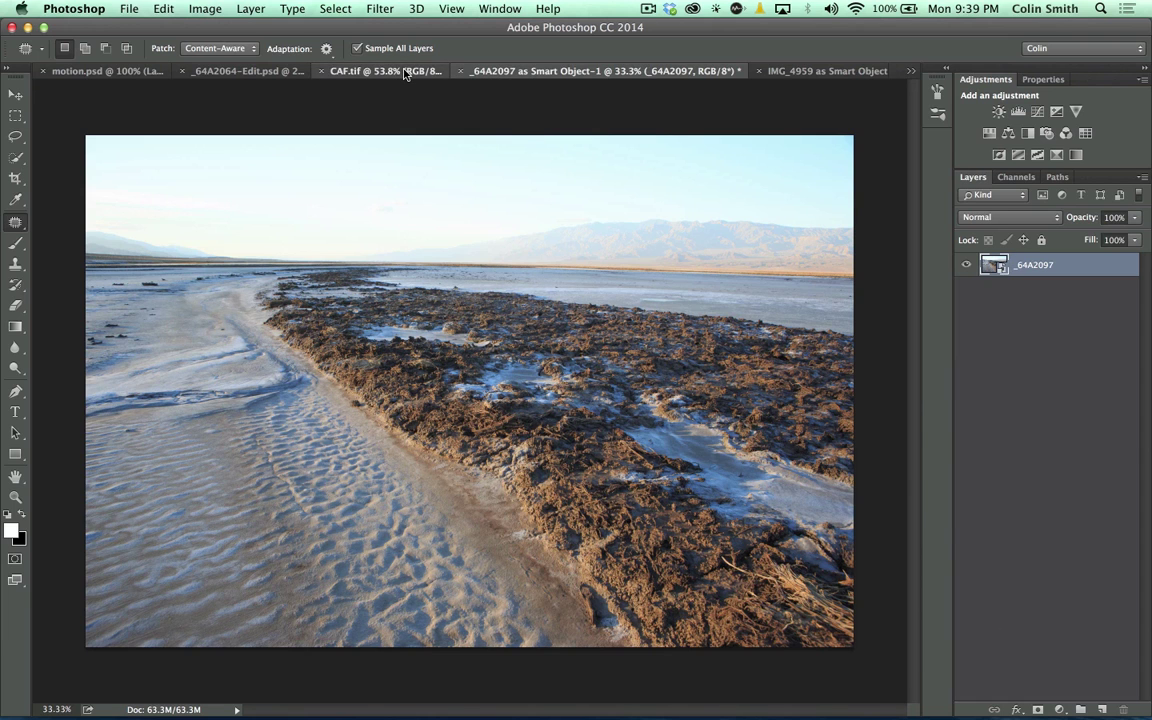
click(372, 71)
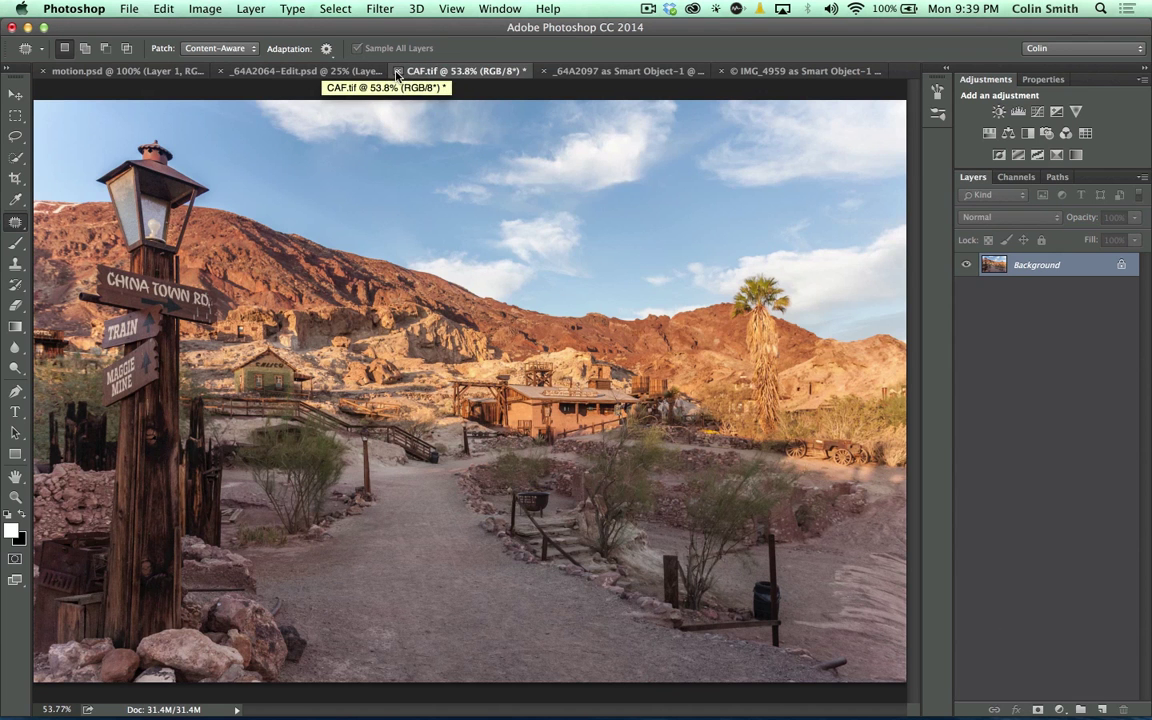
key(super+w)
click(514, 261)
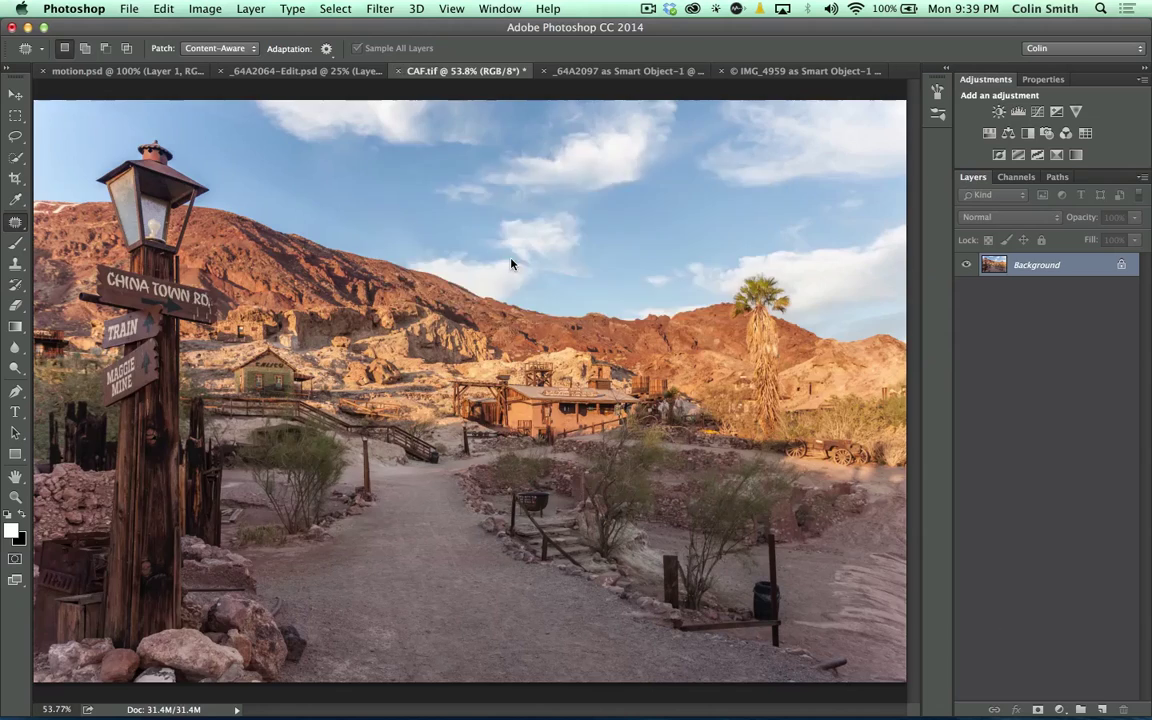
click(277, 72)
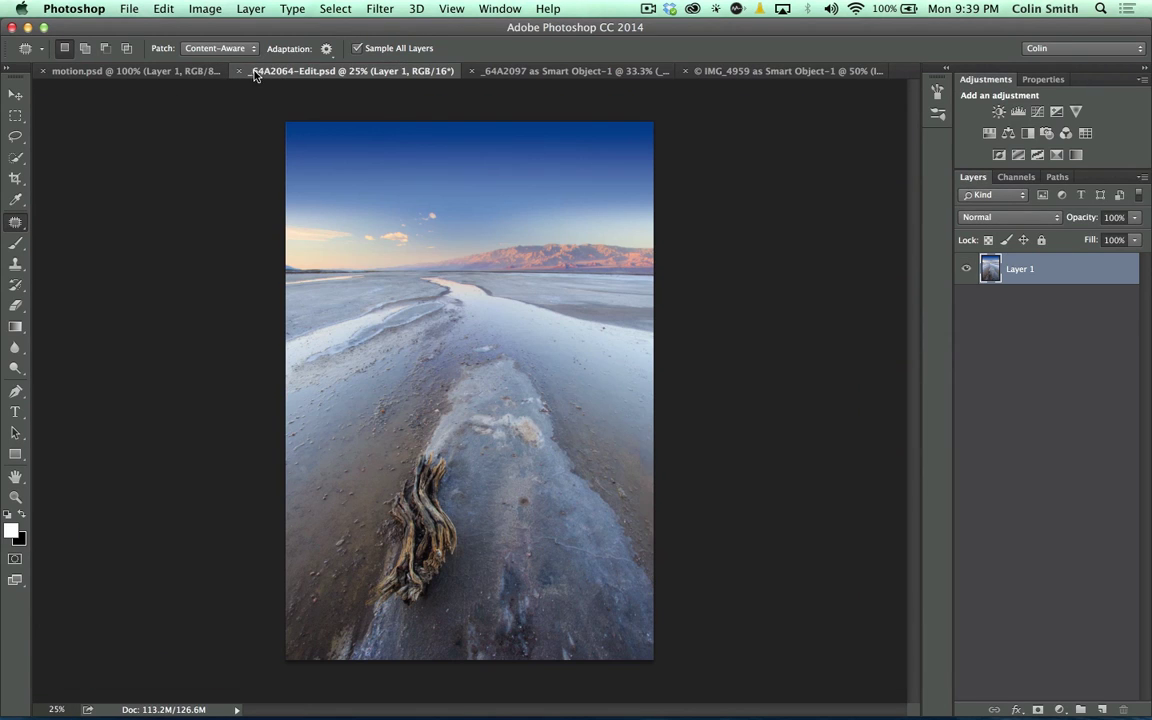
click(170, 72)
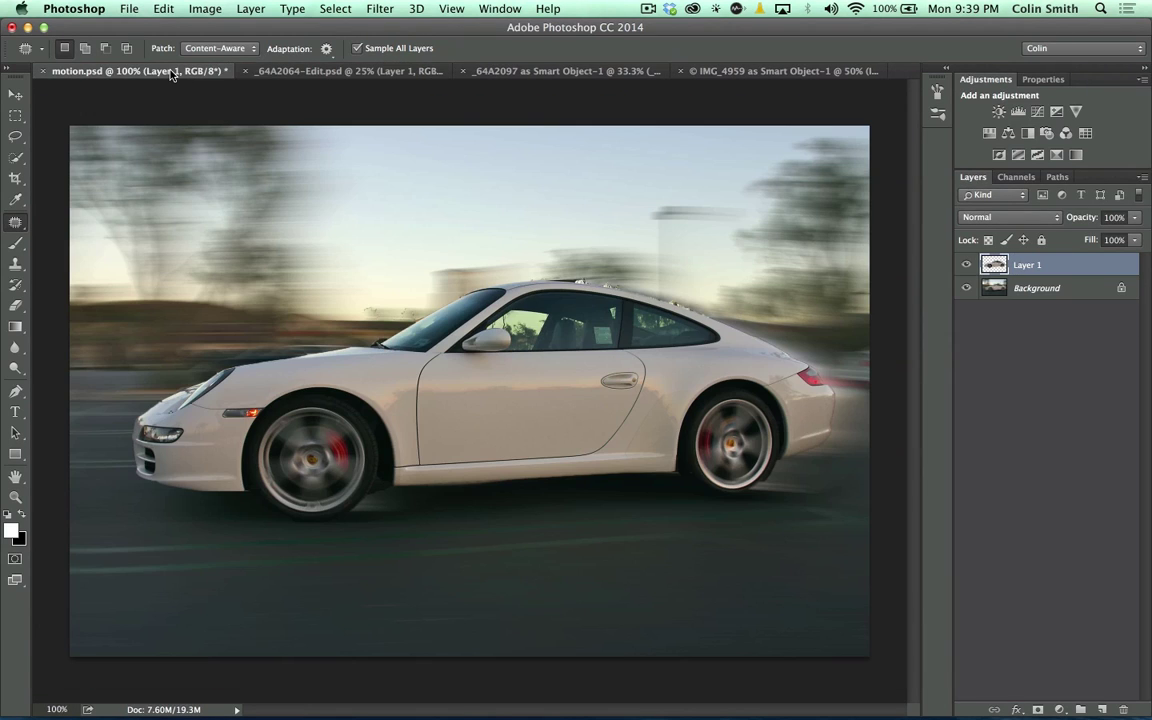
click(44, 71)
click(535, 263)
Close the IMG_4959 boat document without saving.
click(645, 72)
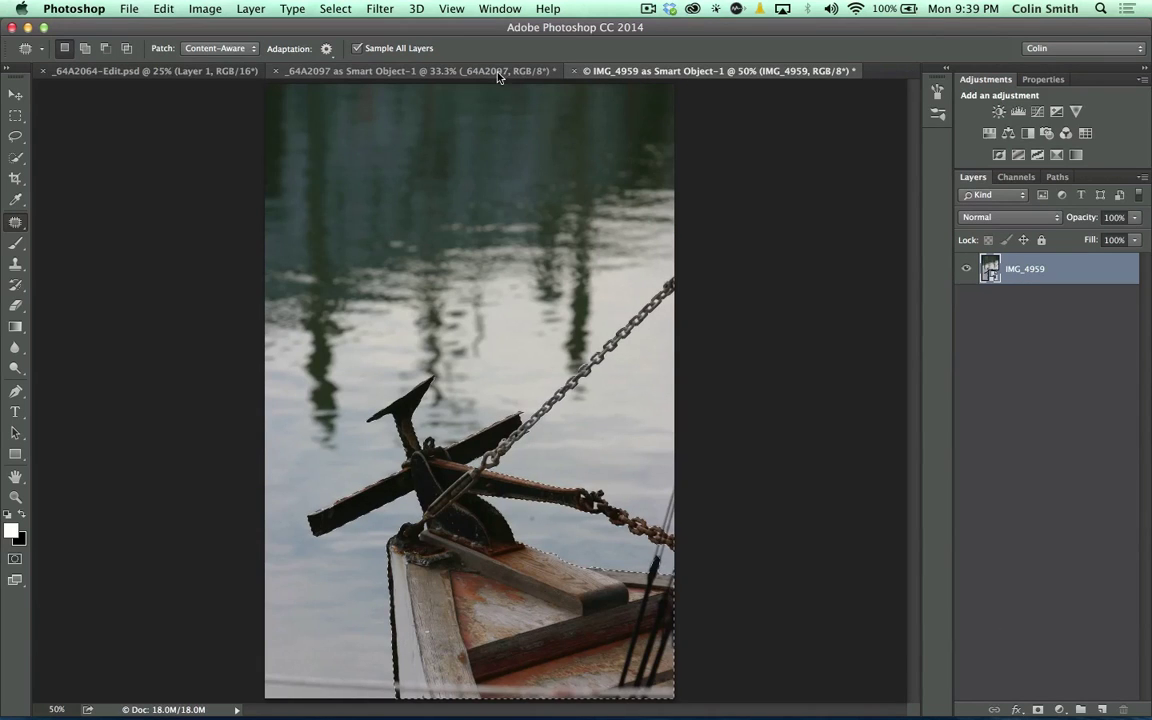
click(574, 71)
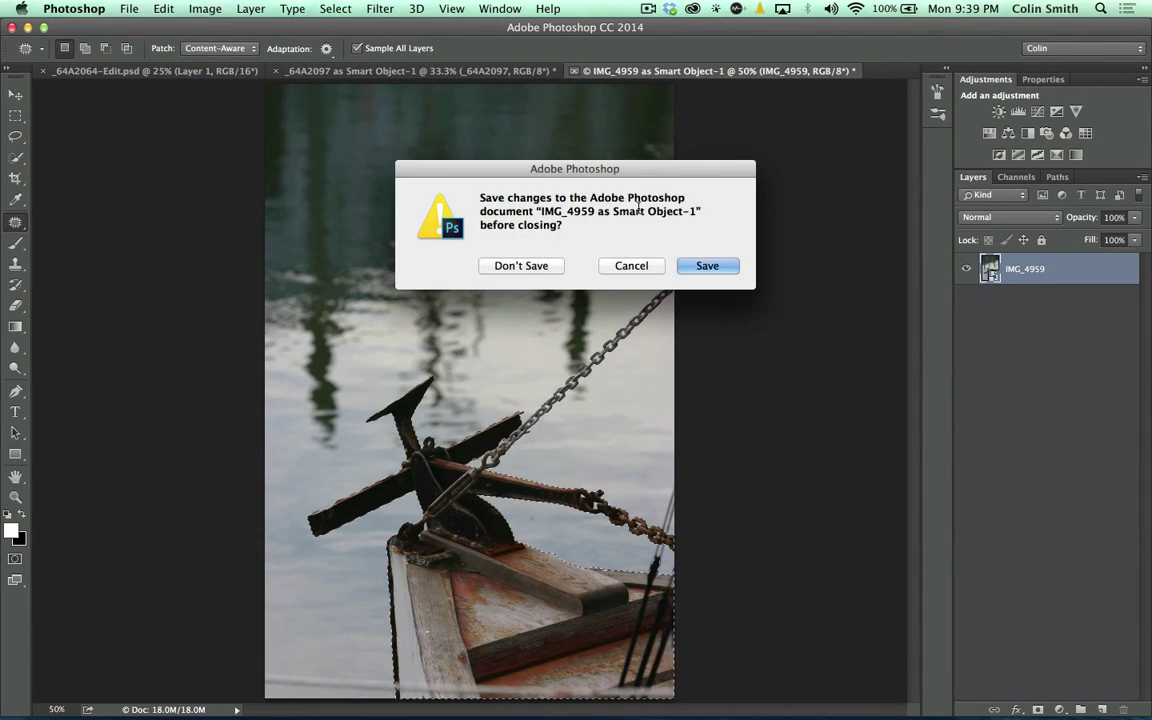
click(526, 264)
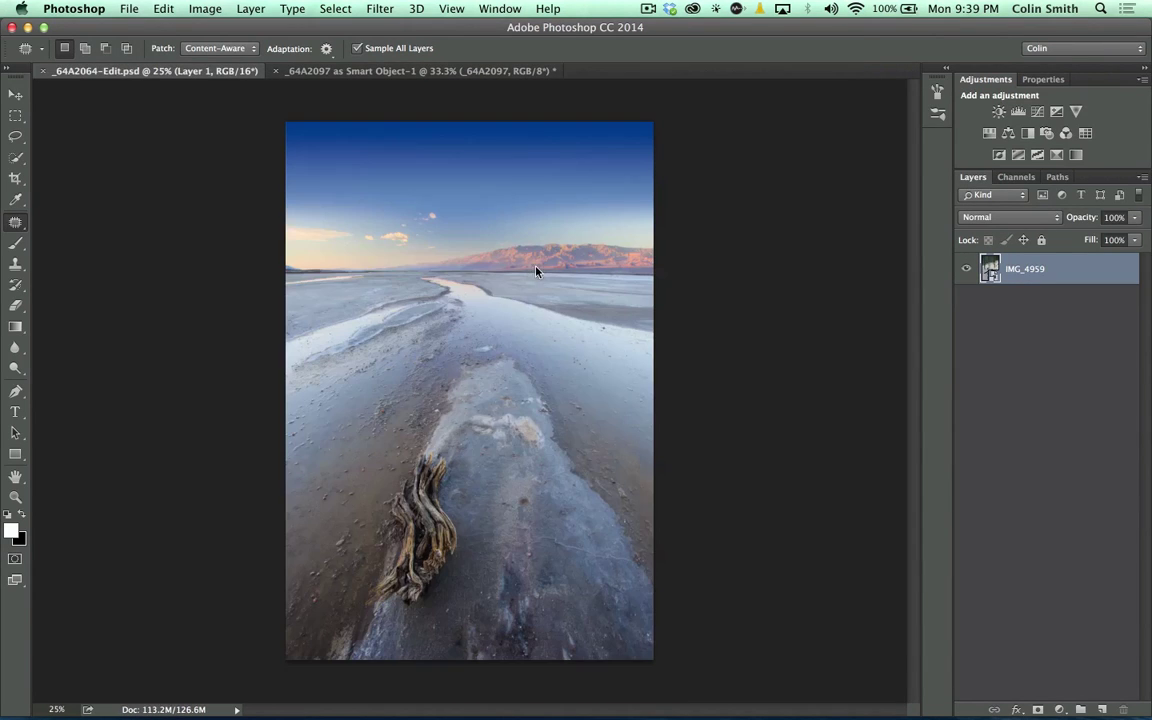
Switch to the _64A2097 as Smart Object-1 salt-flat document.
click(335, 74)
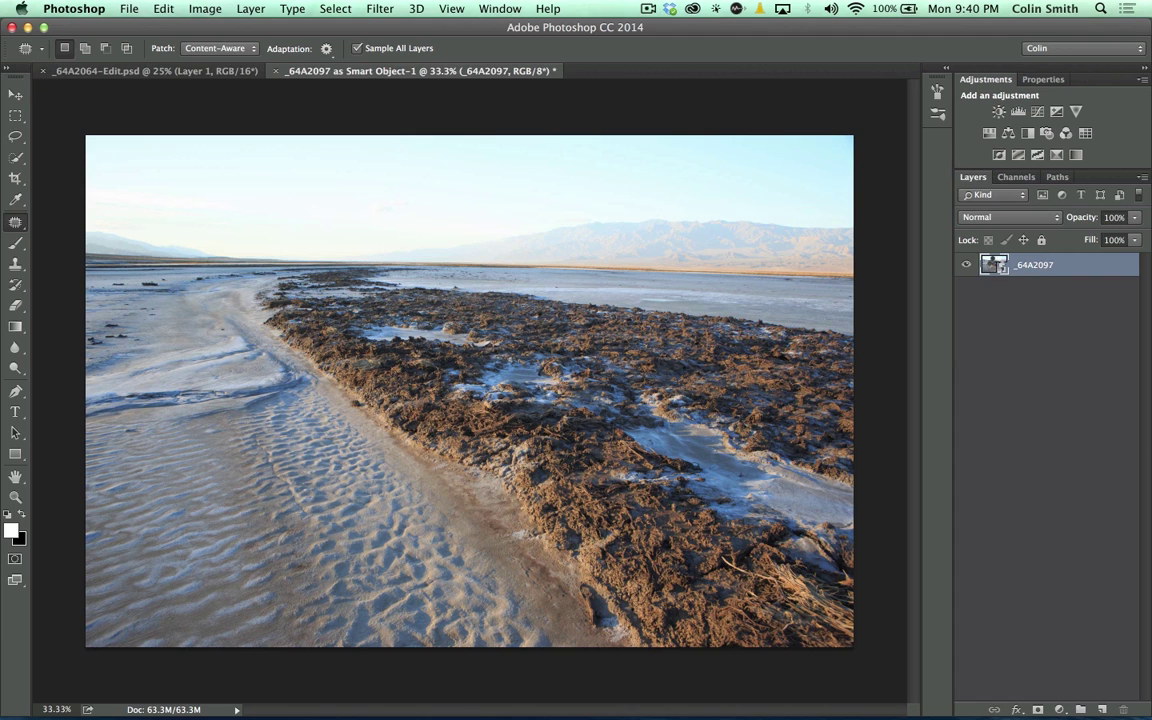
Re-edit the smart object in Camera Raw: Exposure -0.25, Highlights -42, Whites -60, Clarity +28, and apply.
double_click(995, 264)
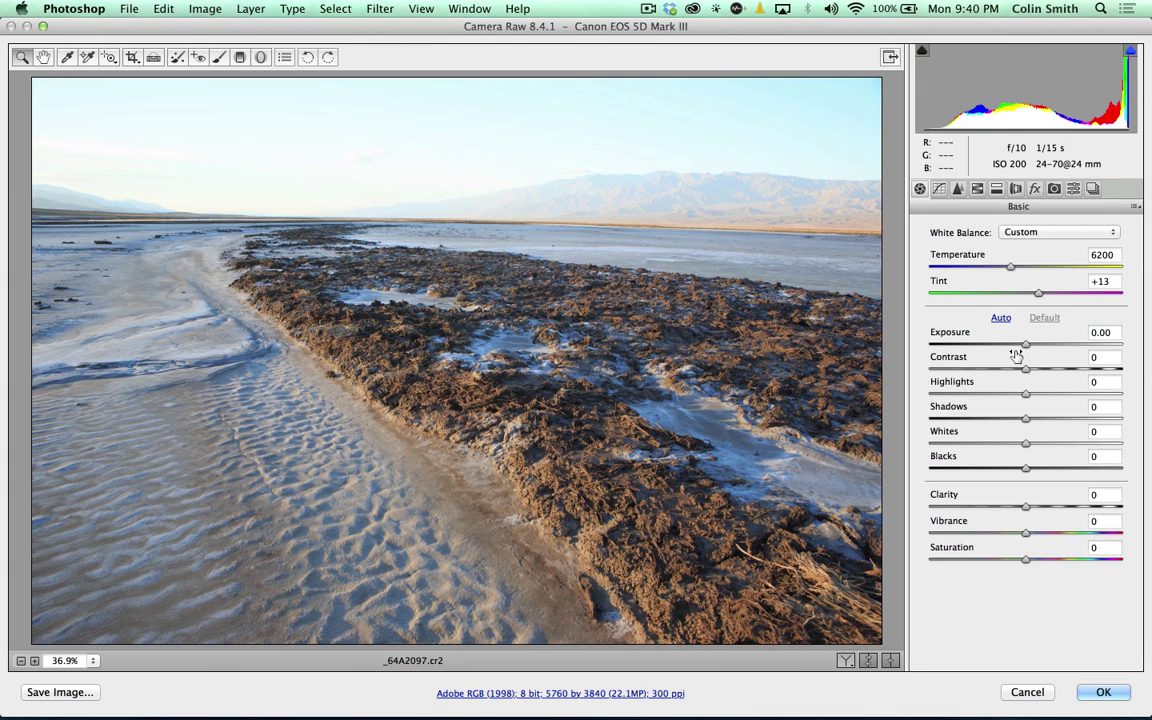
drag(1025, 396, 1047, 419)
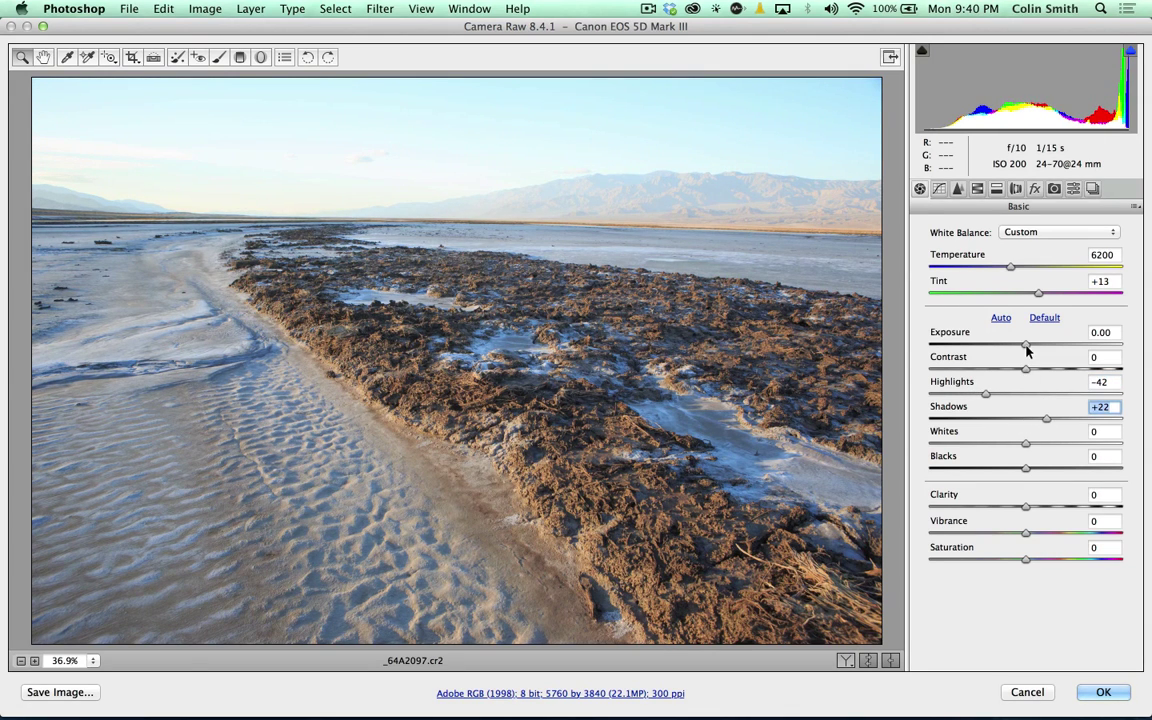
drag(1025, 345, 1012, 350)
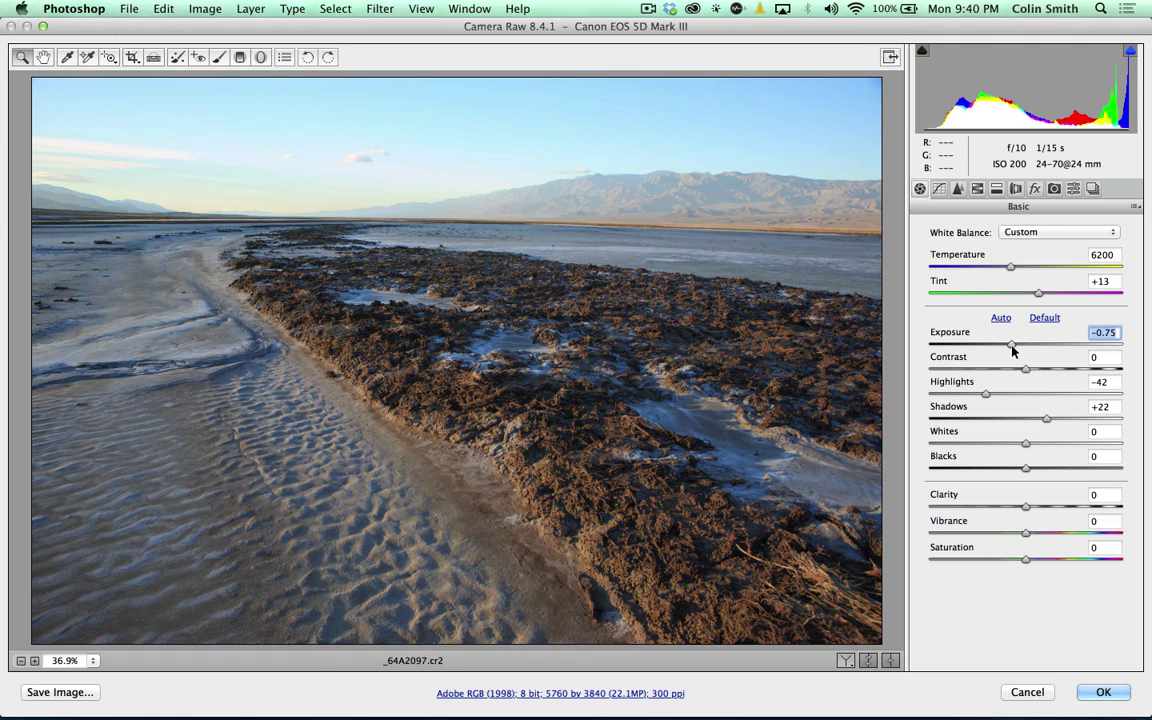
drag(1029, 508, 1046, 535)
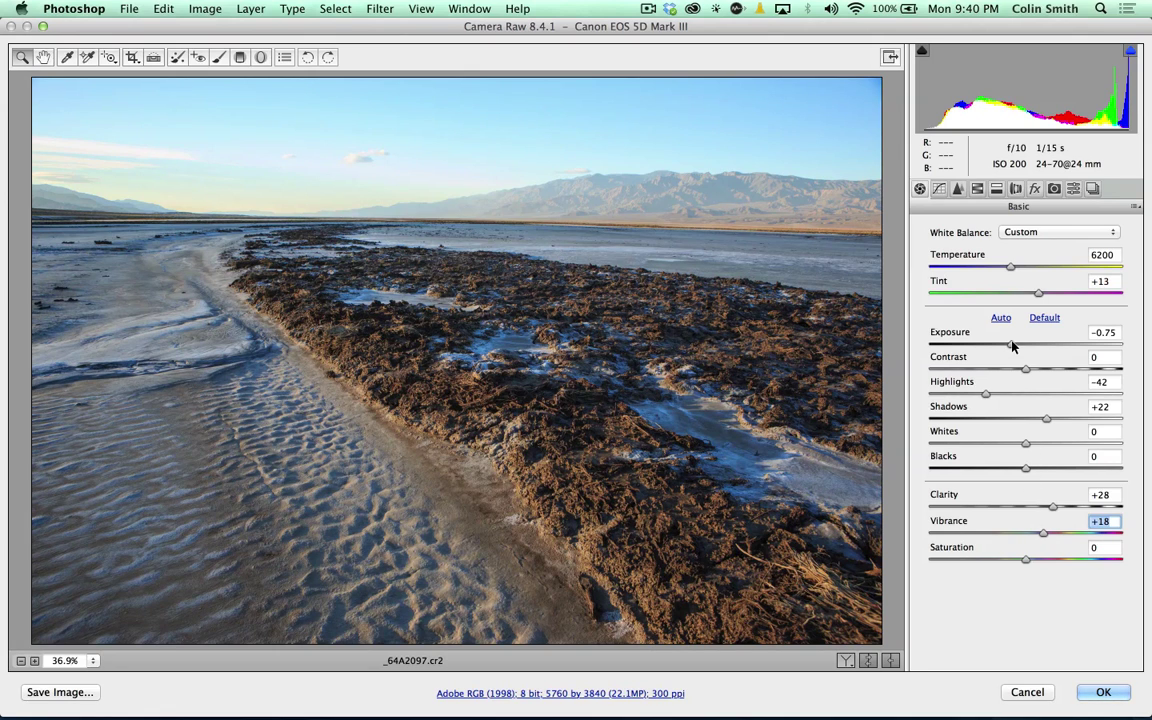
drag(1014, 346, 1017, 346)
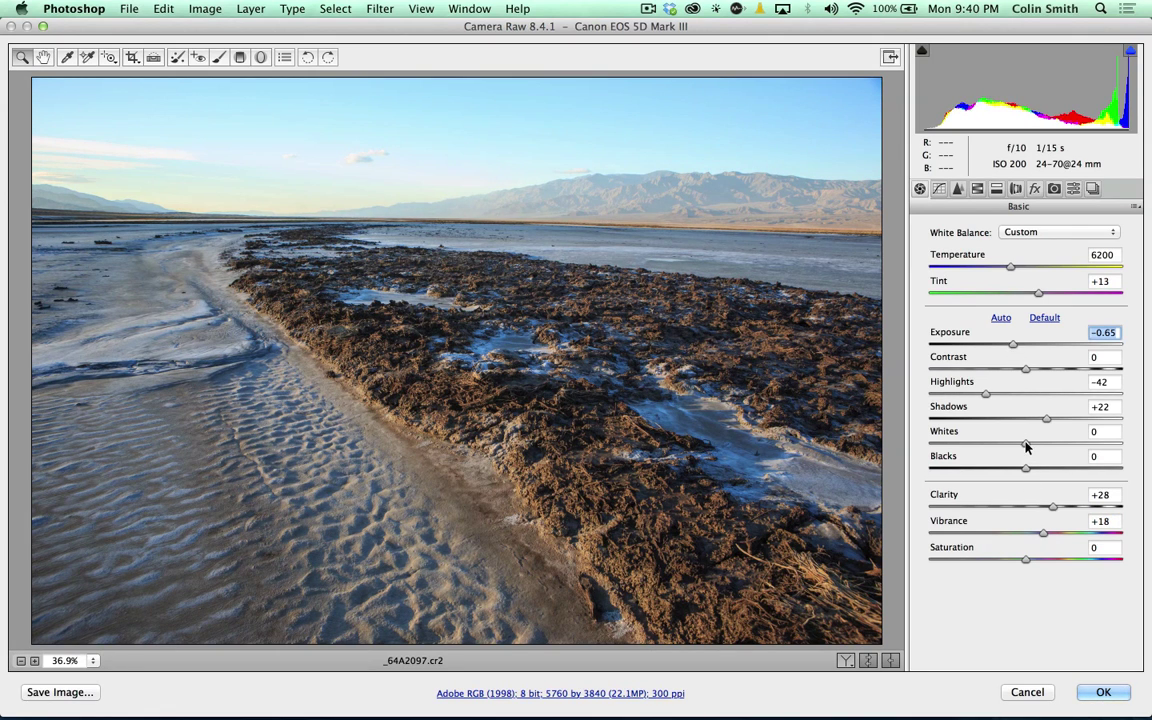
drag(1026, 445, 968, 446)
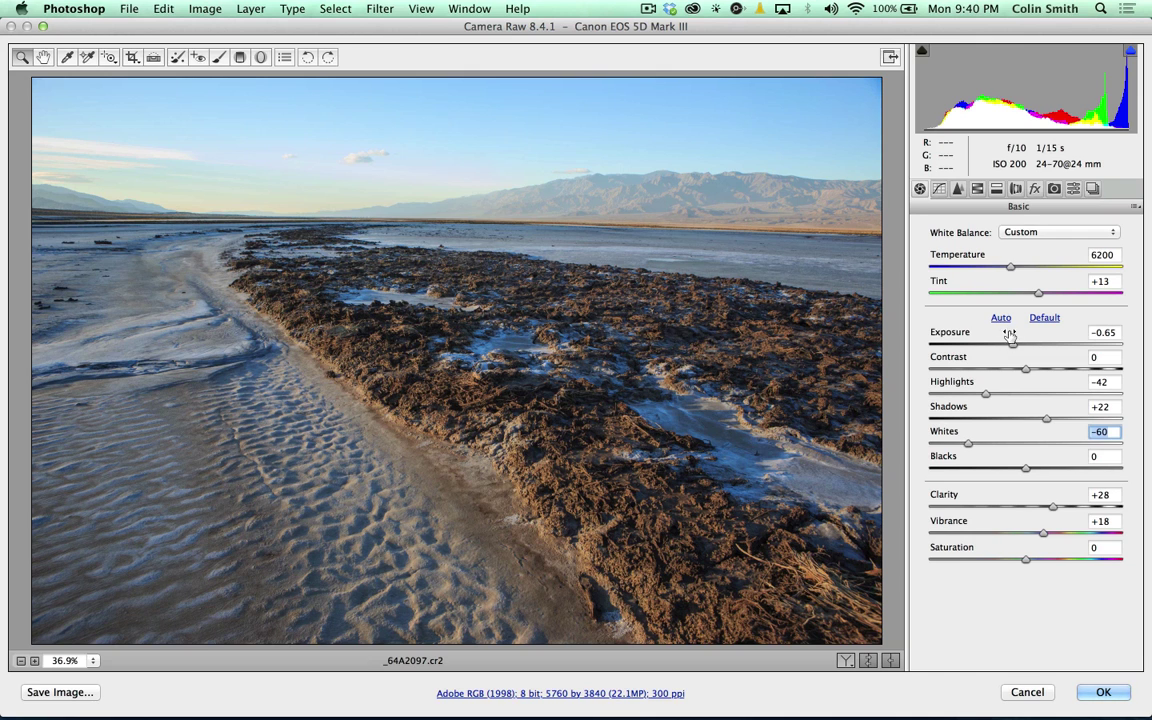
drag(1011, 346, 1022, 346)
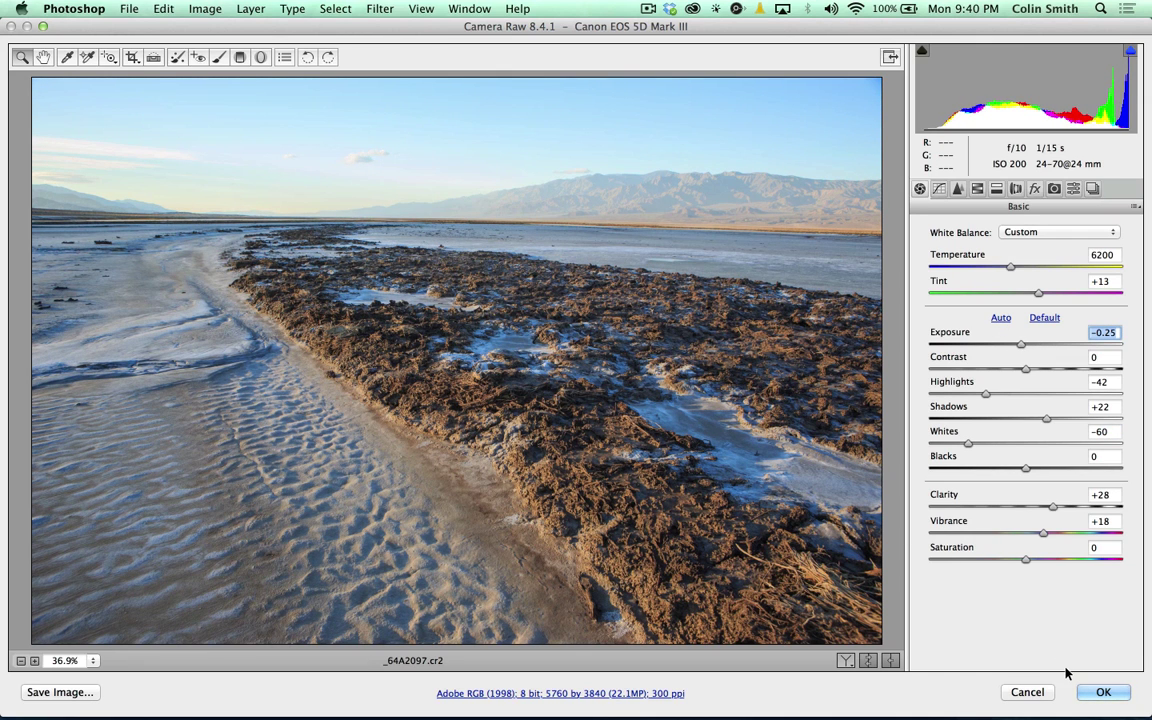
click(1103, 692)
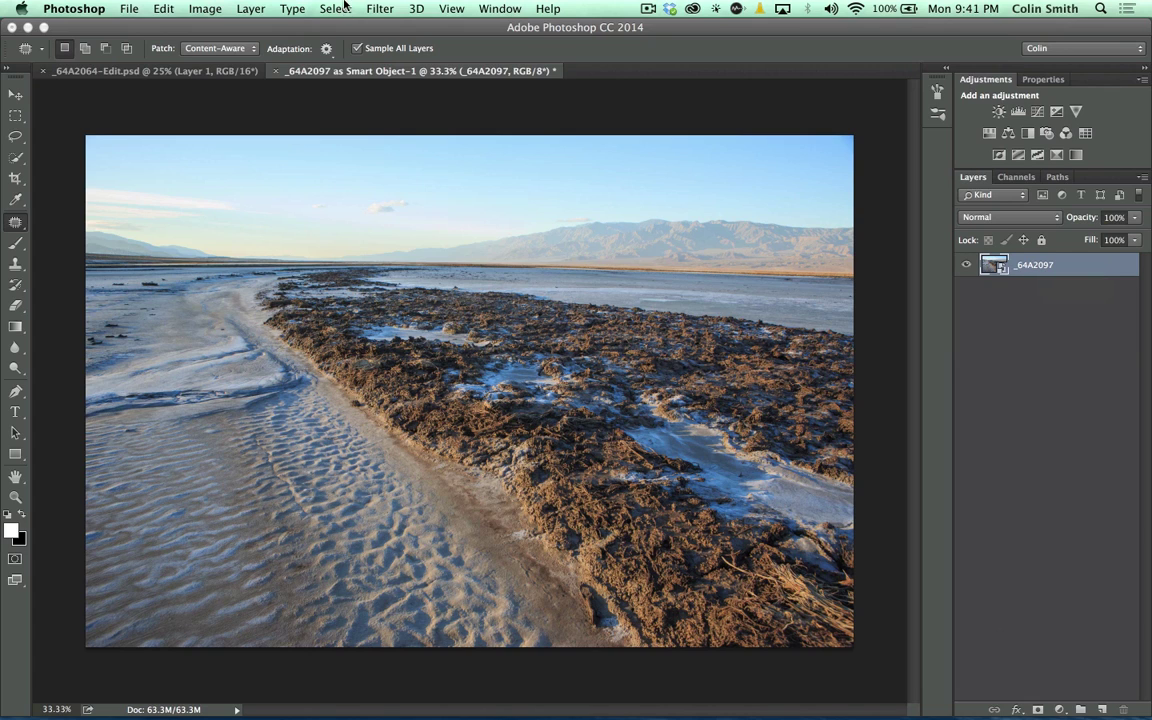
Convert the _64A2097 smart object layer with Layer > New > Background from Layer.
click(251, 8)
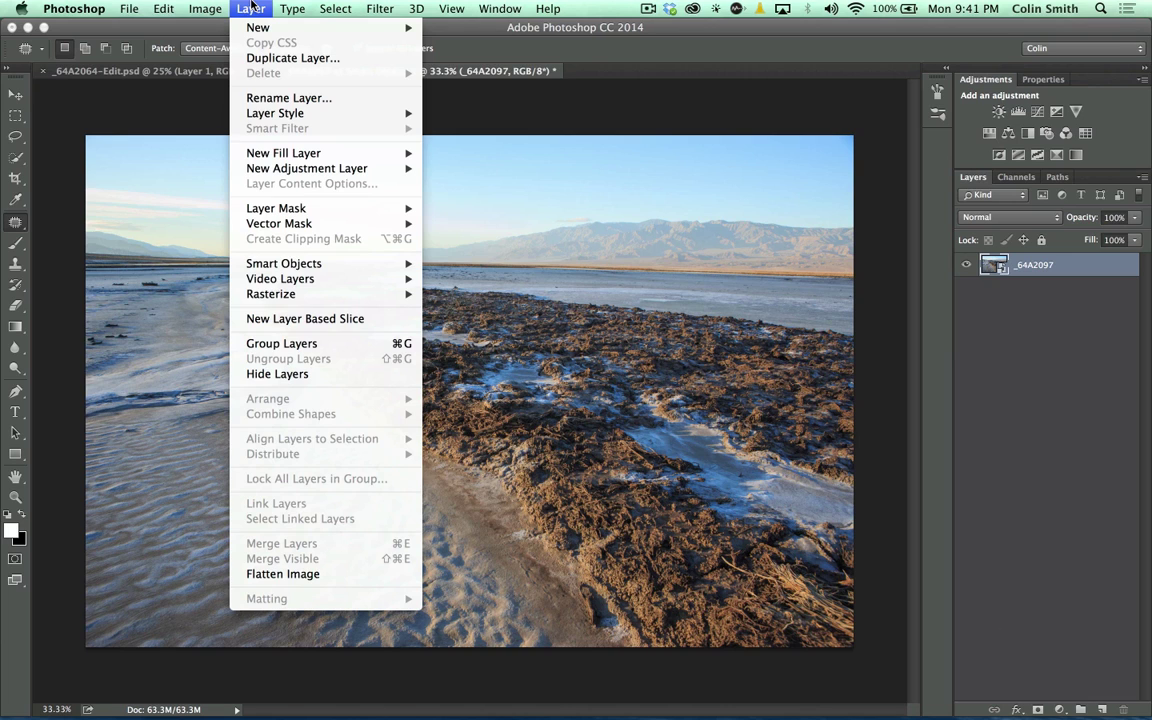
mouse_move(287, 115)
mouse_move(316, 155)
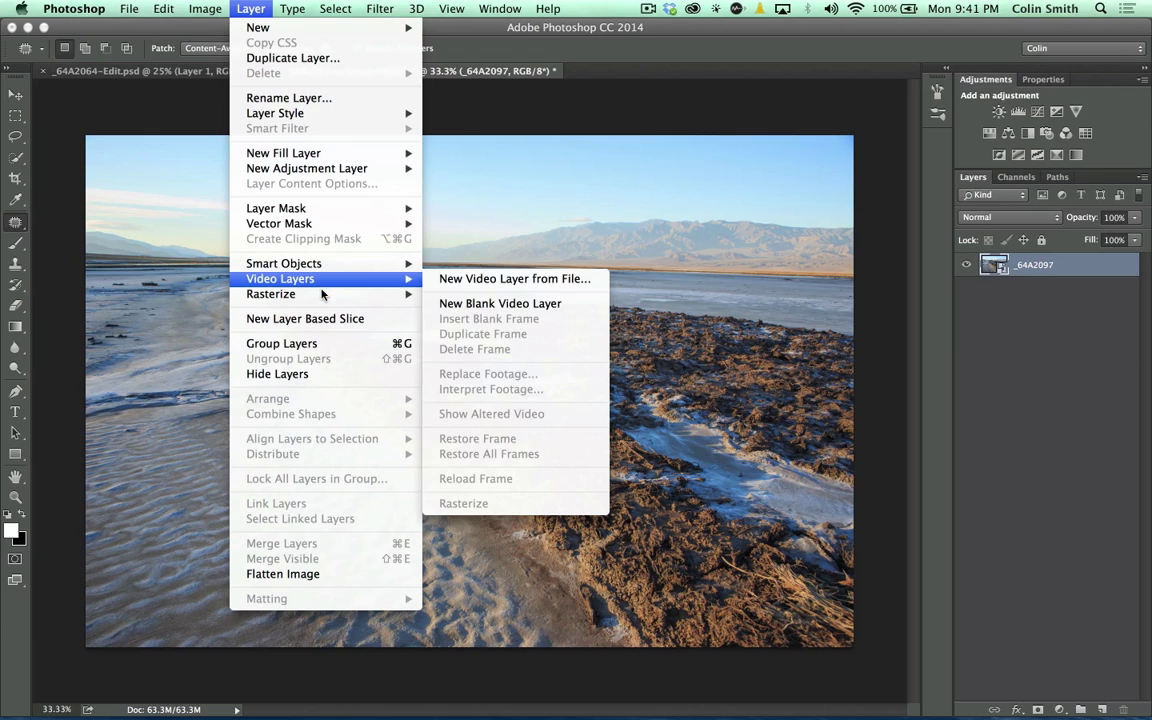
mouse_move(322, 297)
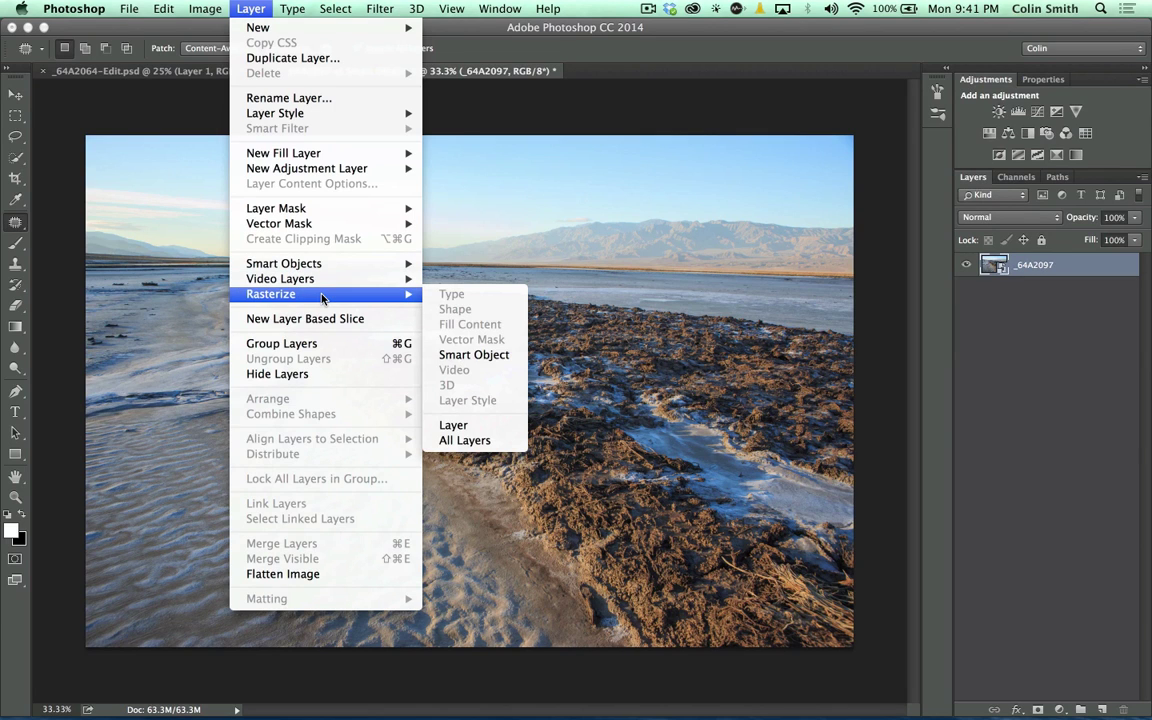
mouse_move(318, 33)
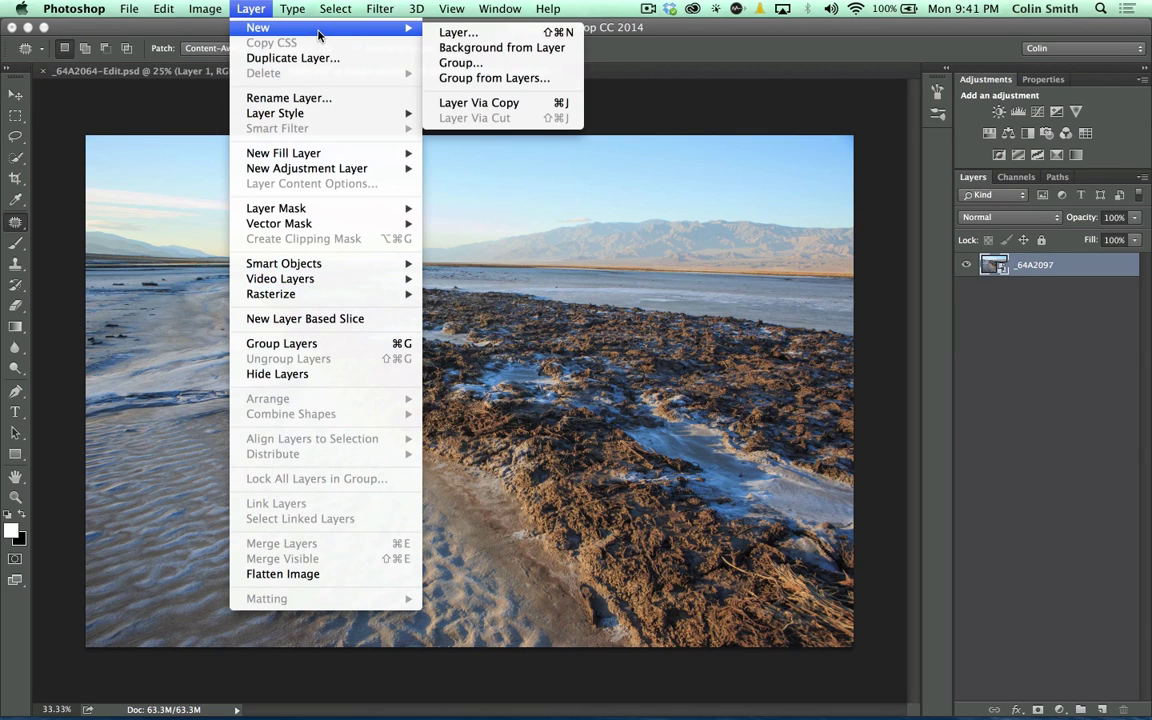
click(469, 49)
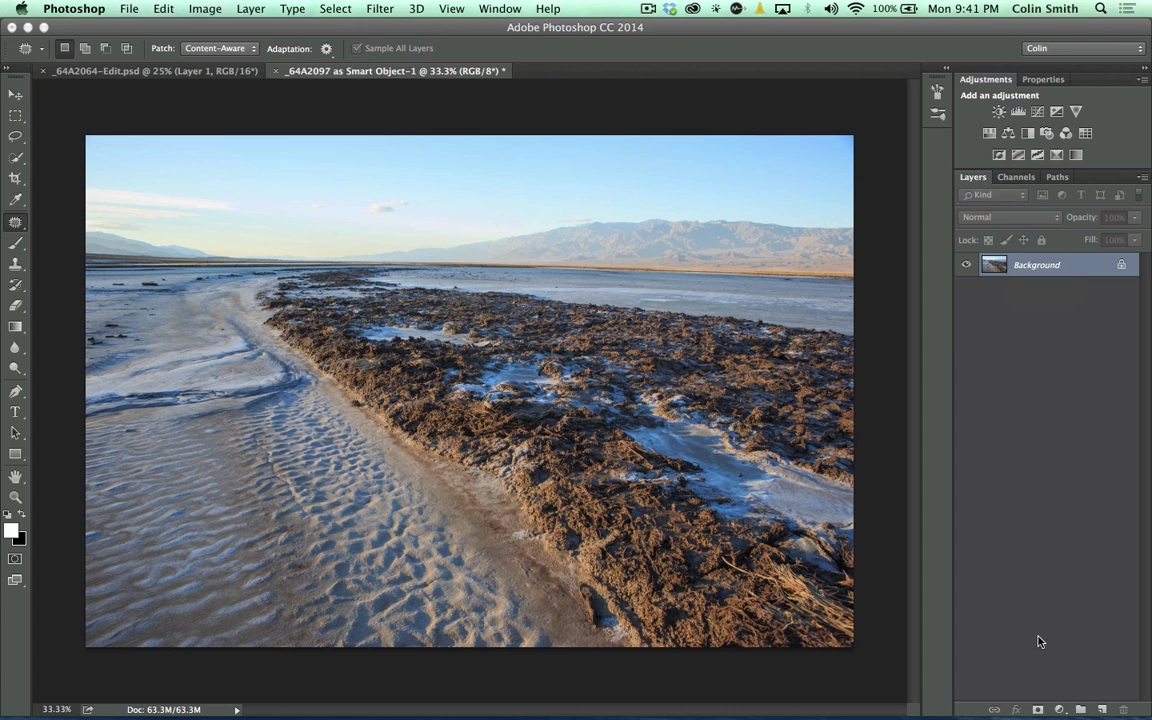
Add a Curves adjustment layer with an S-curve: shadows pulled down, highlights lifted.
click(1059, 709)
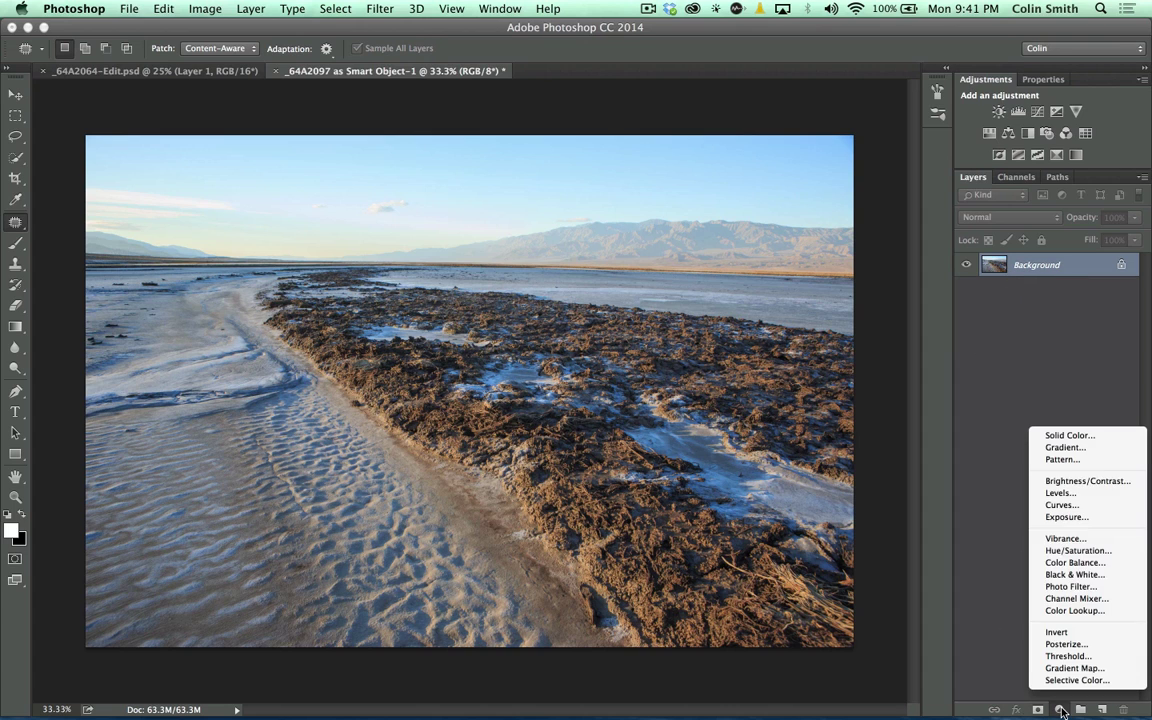
click(1062, 505)
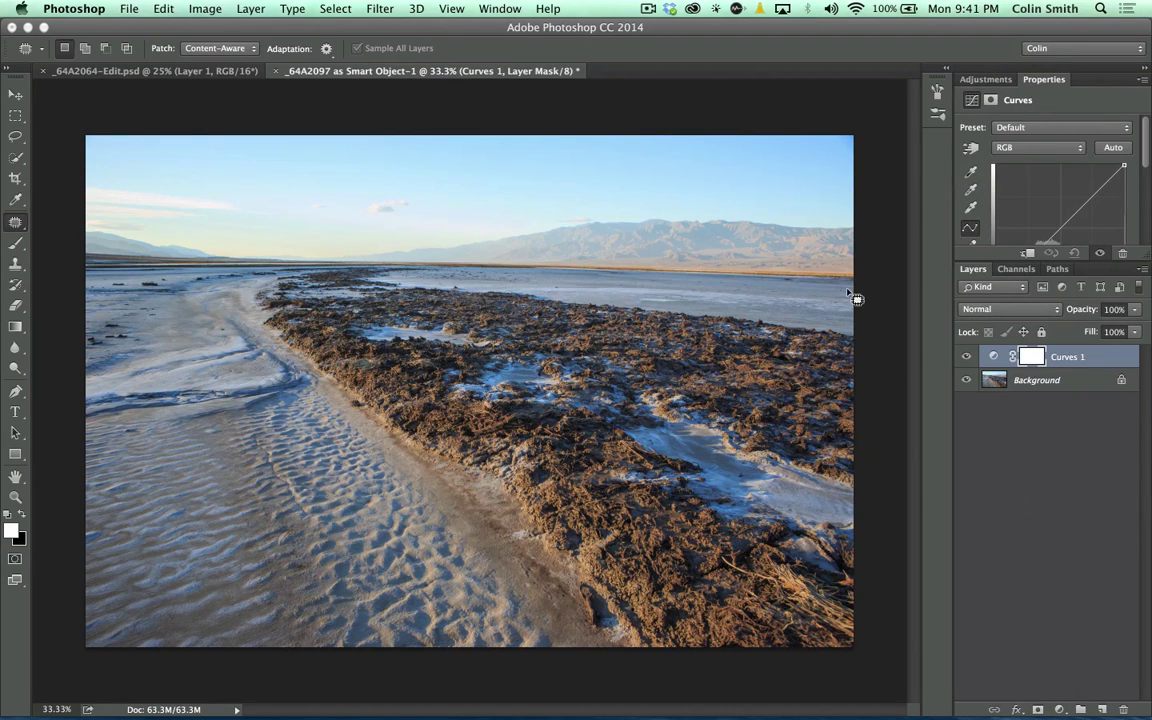
drag(1043, 79, 670, 127)
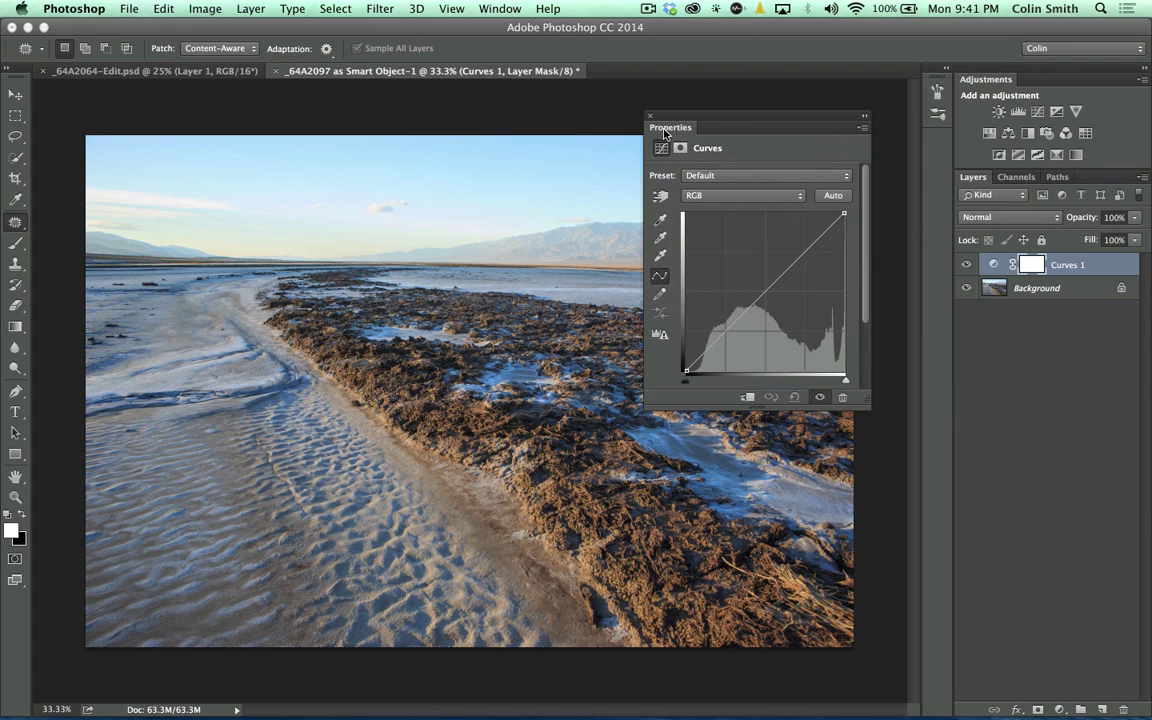
drag(721, 337, 721, 345)
drag(783, 282, 814, 250)
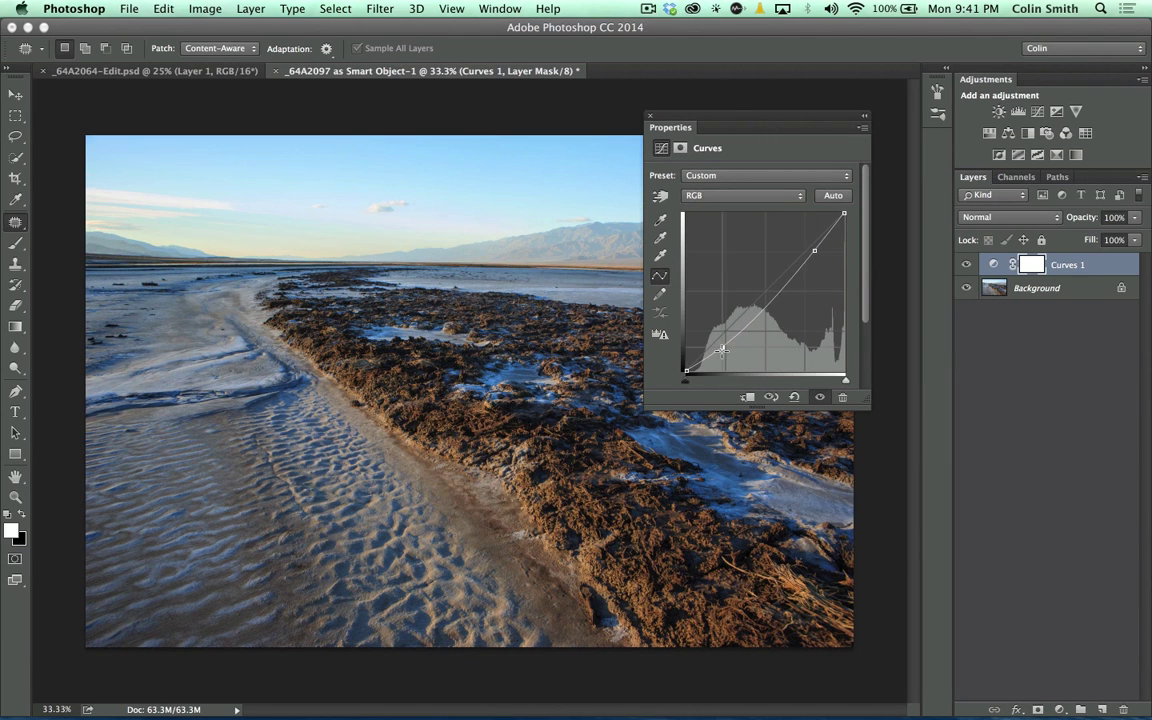
click(863, 118)
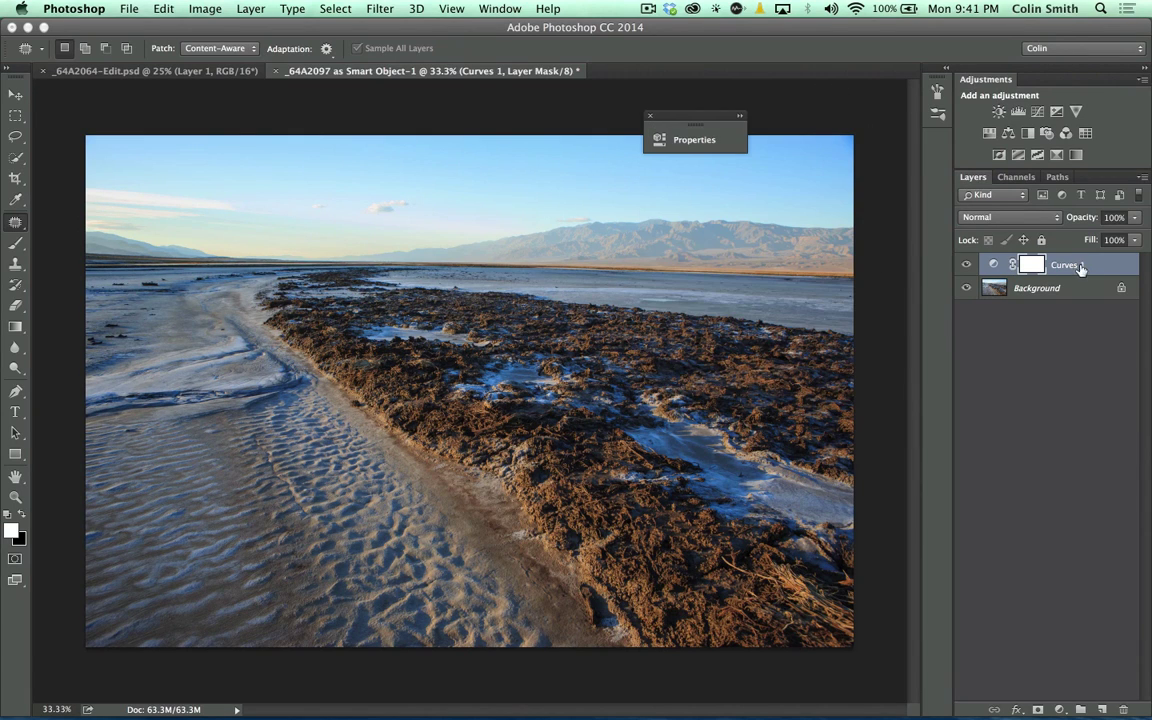
With Curves 1 selected, add a Solid Color fill layer above it.
click(1076, 266)
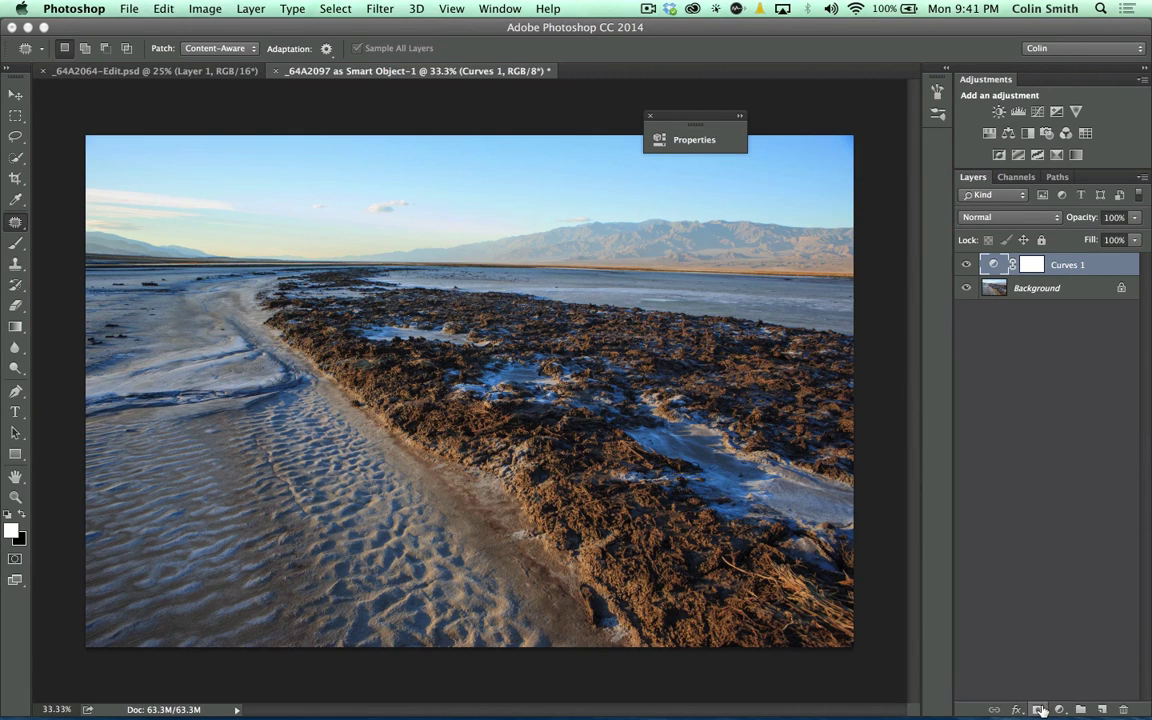
click(1060, 709)
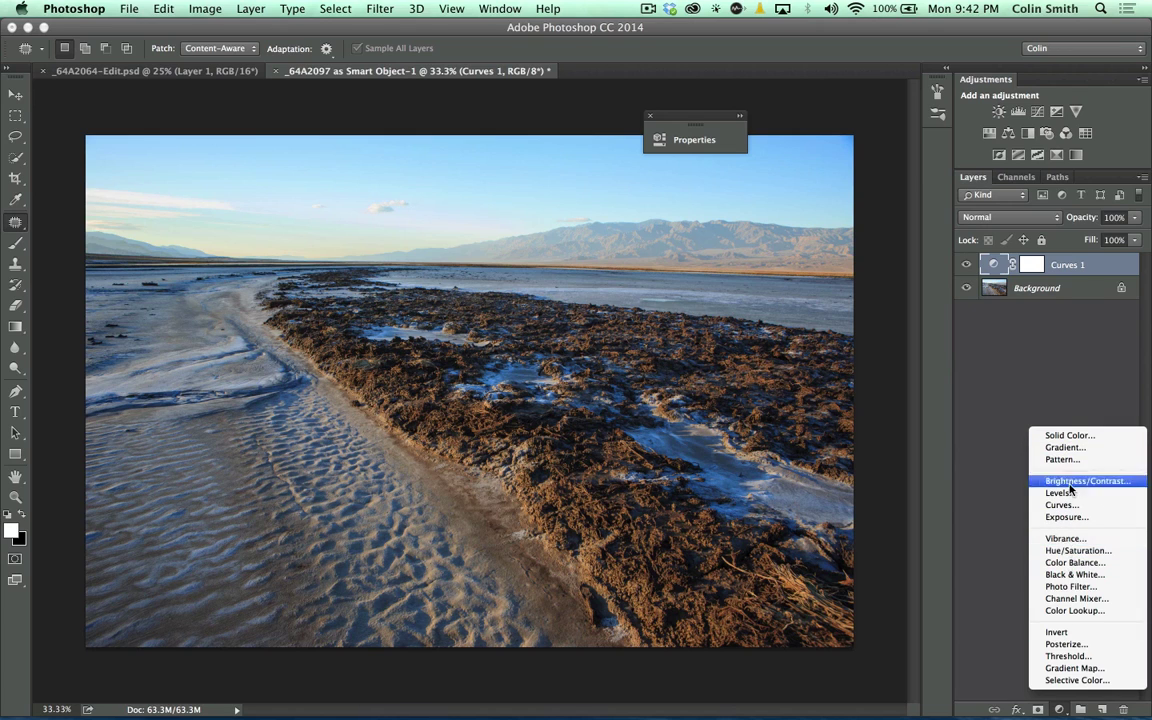
click(1064, 435)
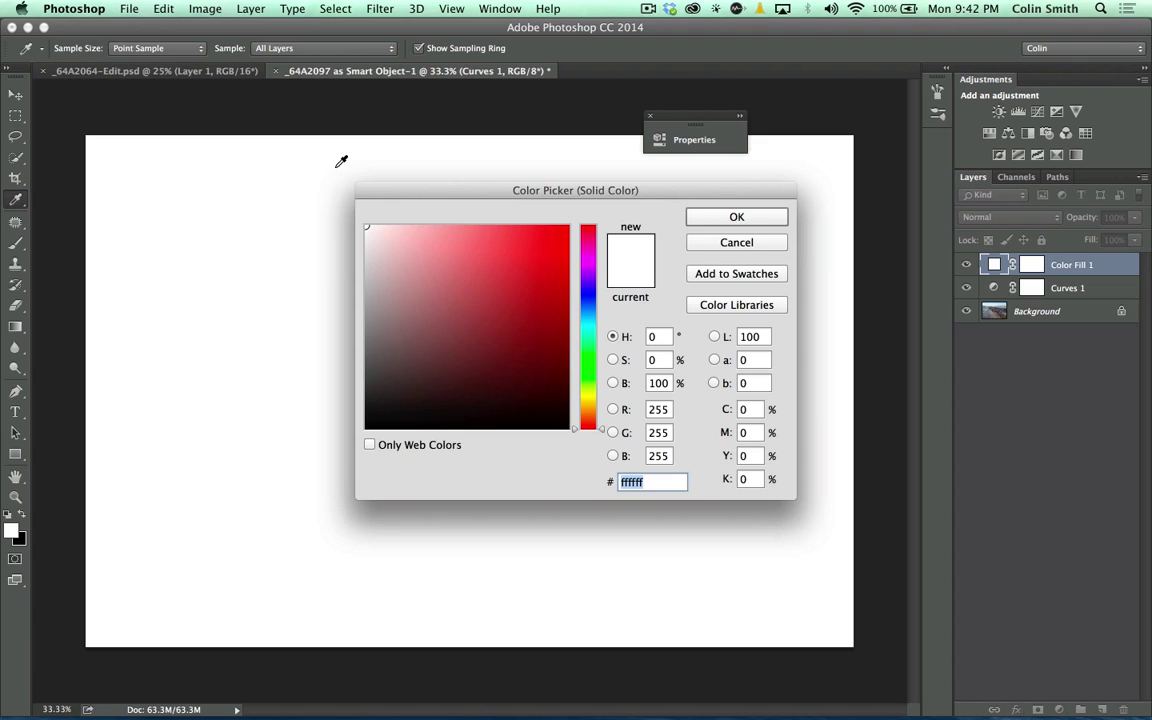
Set the fill colour to the saturated blue 0060ff.
click(590, 308)
click(567, 227)
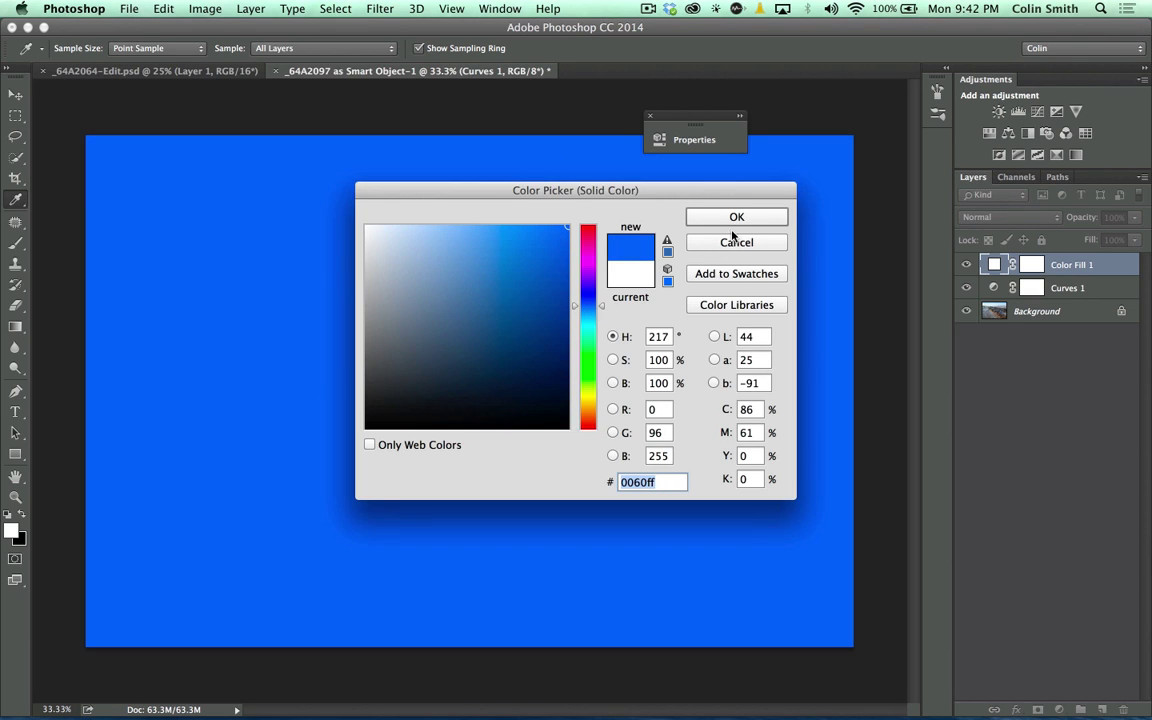
click(736, 217)
Blend Color Fill 1 in Color mode at 13% opacity.
click(1003, 219)
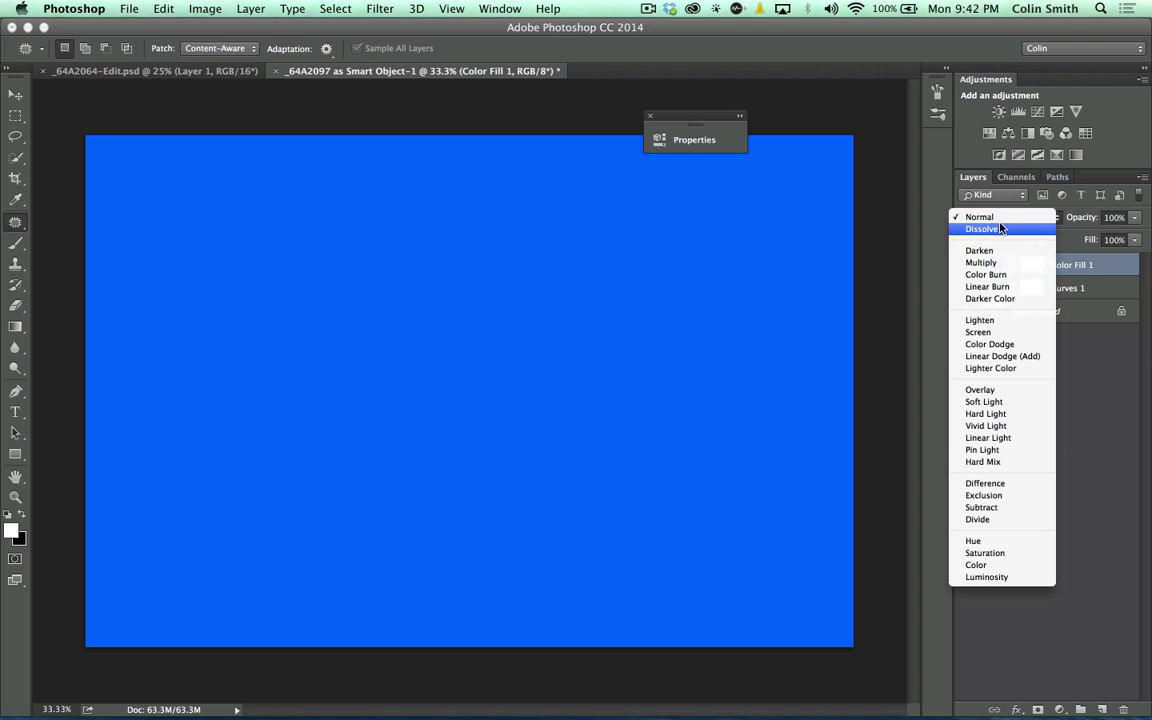
click(985, 565)
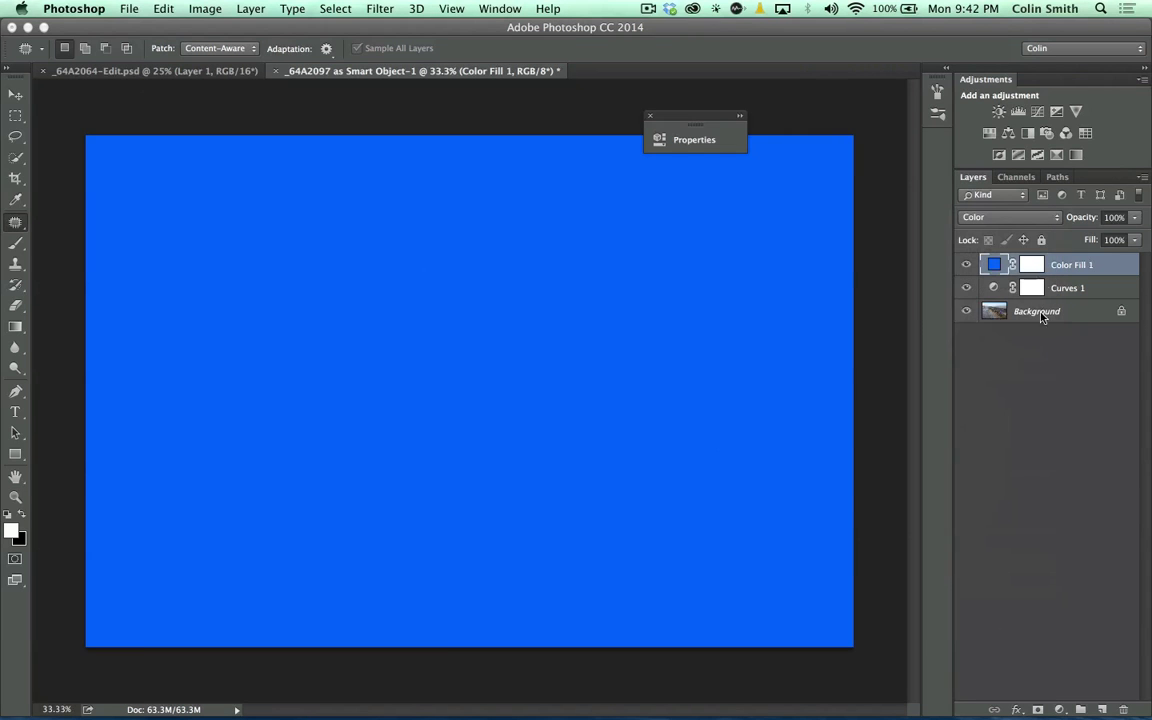
click(1113, 217)
text(0)
key(Return)
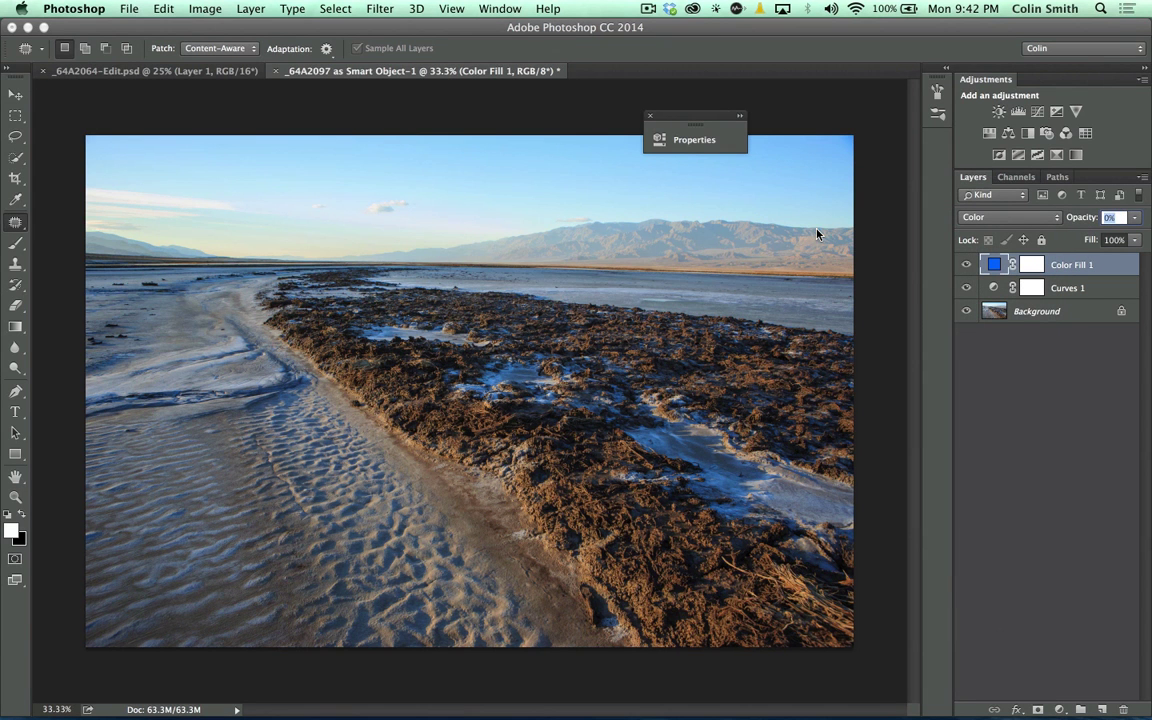
key(Return)
click(1061, 709)
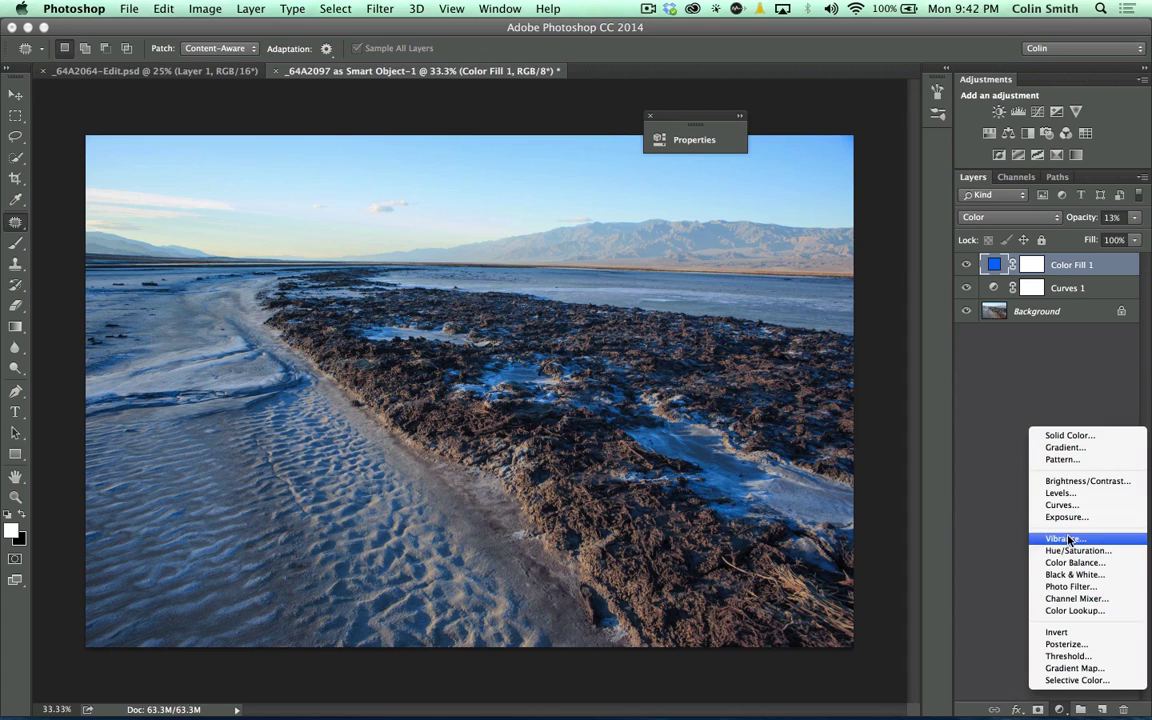
Add a Black & White layer, then set Cyans to -50 and Blues to 45 on the image.
click(1072, 576)
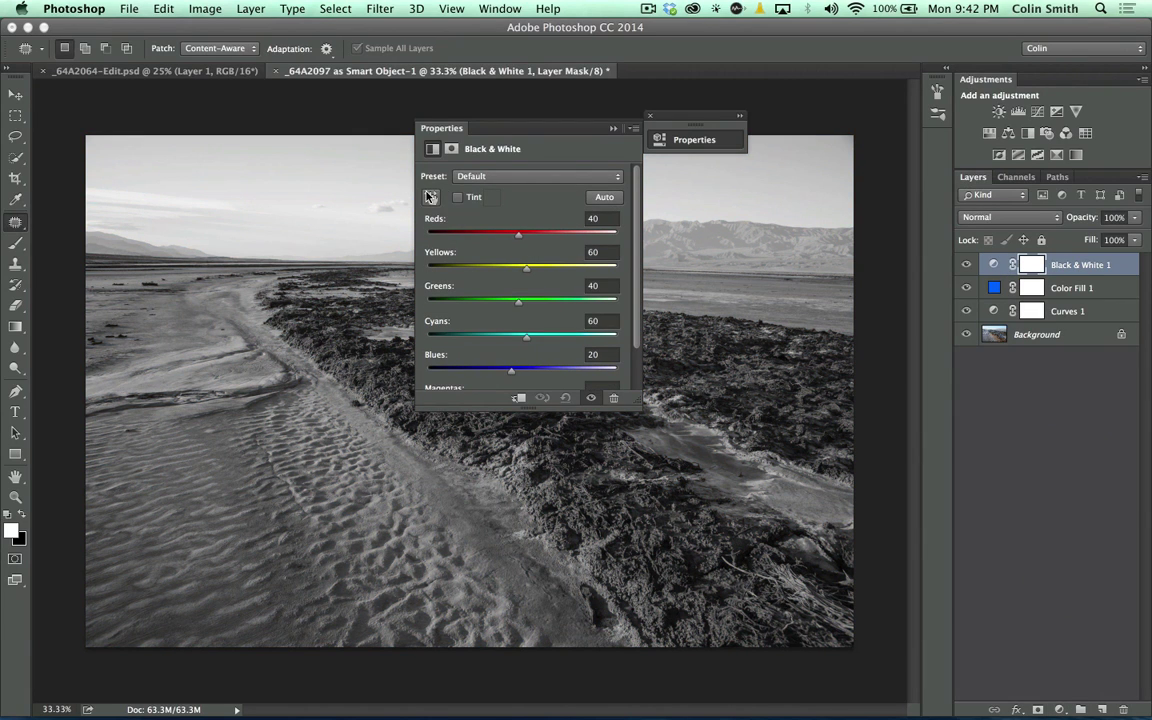
click(430, 196)
drag(326, 180, 210, 176)
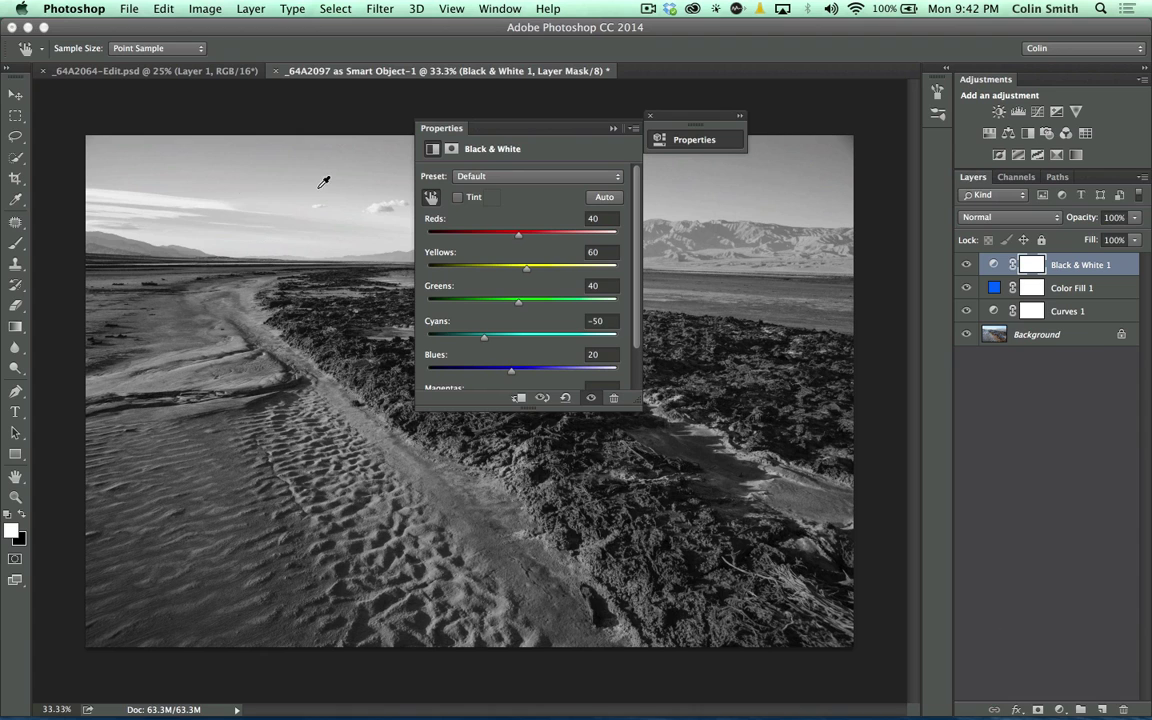
mouse_move(229, 494)
mouse_down()
mouse_move(275, 494)
mouse_move(240, 485)
mouse_up()
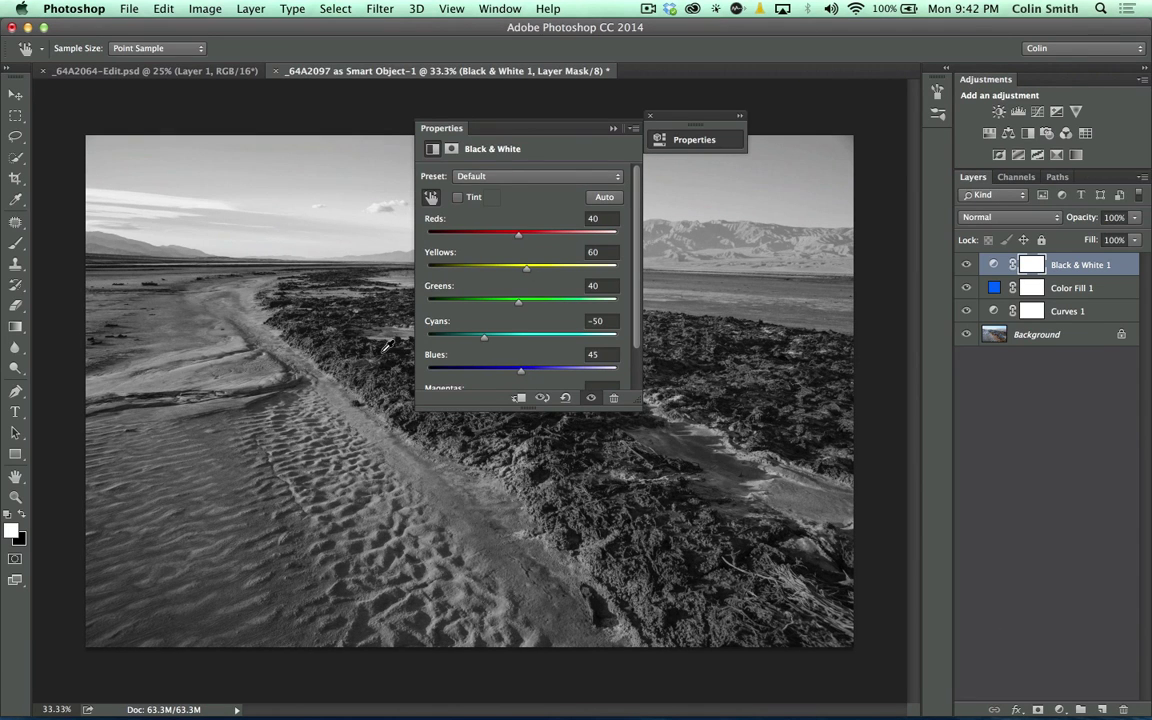
Set the Black & White layer's blend mode to Luminosity.
click(613, 128)
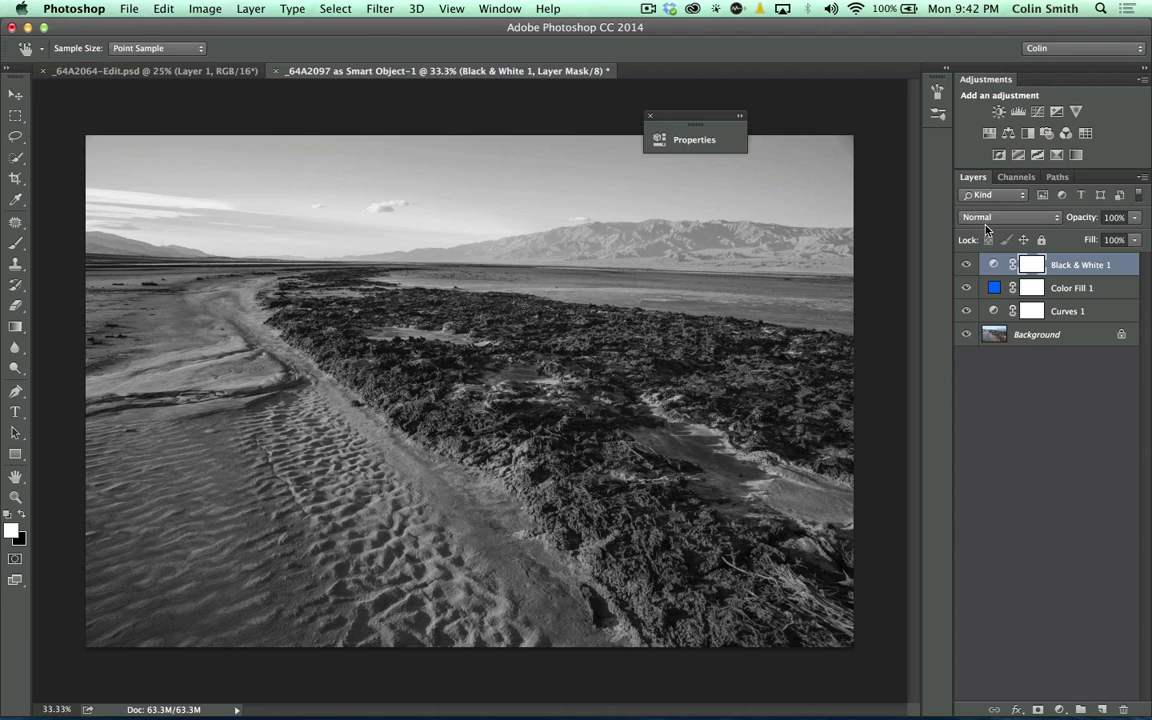
click(993, 219)
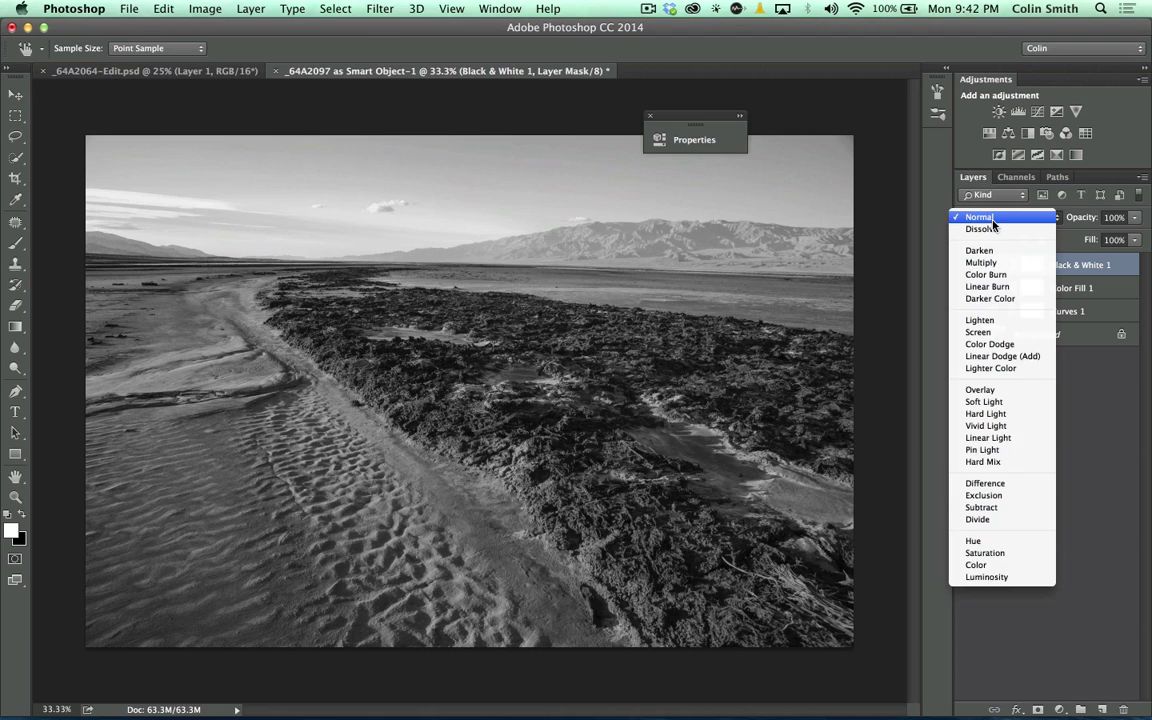
click(987, 577)
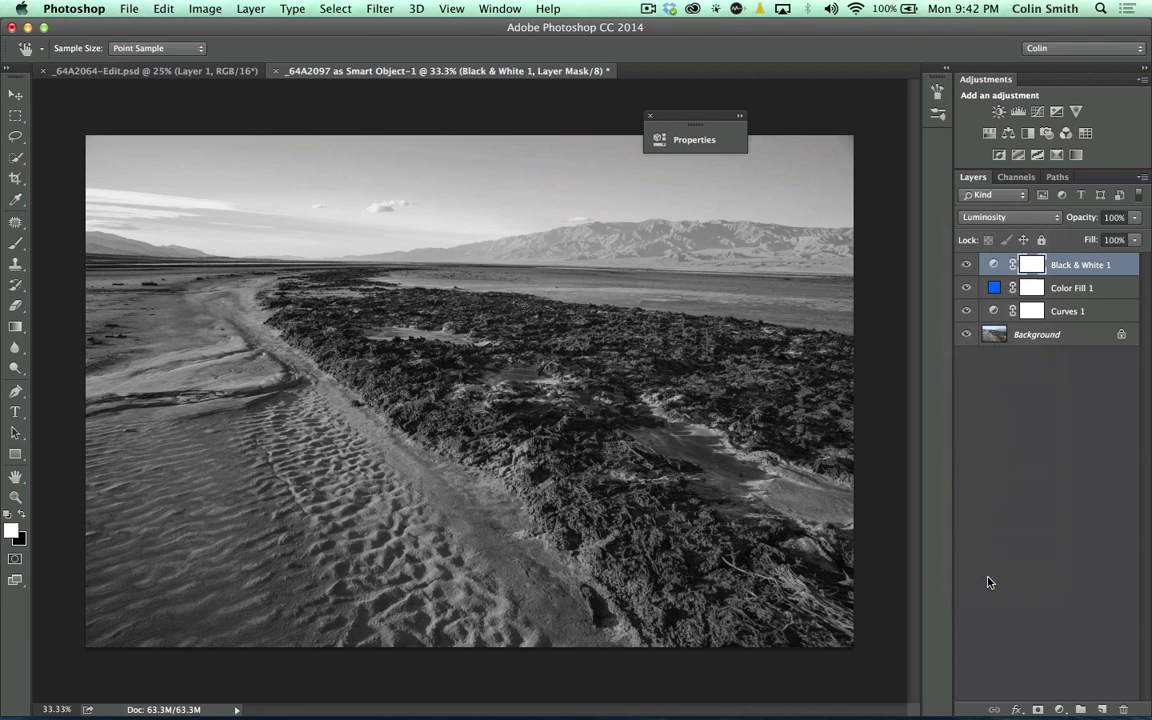
click(966, 264)
click(966, 264)
click(966, 264)
click(966, 264)
click(966, 311)
click(966, 311)
mouse_move(968, 265)
mouse_down()
mouse_move(968, 313)
mouse_move(966, 265)
mouse_up()
click(1075, 289)
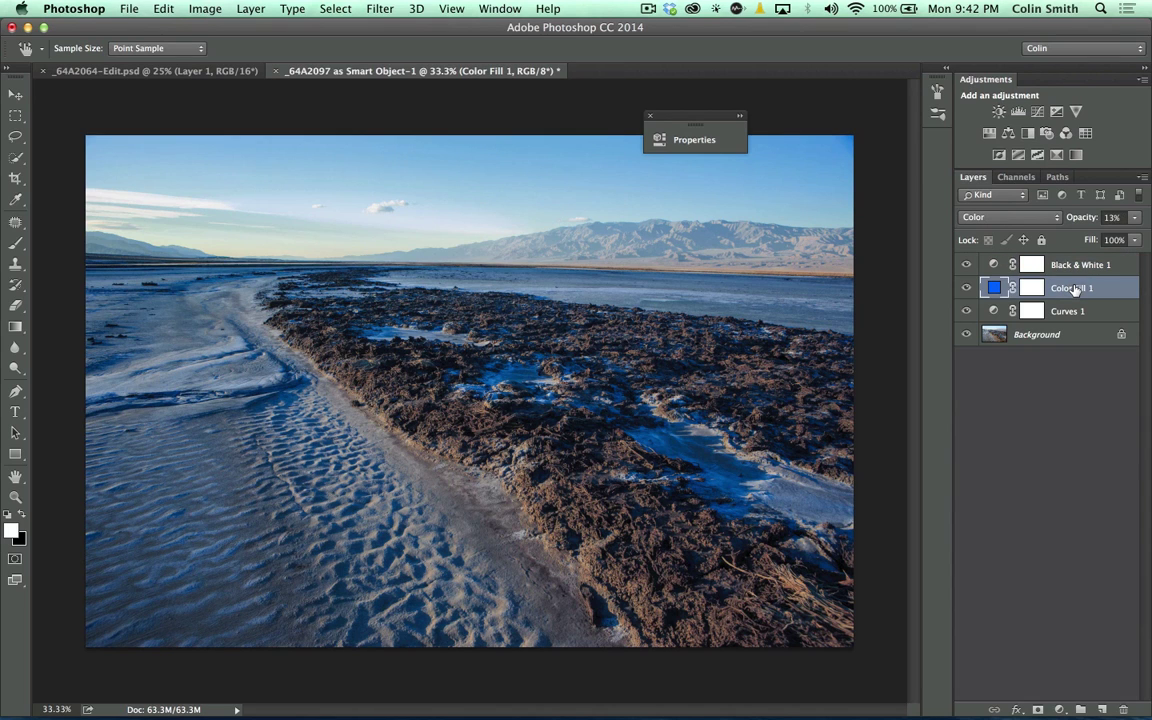
key(j)
click(1068, 265)
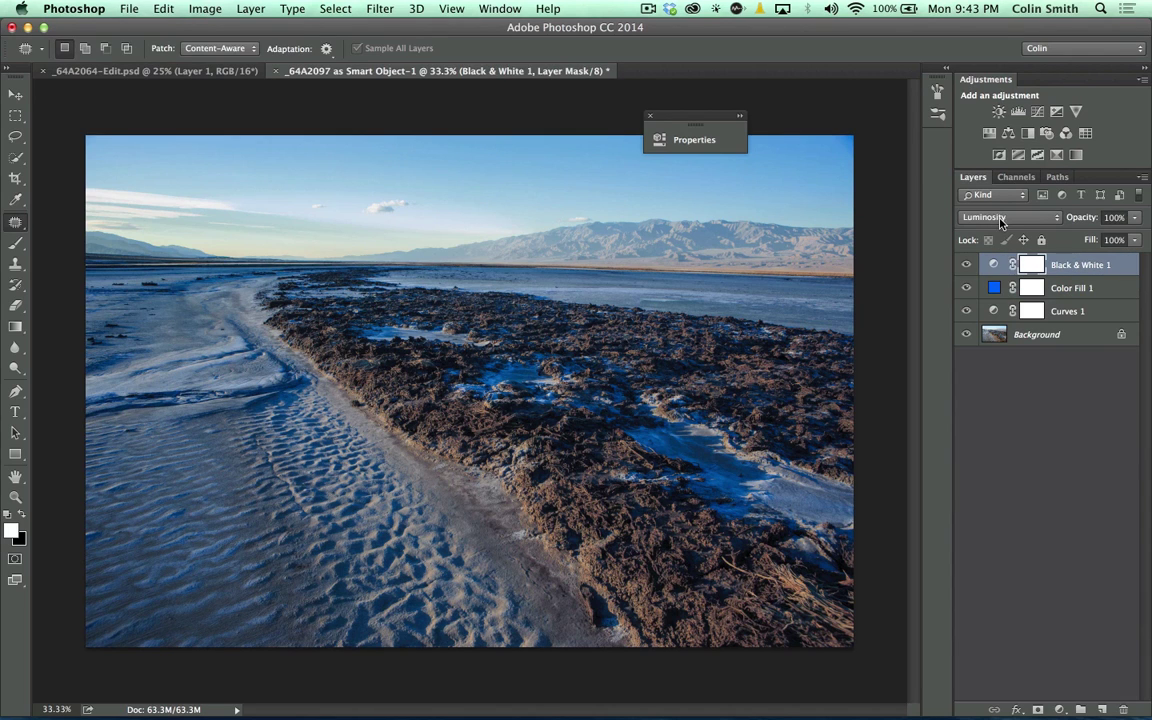
click(1065, 288)
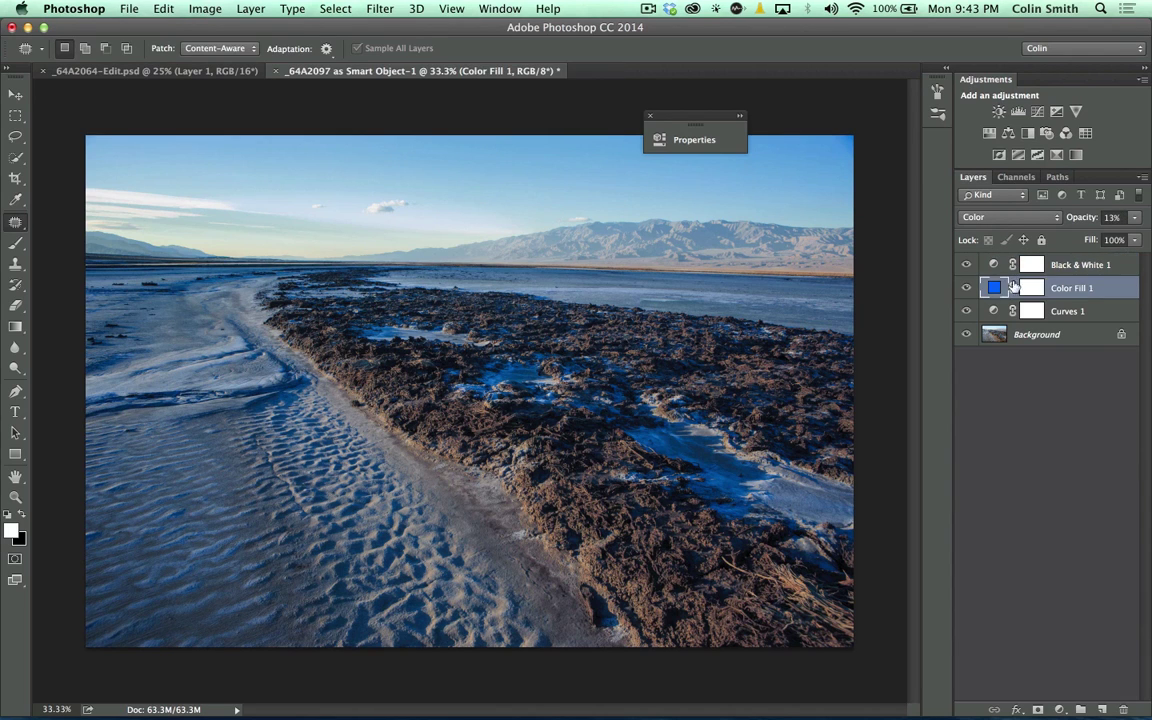
click(1057, 311)
key(alt+])
key(alt+])
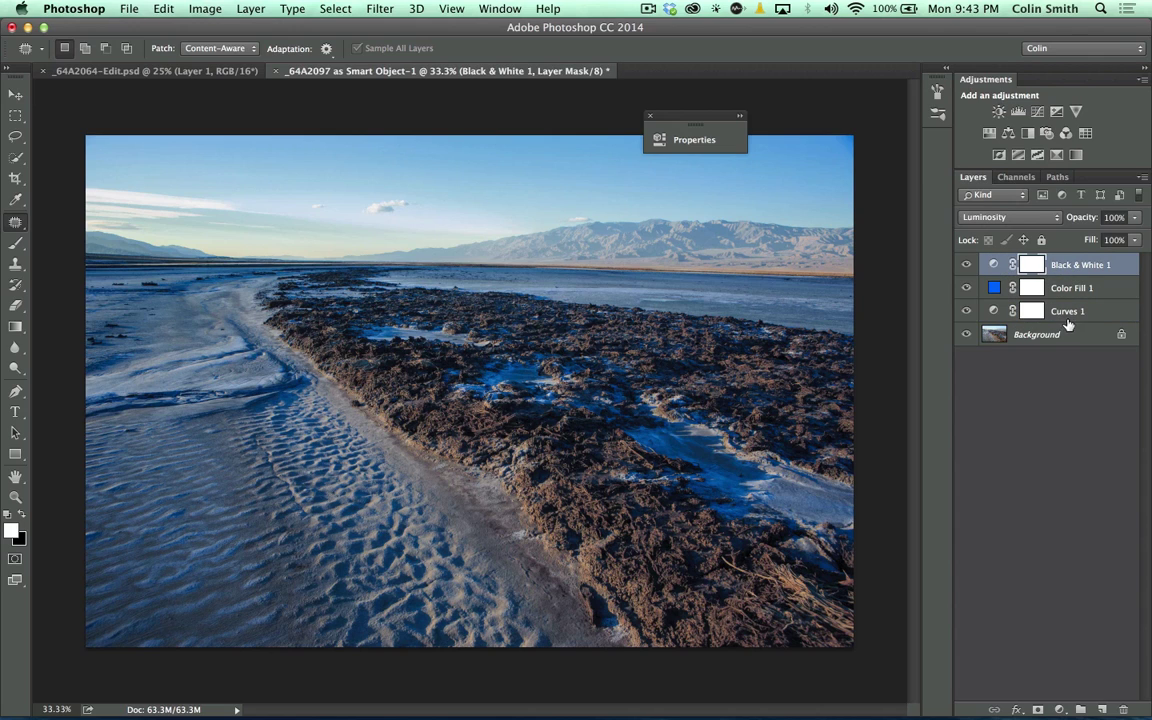
click(1058, 334)
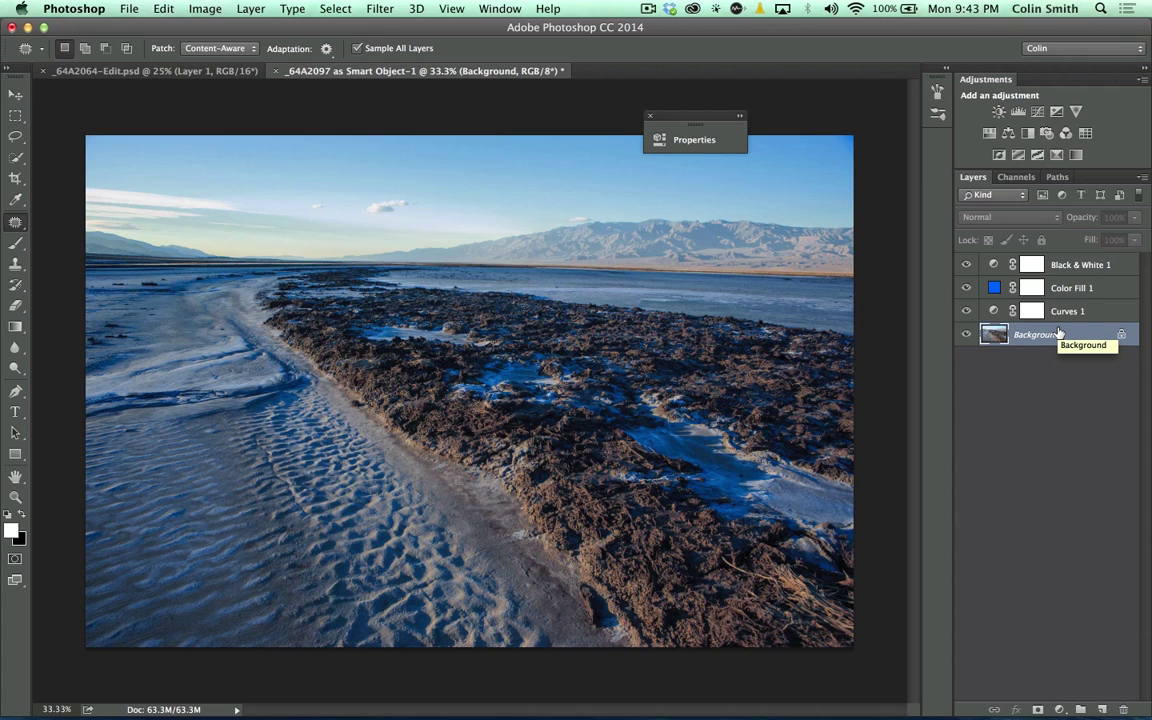
Start a File > Export Color Lookup Tables export at High quality with 64 grid points.
click(126, 8)
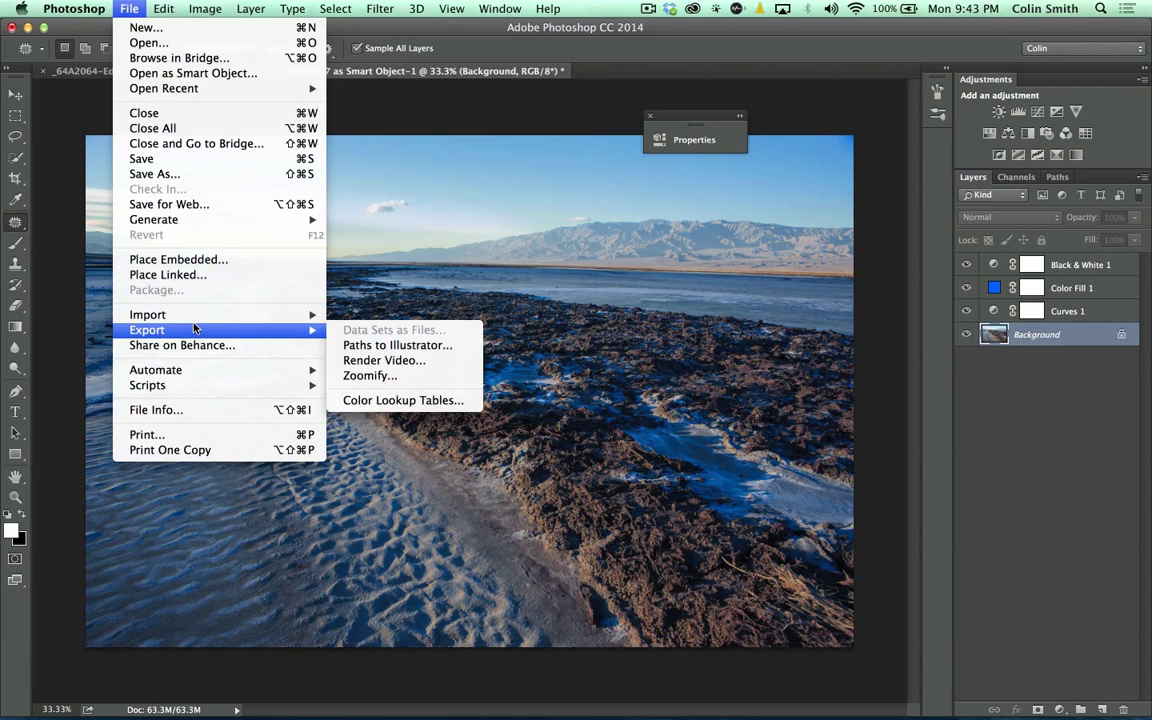
click(400, 400)
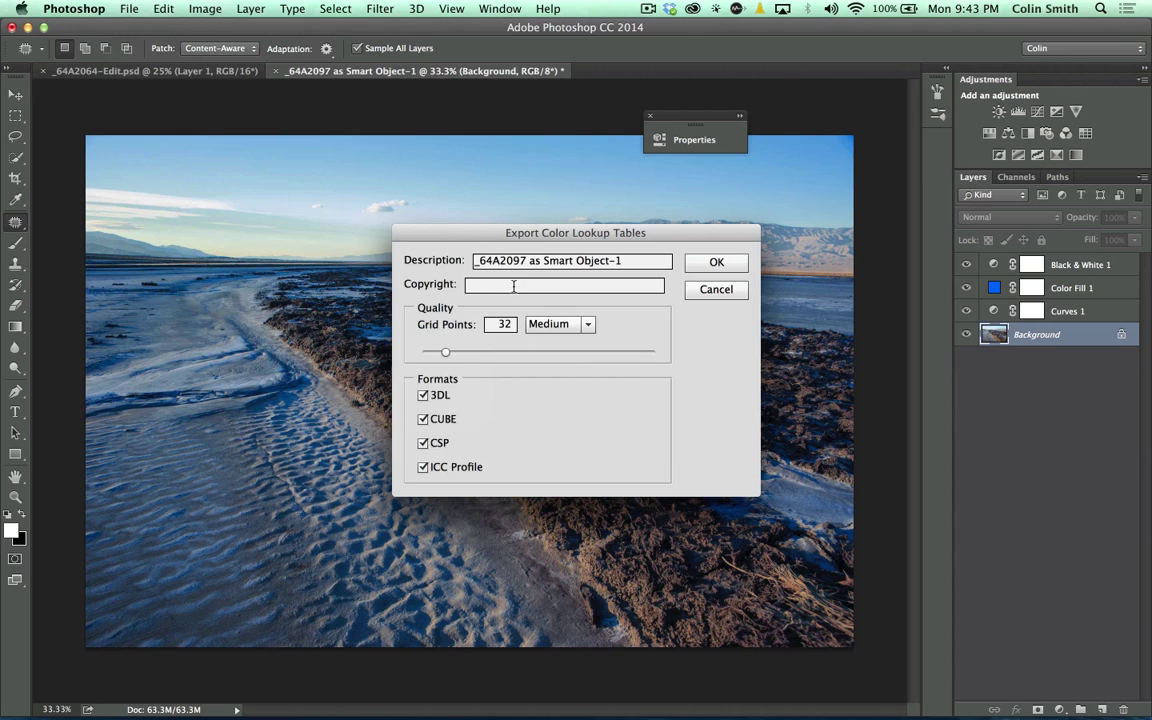
click(555, 324)
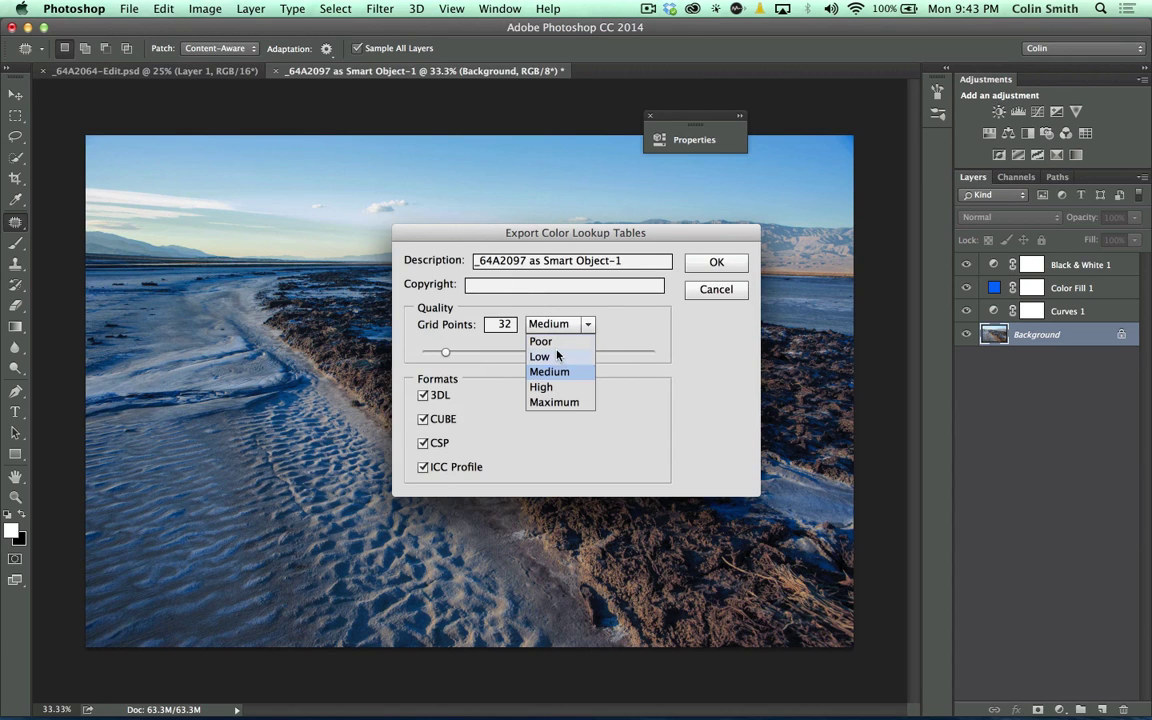
click(556, 386)
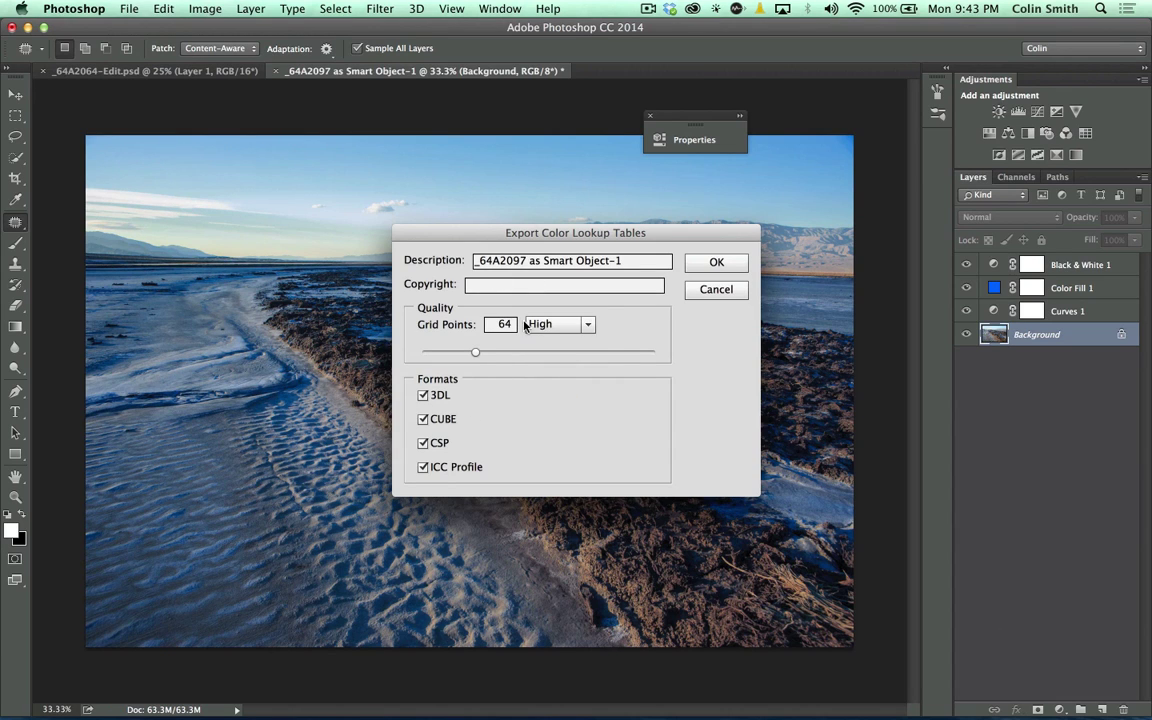
Enter the author's name as the copyright text.
click(488, 286)
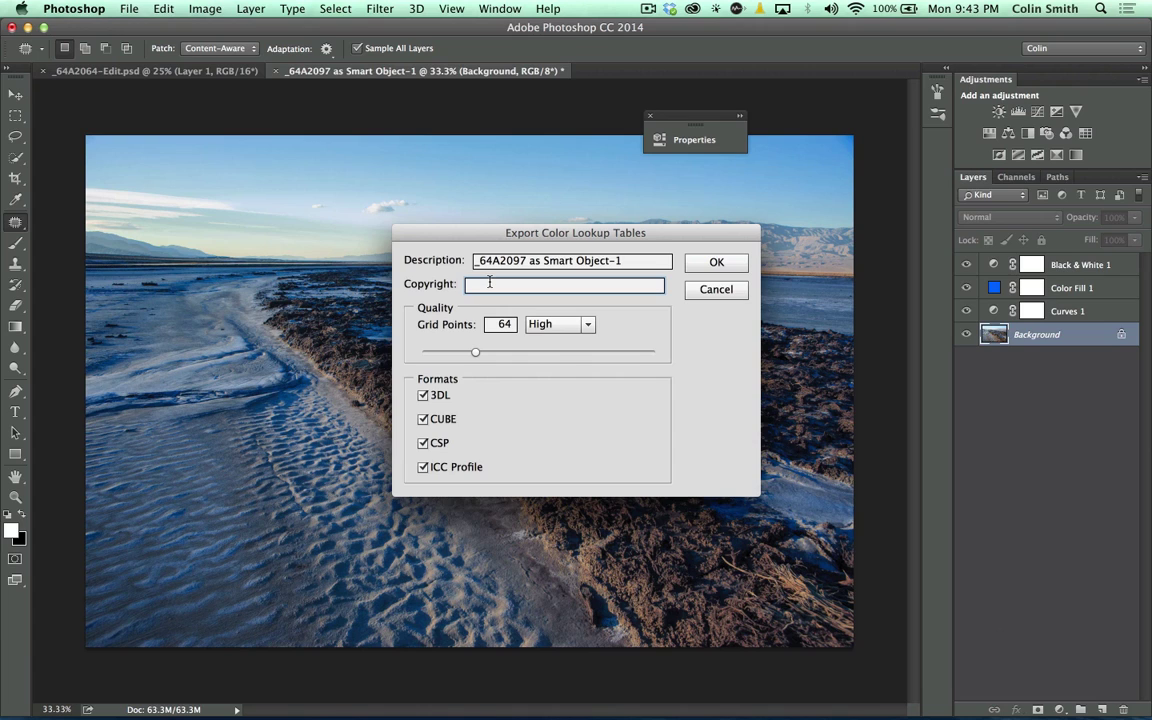
text(colins look)
drag(556, 284, 418, 290)
text(Colin Smith)
Confirm the export settings and save the lookup tables as 'coolblue' on the Desktop.
click(720, 261)
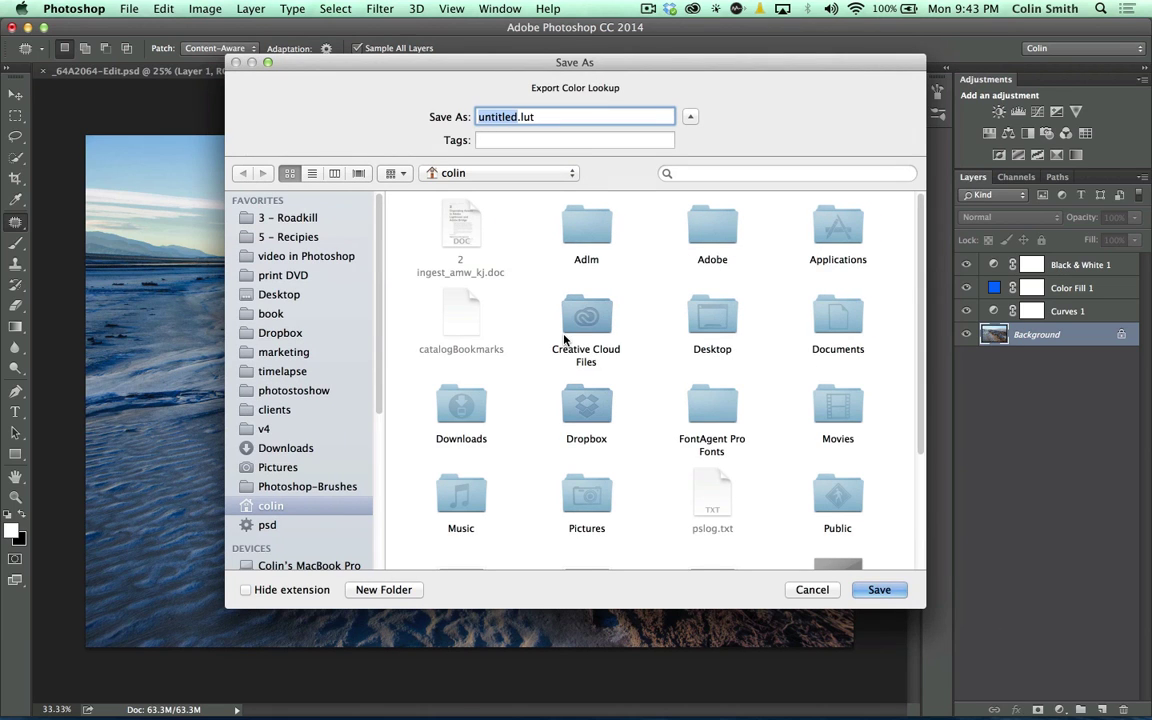
click(295, 295)
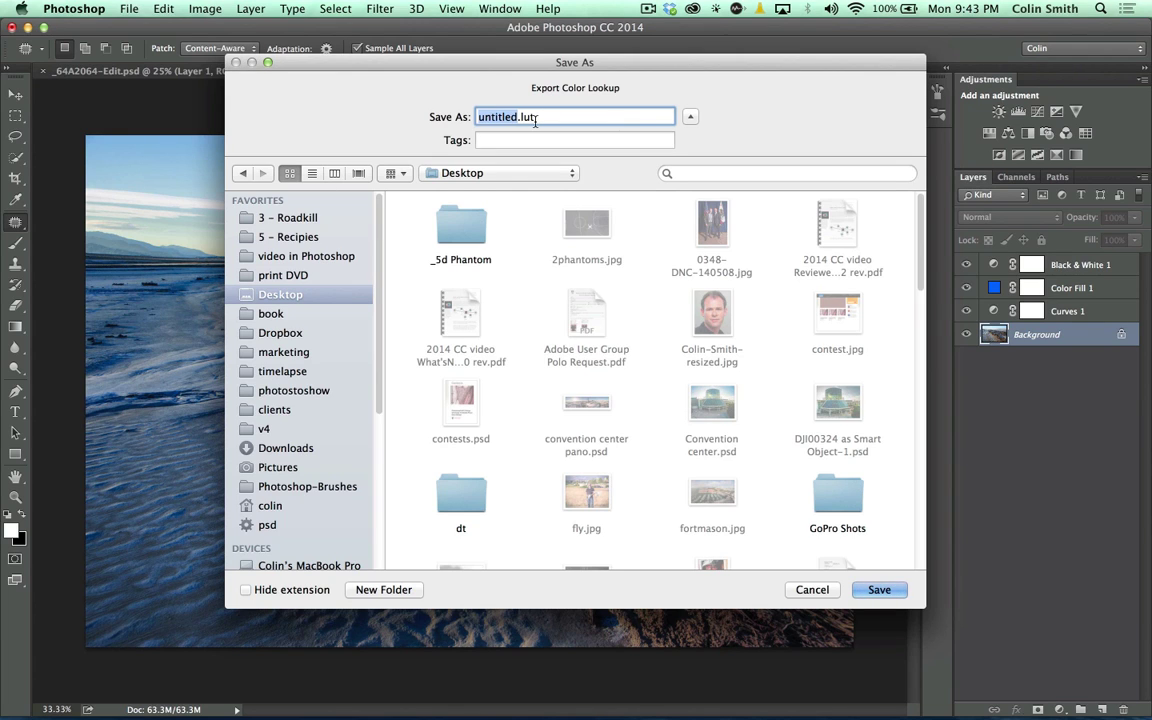
text(coolblue)
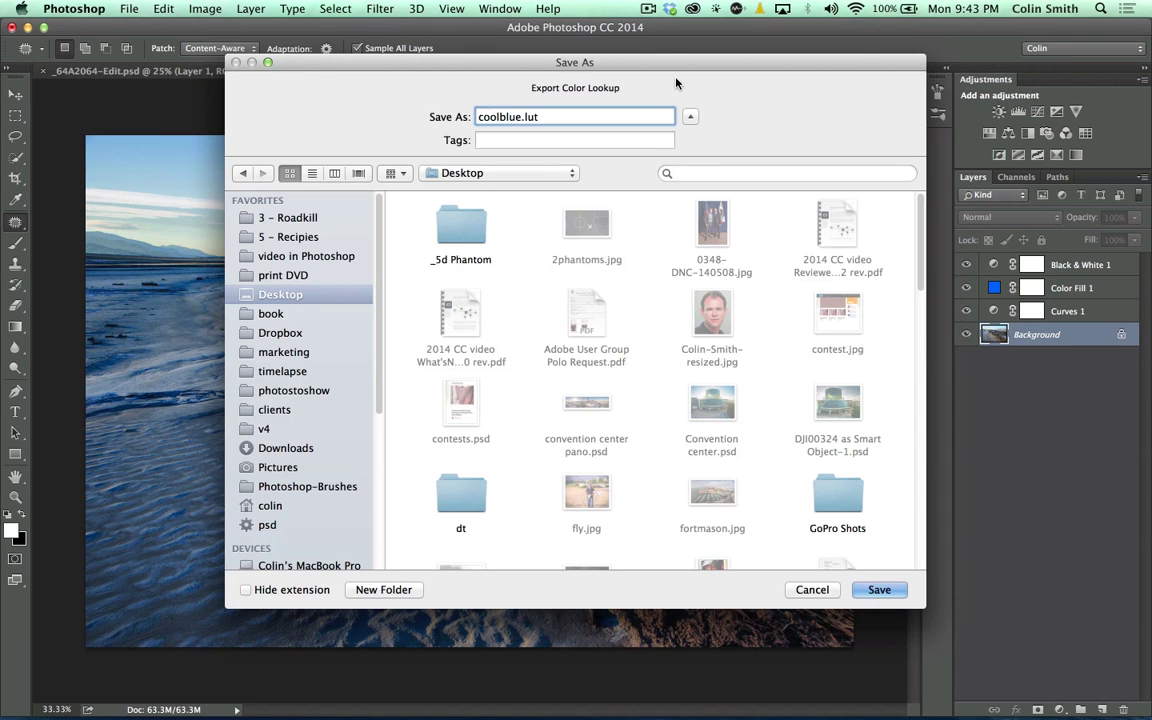
click(885, 590)
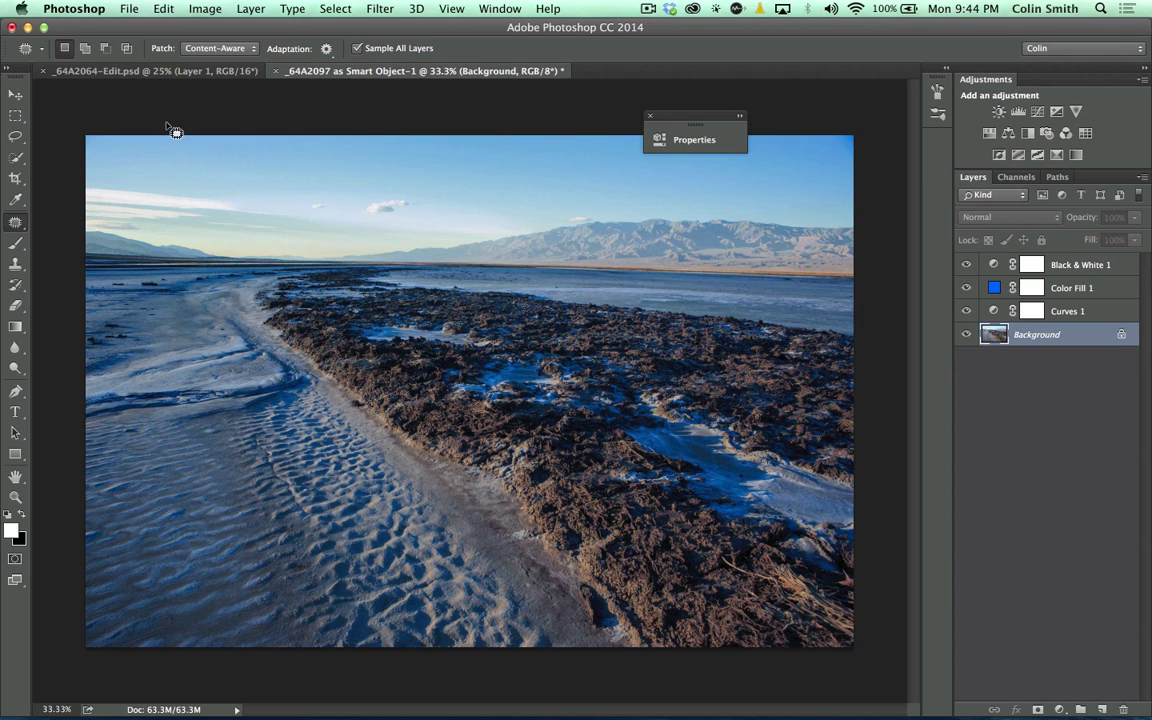
In _64A2064-Edit.psd, add a Color Lookup adjustment layer.
click(160, 72)
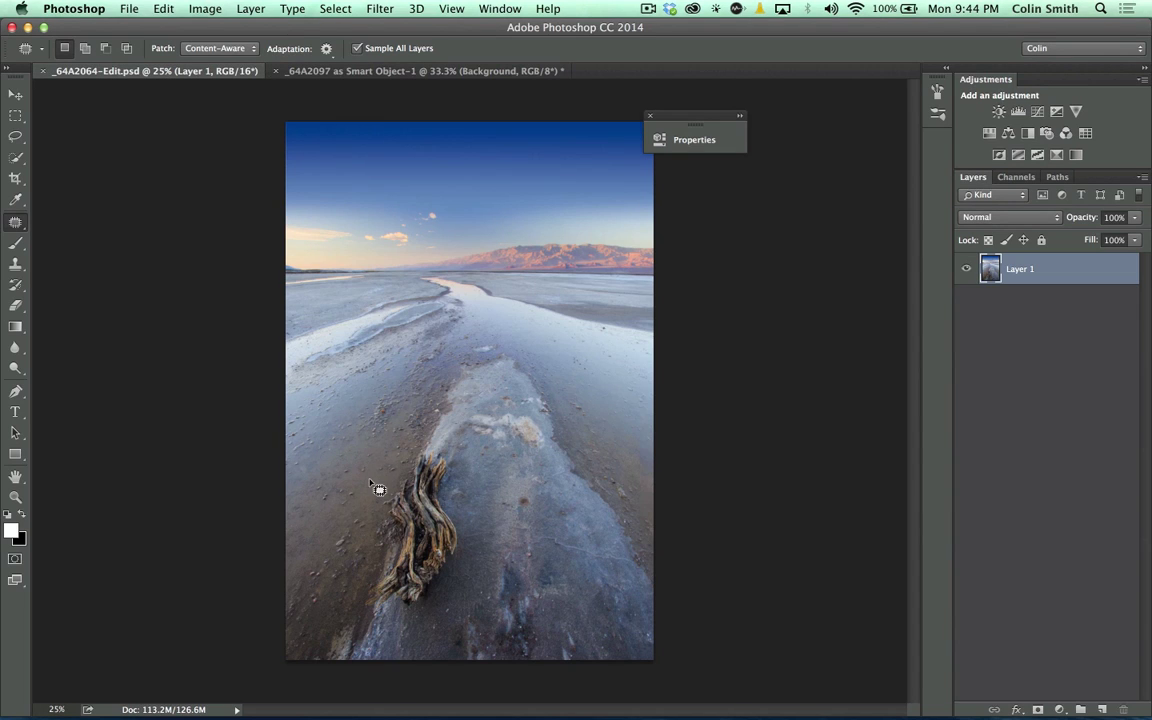
drag(714, 118, 787, 108)
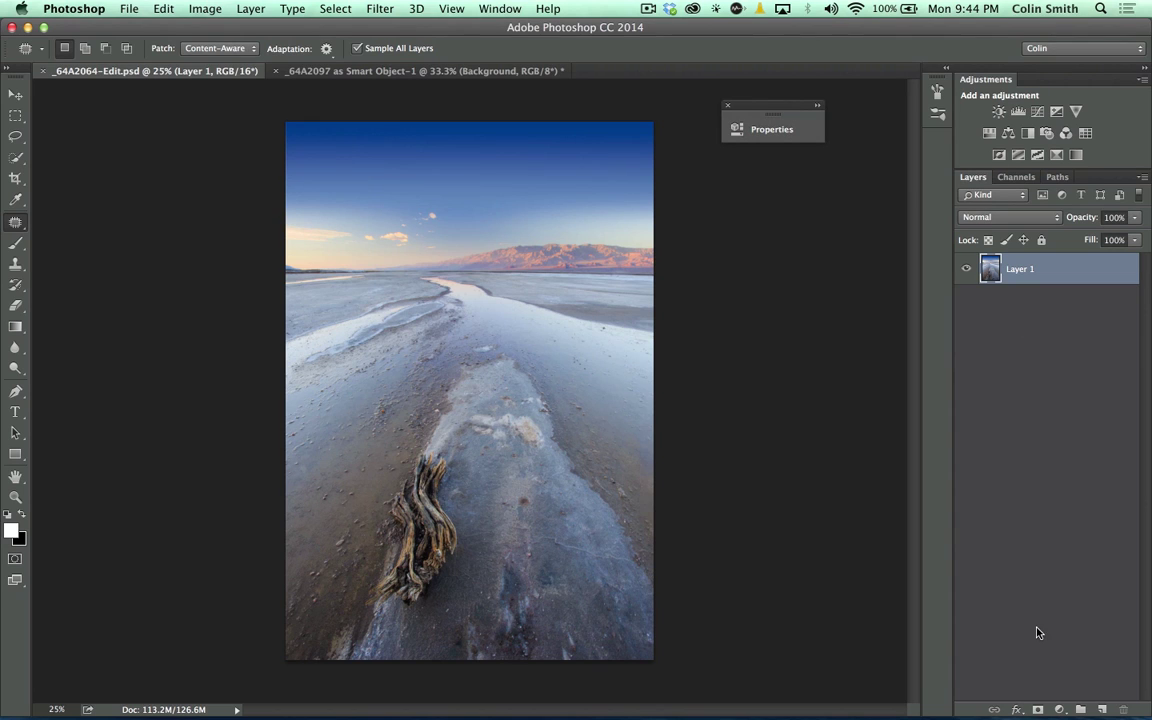
click(1058, 708)
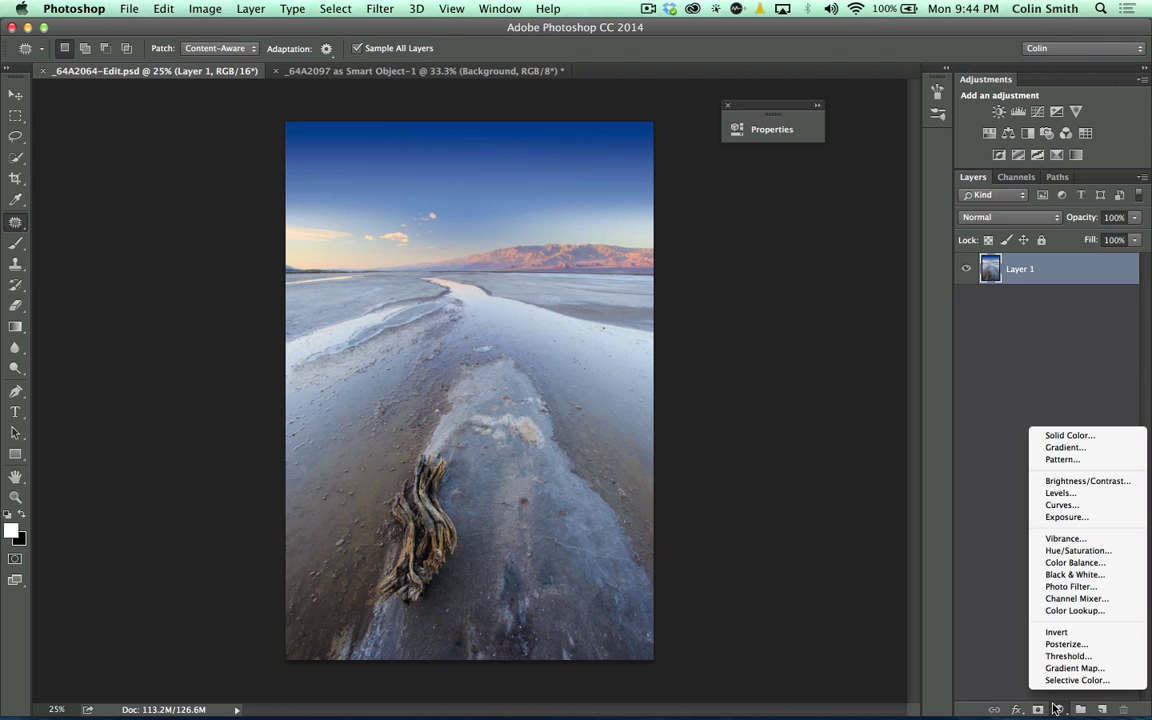
click(1077, 610)
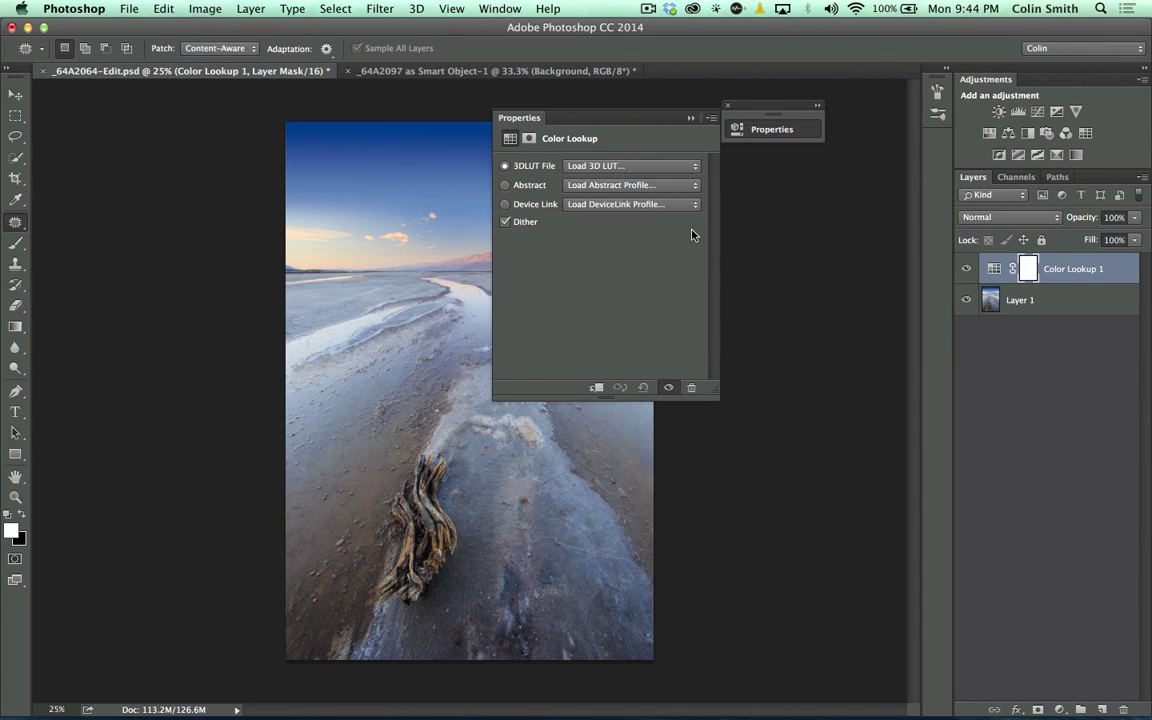
Load Desktop/coolblue.3DL as the Color Lookup layer's 3D LUT.
click(600, 166)
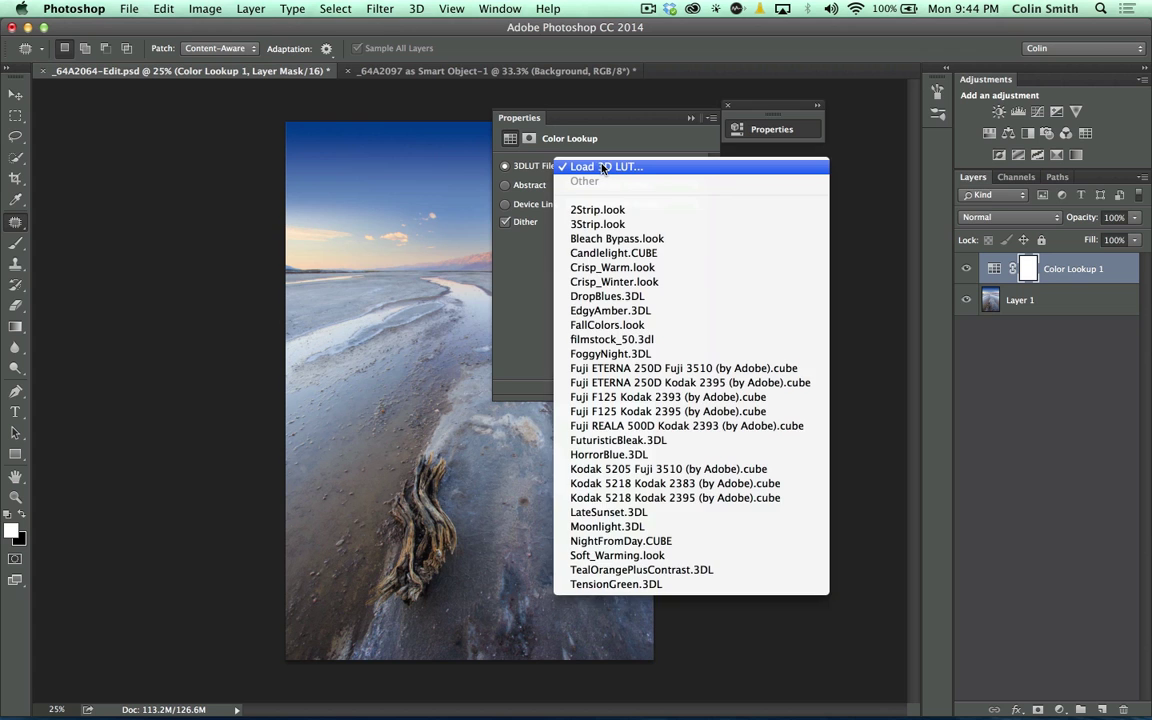
click(603, 167)
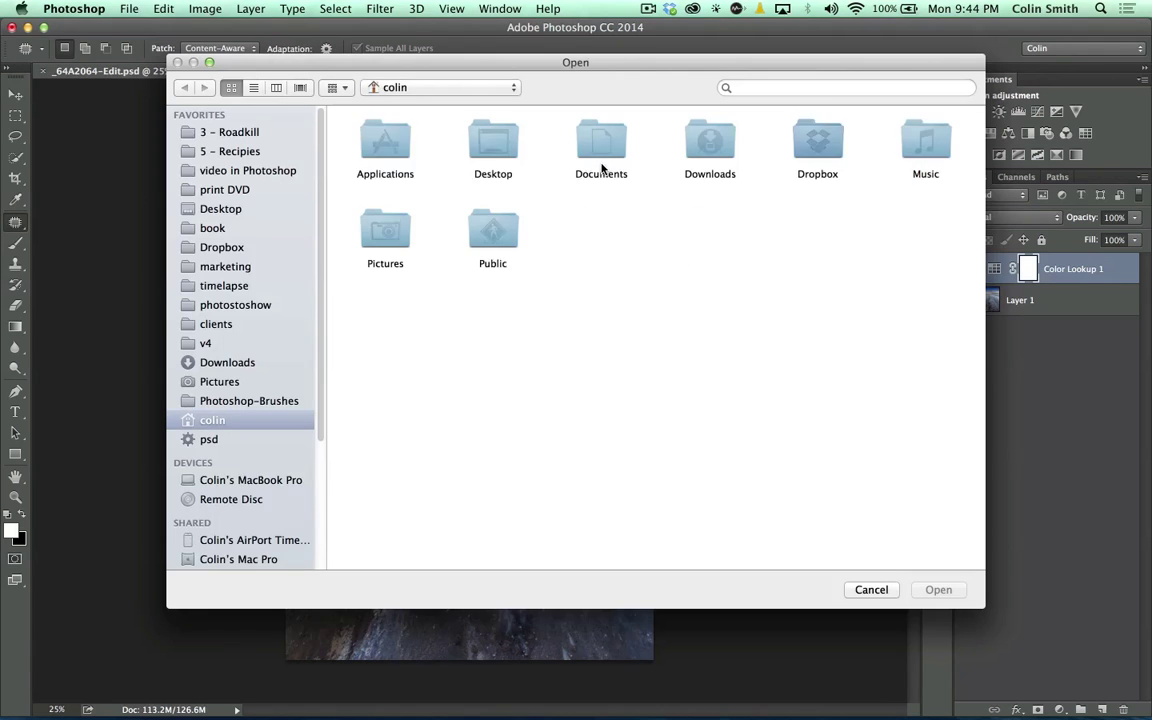
click(230, 210)
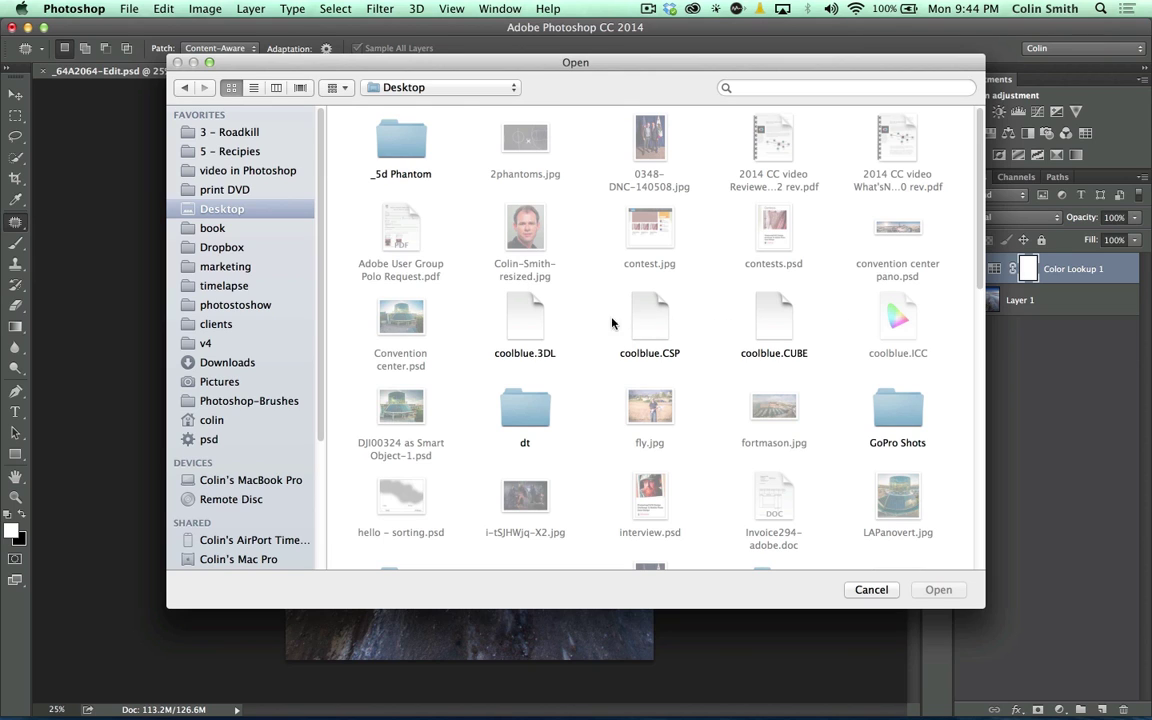
click(517, 325)
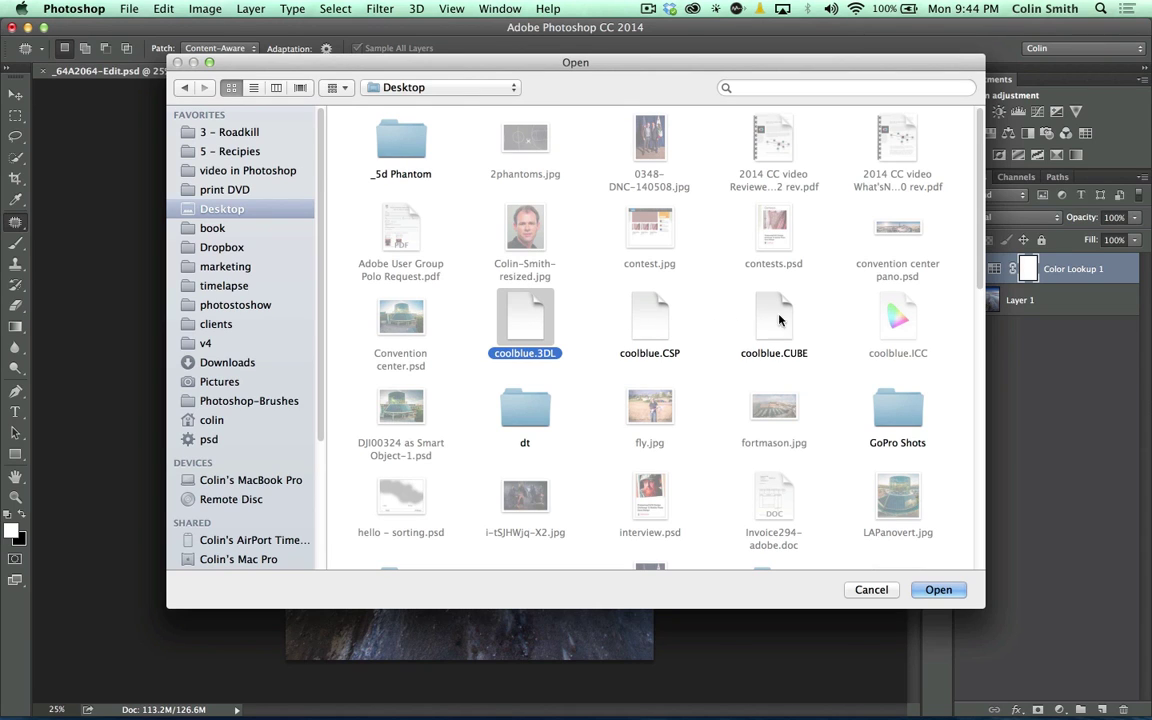
click(938, 590)
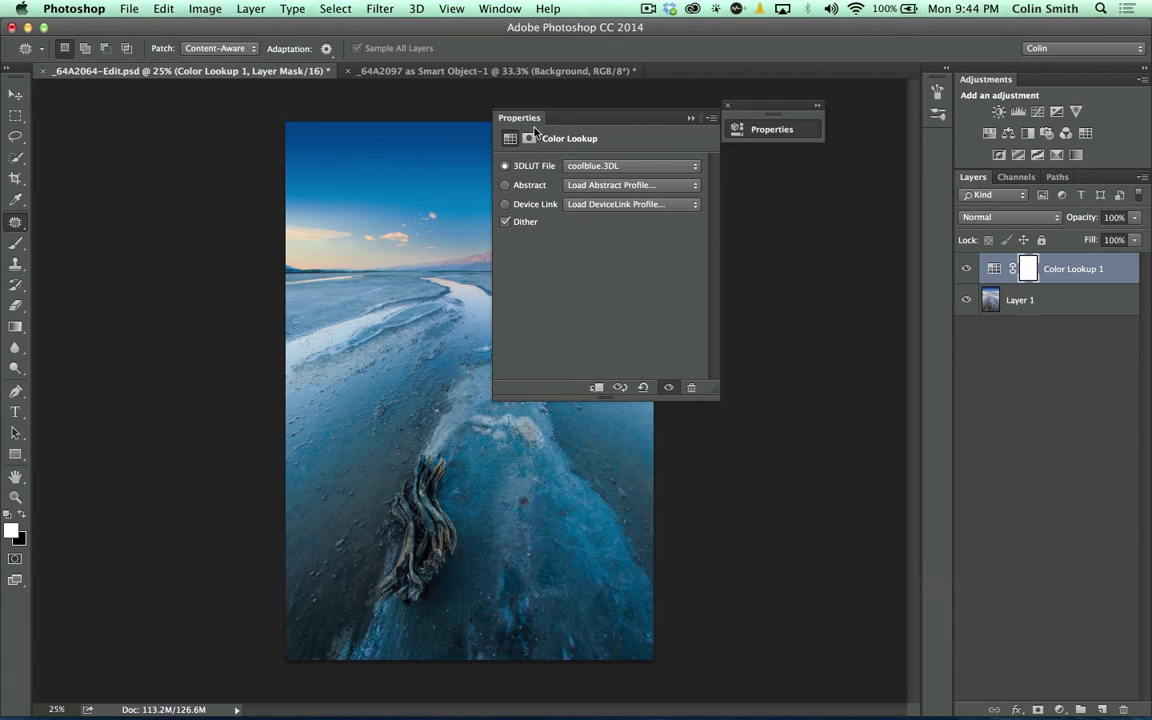
Move the Properties panel aside and toggle Color Lookup 1 off and on to compare.
drag(527, 124, 718, 139)
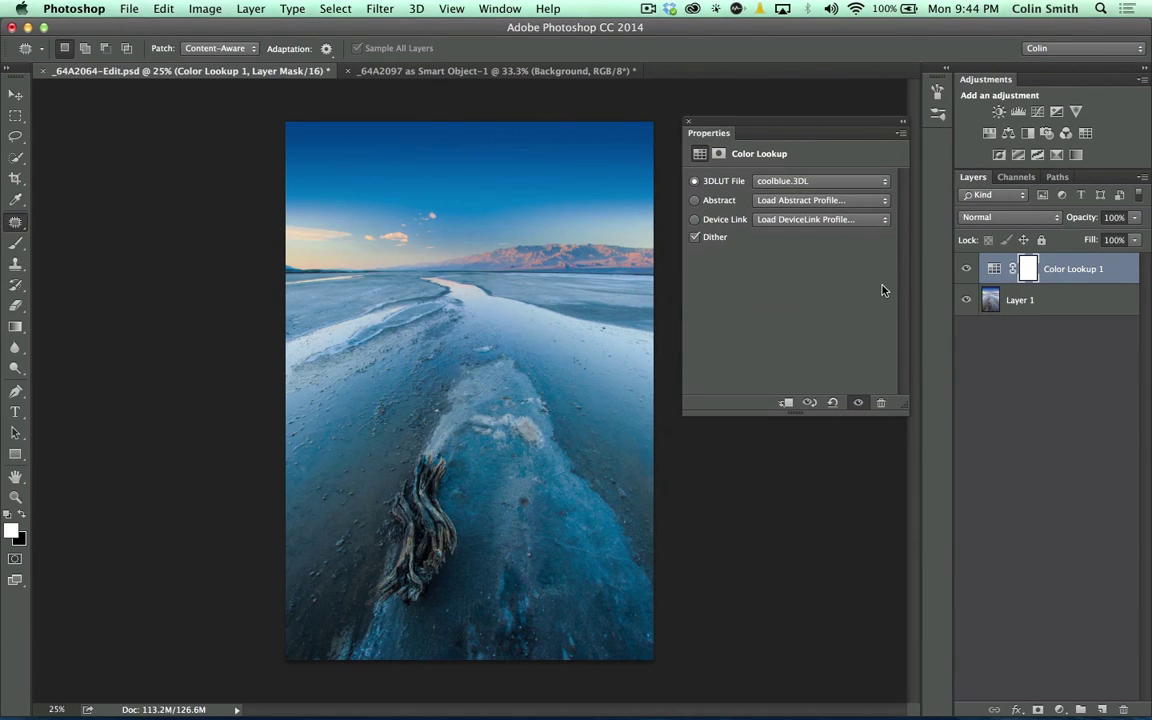
click(967, 270)
click(967, 270)
click(967, 270)
click(967, 270)
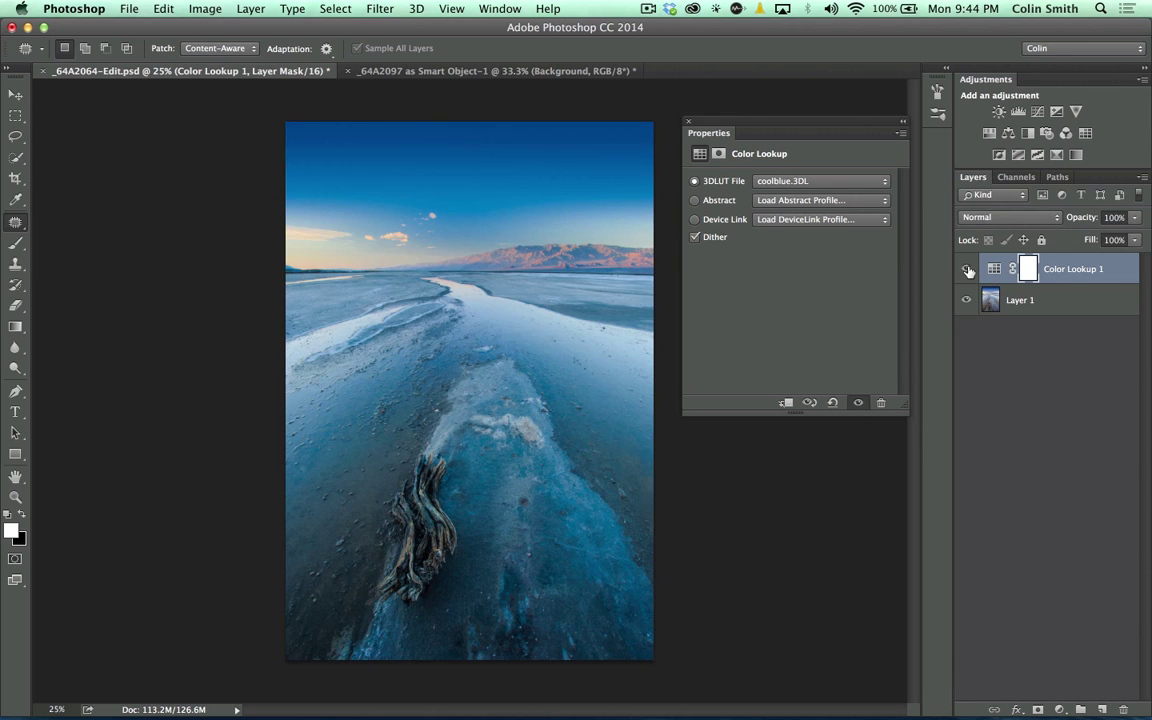